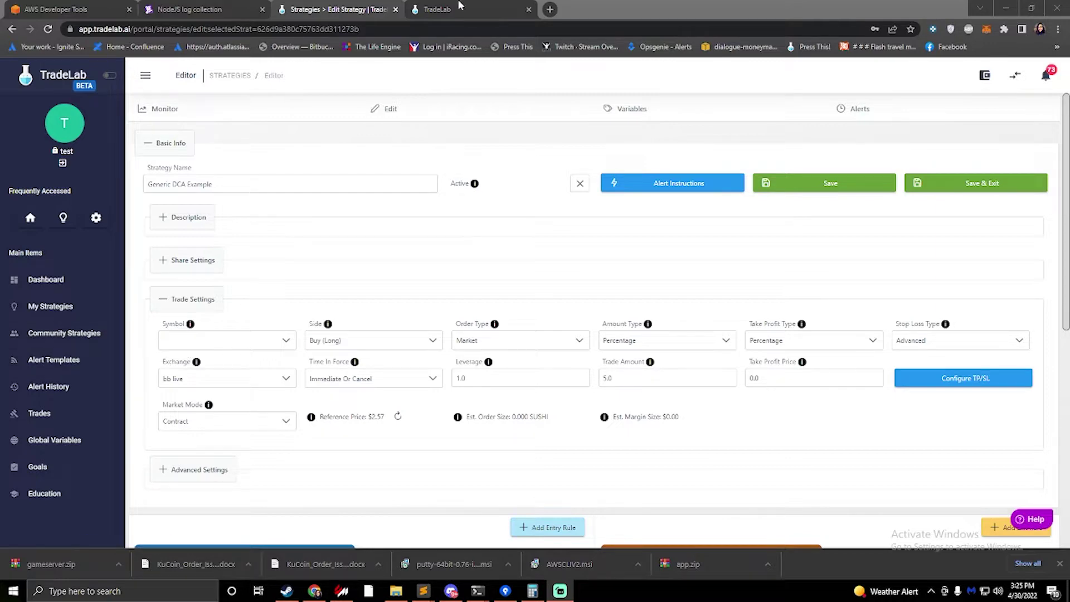
Open the TradingView BTCUSDT chart in a new browser tab and close the extra TradingView tab
{"action": "left_click", "coordinate": [550, 9]}
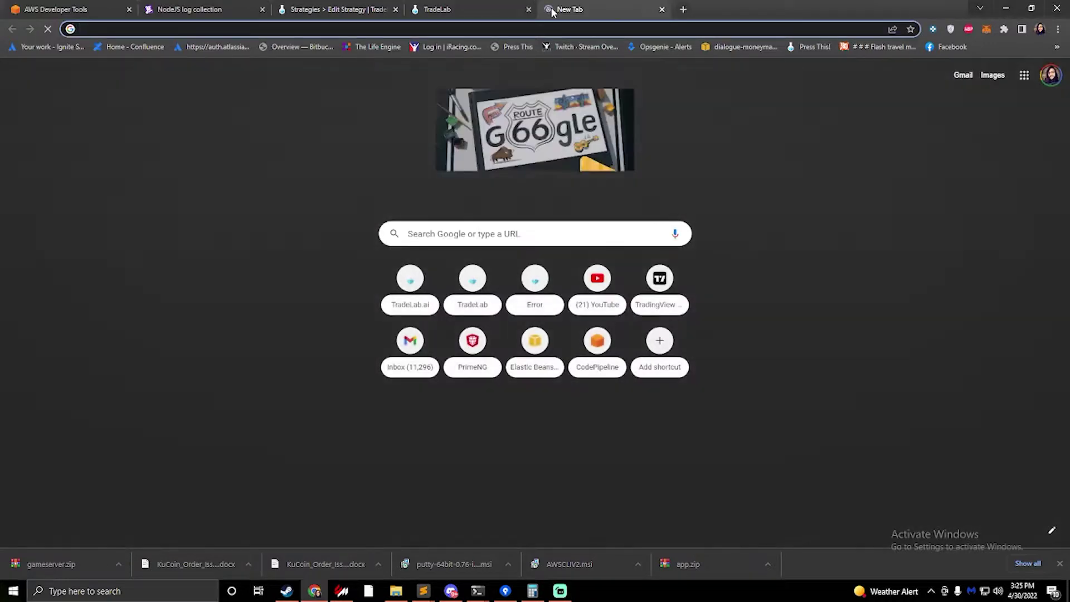
{"action": "type", "text": "tradin"}
{"action": "key", "text": "Return"}
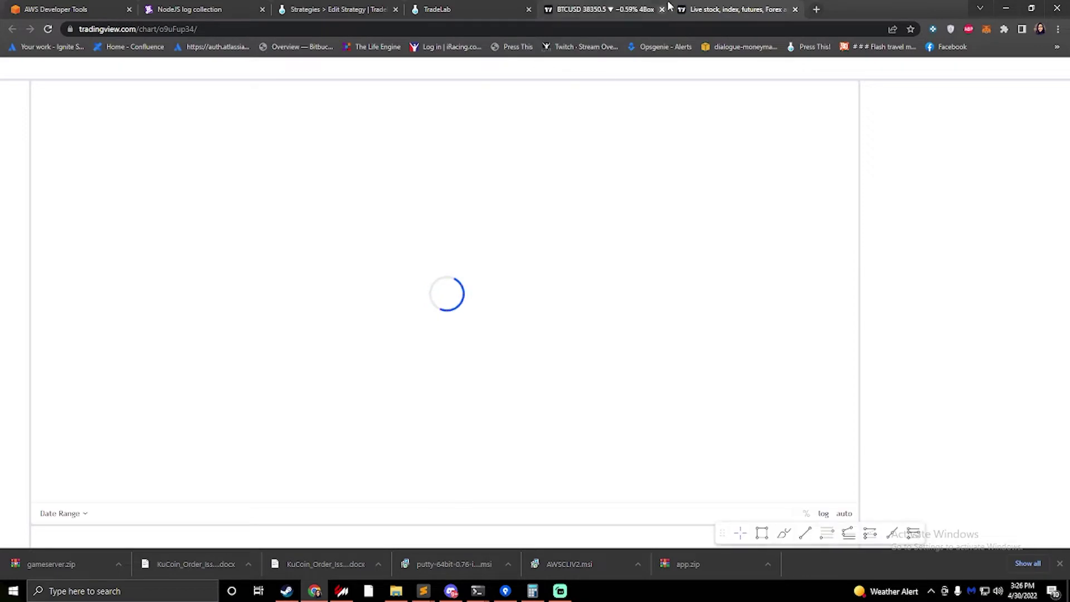
{"action": "left_click", "coordinate": [662, 10]}
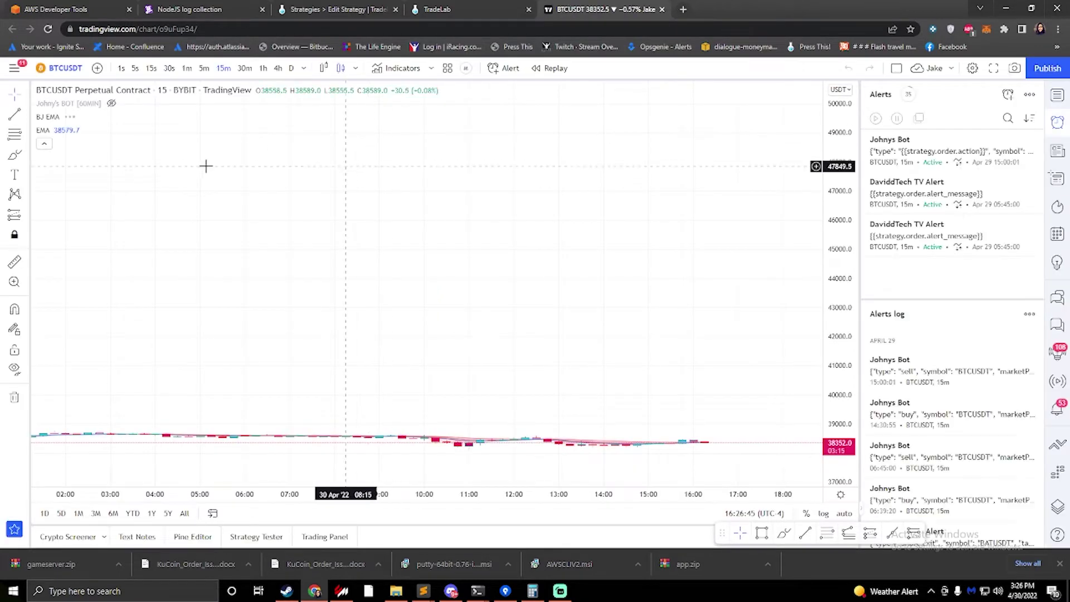
Rescale and reposition the BTCUSDT chart so the recent candles are clearly readable
{"action": "scroll", "coordinate": [590, 368], "scroll_direction": "down", "scroll_amount": 3}
{"action": "left_click_drag", "start_coordinate": [834, 363], "coordinate": [833, 417]}
{"action": "scroll", "coordinate": [647, 354], "scroll_direction": "up", "scroll_amount": 3}
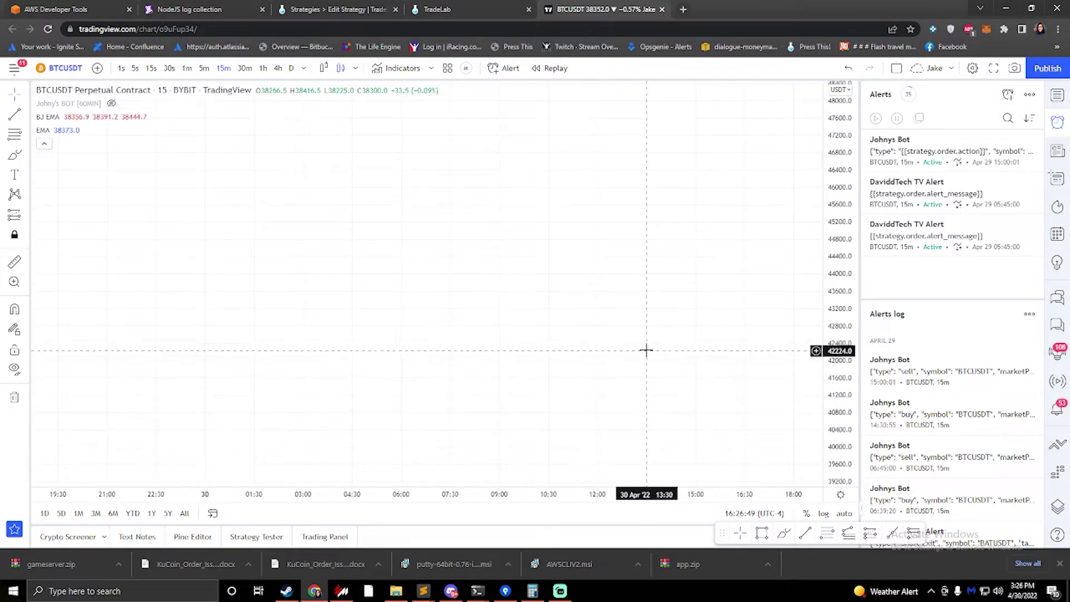
{"action": "scroll", "coordinate": [645, 394], "scroll_direction": "down", "scroll_amount": 2}
{"action": "left_click_drag", "start_coordinate": [645, 394], "coordinate": [696, 234]}
{"action": "left_click_drag", "start_coordinate": [839, 429], "coordinate": [839, 357]}
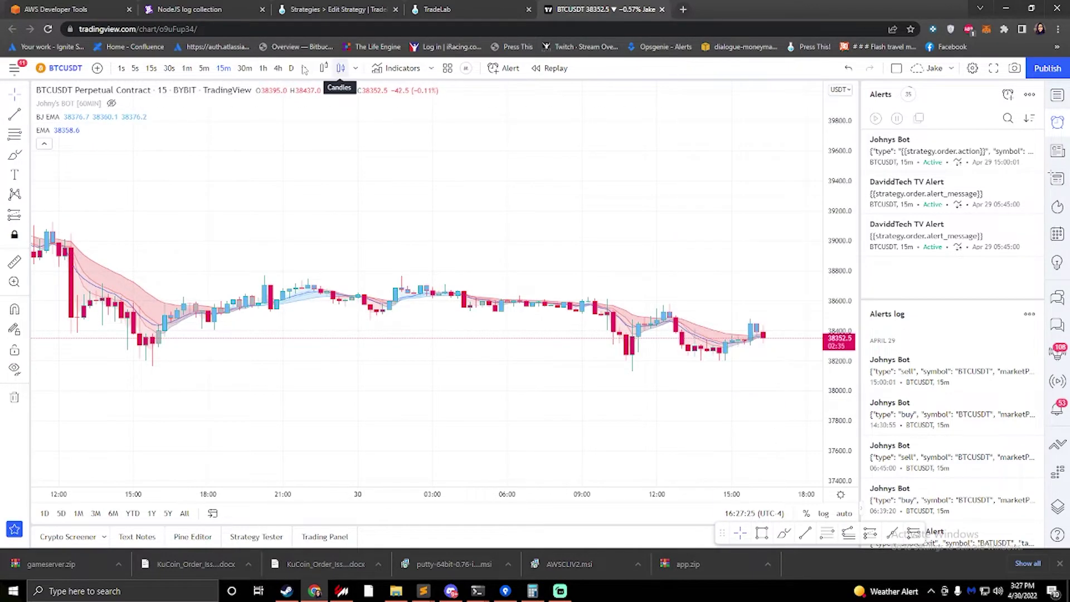
View the BTCUSDT chart on the 5-minute and 30-minute timeframes and return to 15 minutes
{"action": "left_click", "coordinate": [204, 68]}
{"action": "left_click", "coordinate": [224, 68]}
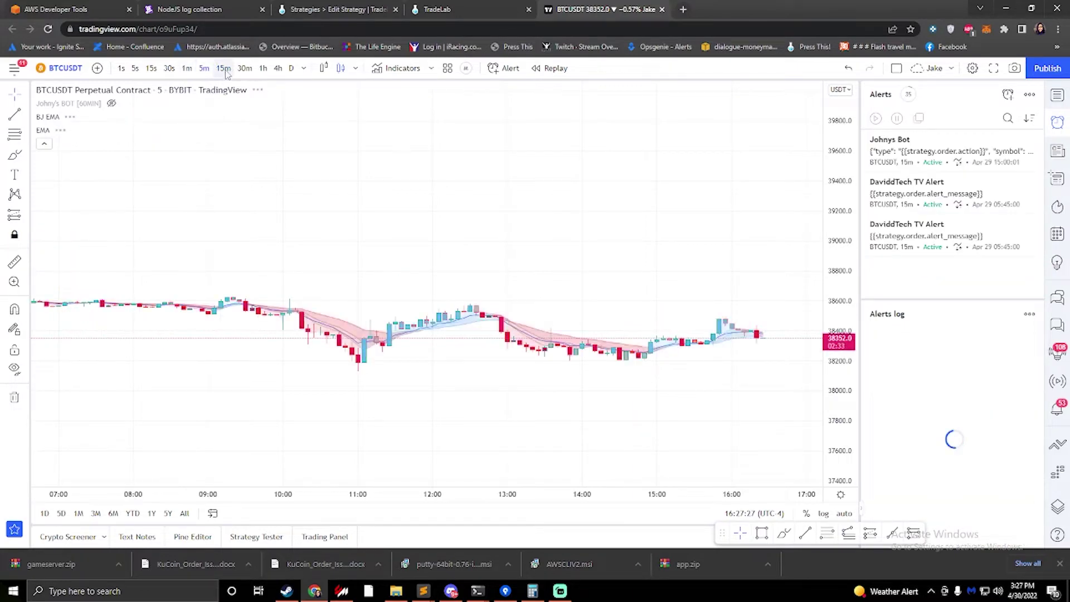
{"action": "left_click", "coordinate": [245, 68]}
{"action": "left_click", "coordinate": [228, 68]}
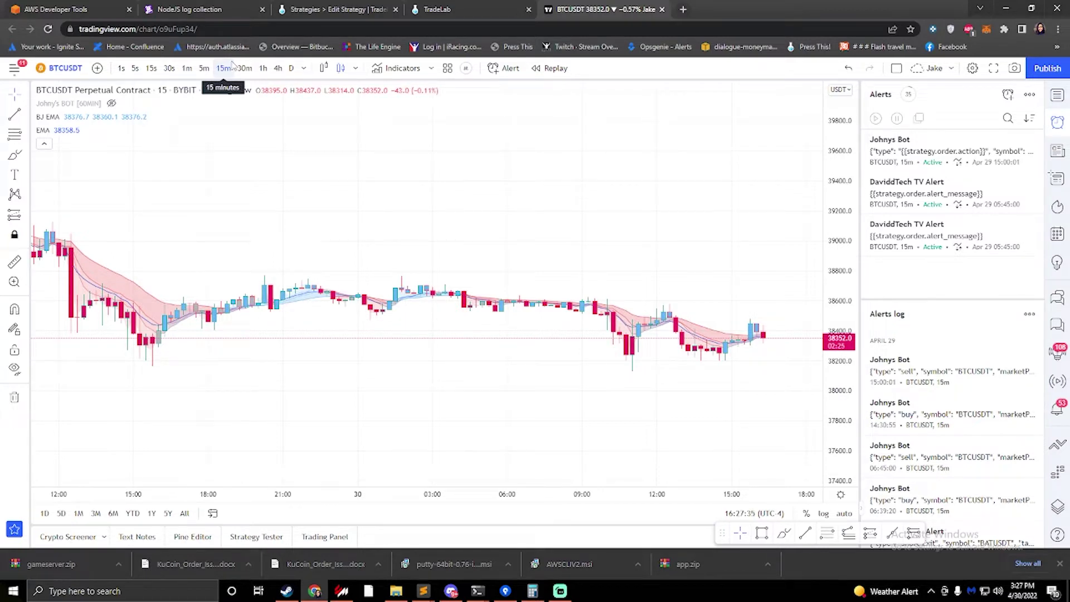
Start a new BTCUSDT alert with BJ EMA as its condition, triggering Once Per Bar Close
{"action": "mouse_move", "coordinate": [78, 131]}
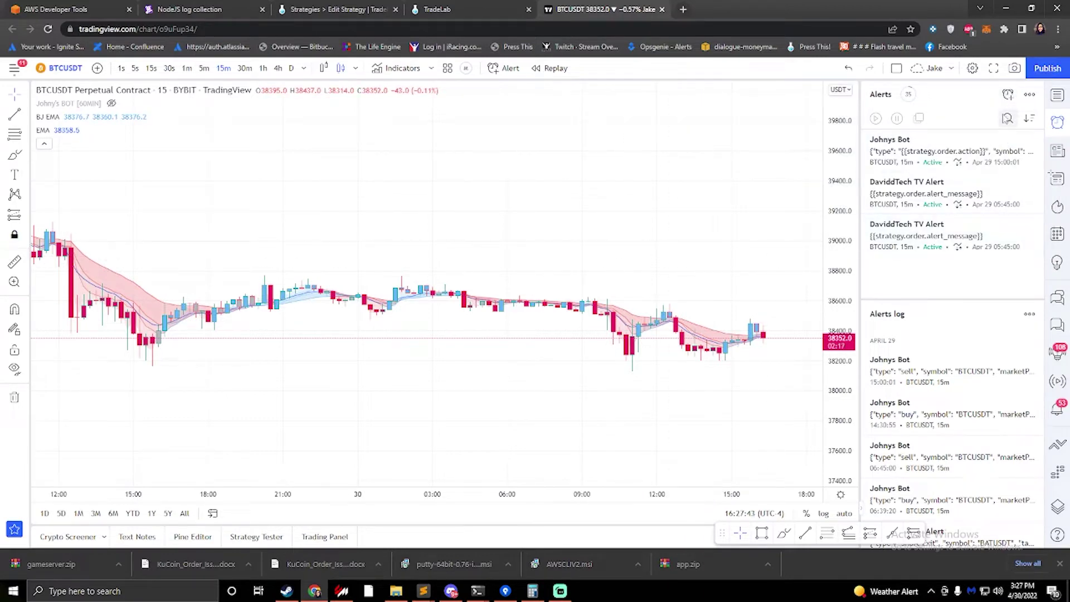
{"action": "left_click", "coordinate": [1008, 96]}
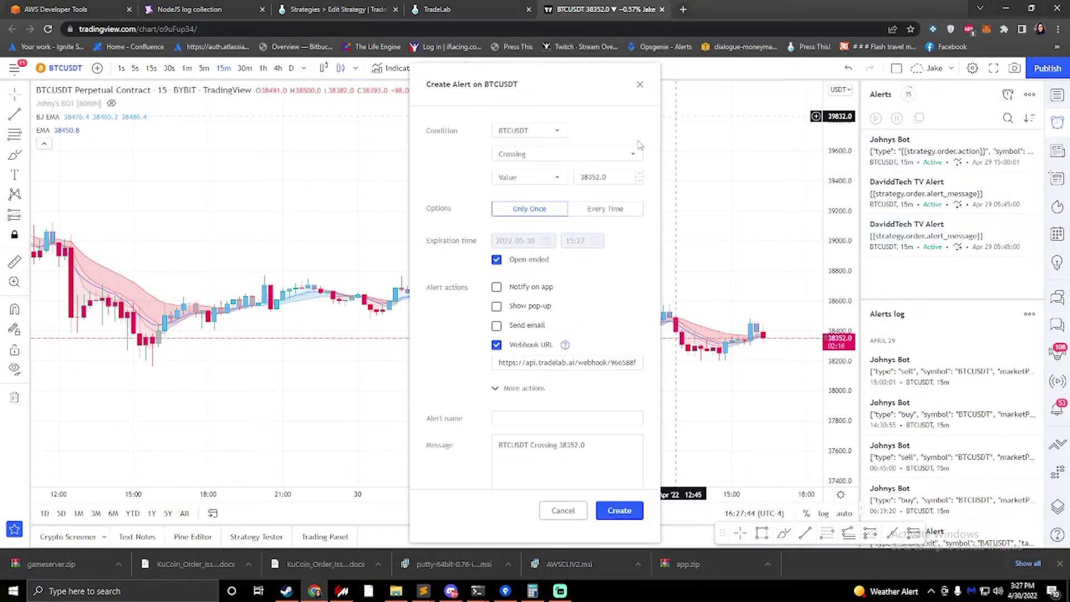
{"action": "left_click", "coordinate": [542, 135]}
{"action": "left_click", "coordinate": [531, 175]}
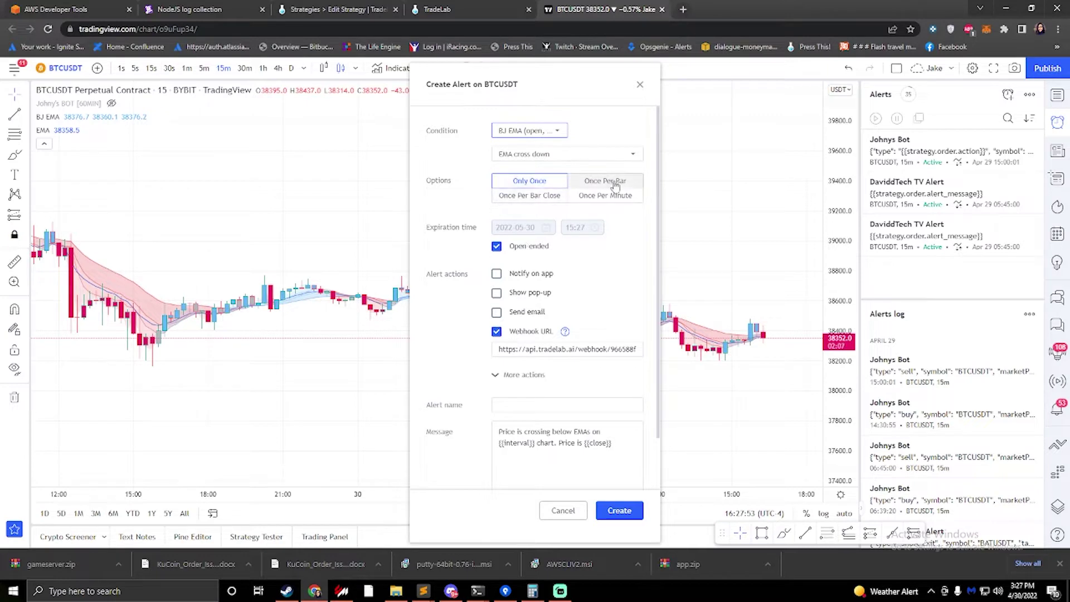
{"action": "left_click", "coordinate": [530, 195]}
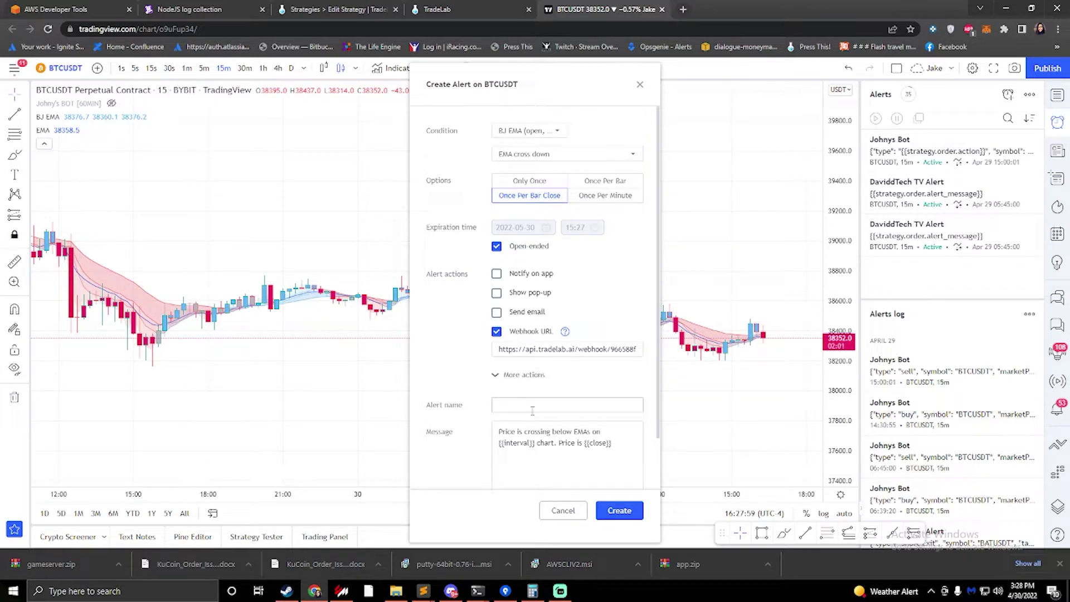
Switch to the TradeLab strategy editor and add a new alert named EMA Cross to the Generic DCA Example strategy
{"action": "left_click", "coordinate": [357, 10]}
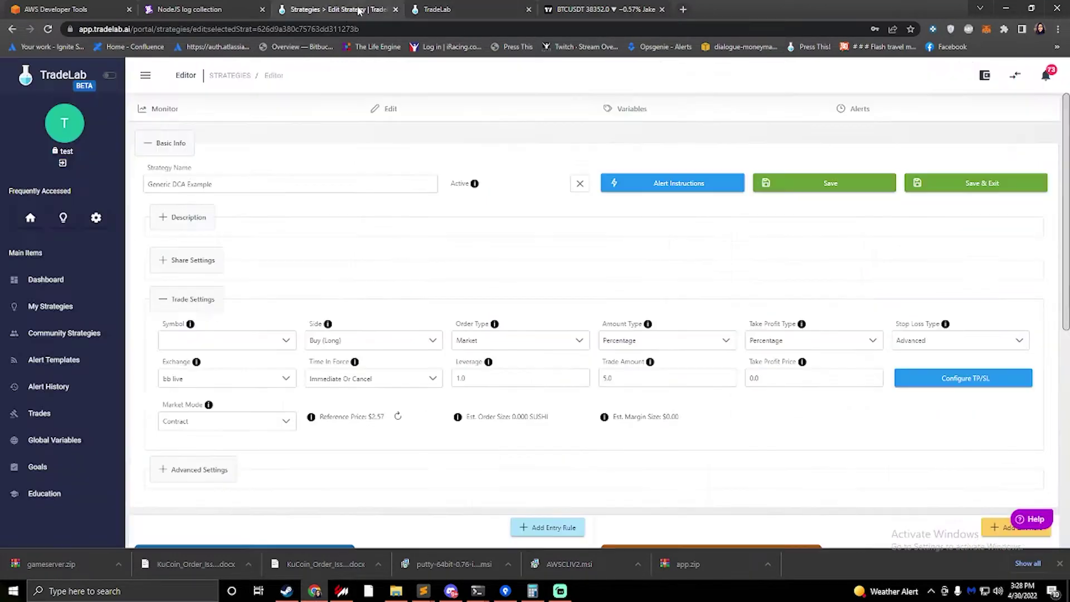
{"action": "left_click", "coordinate": [877, 115]}
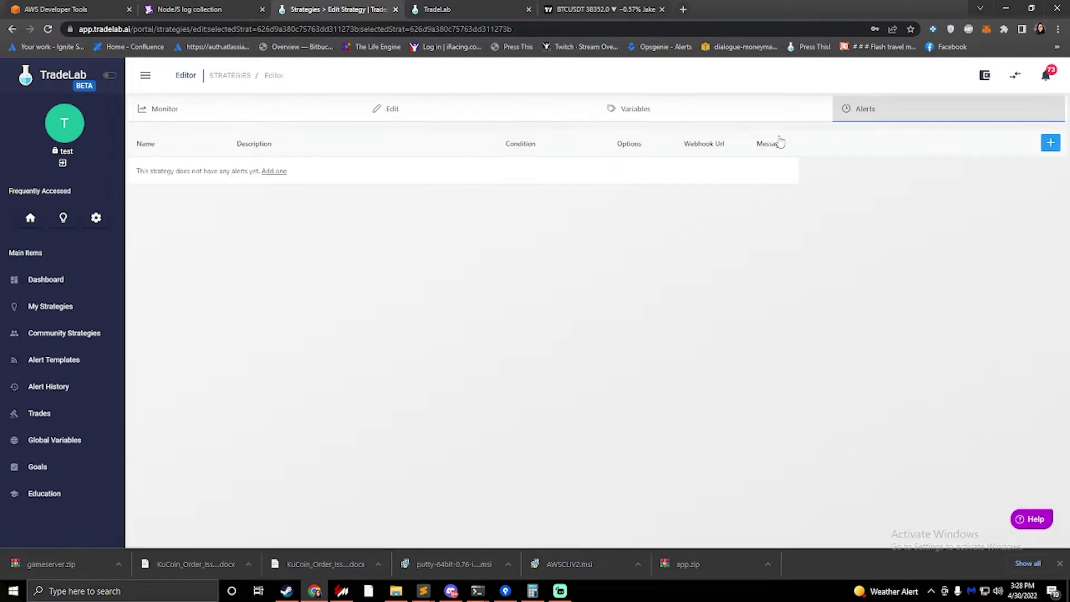
{"action": "left_click", "coordinate": [1052, 145]}
{"action": "left_click", "coordinate": [397, 175]}
{"action": "left_click", "coordinate": [371, 147]}
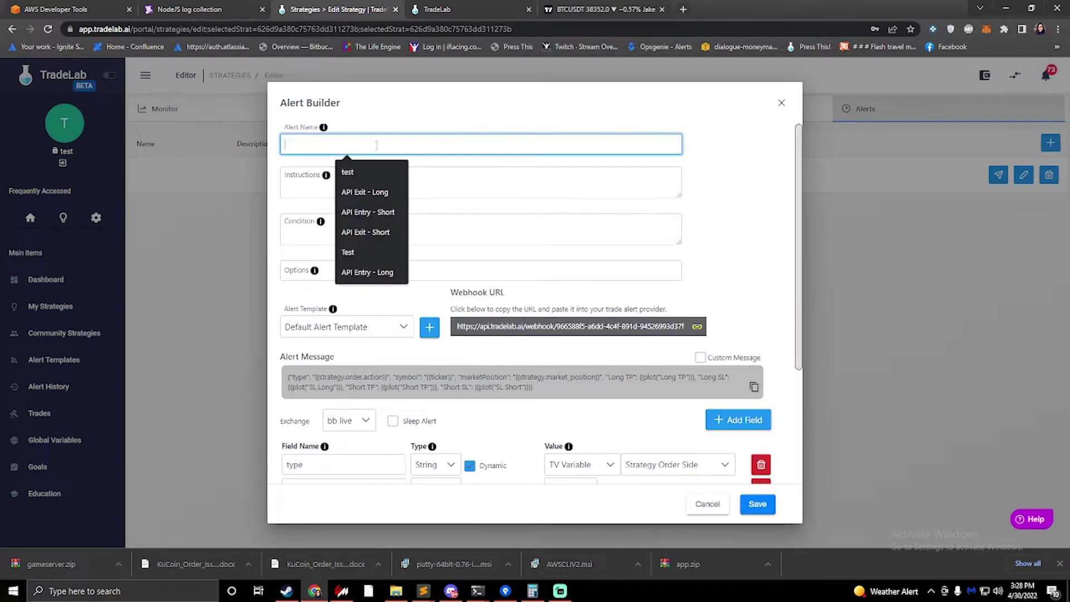
{"action": "type", "text": "EMA Cross"}
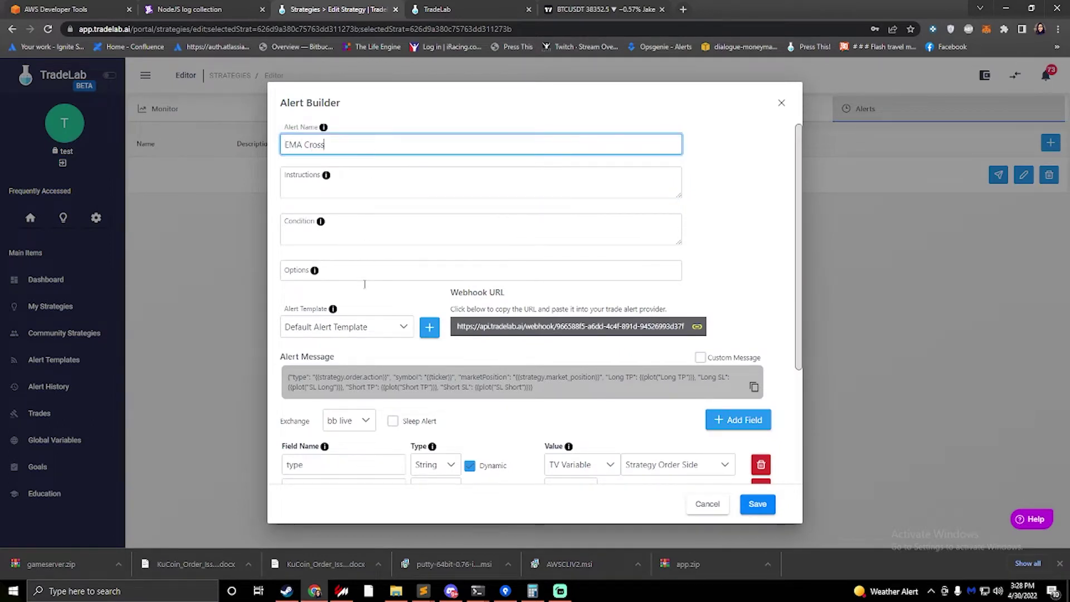
Create a new alert template for the EMA Cross alert in place of the default template
{"action": "scroll", "coordinate": [424, 357], "scroll_direction": "down", "scroll_amount": 3}
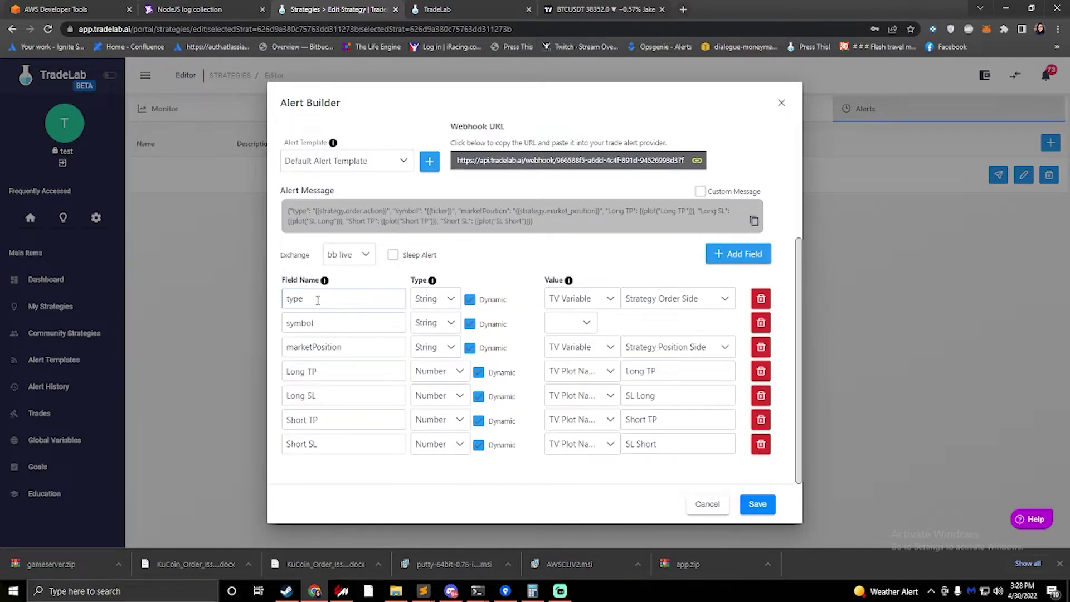
{"action": "left_click", "coordinate": [364, 301]}
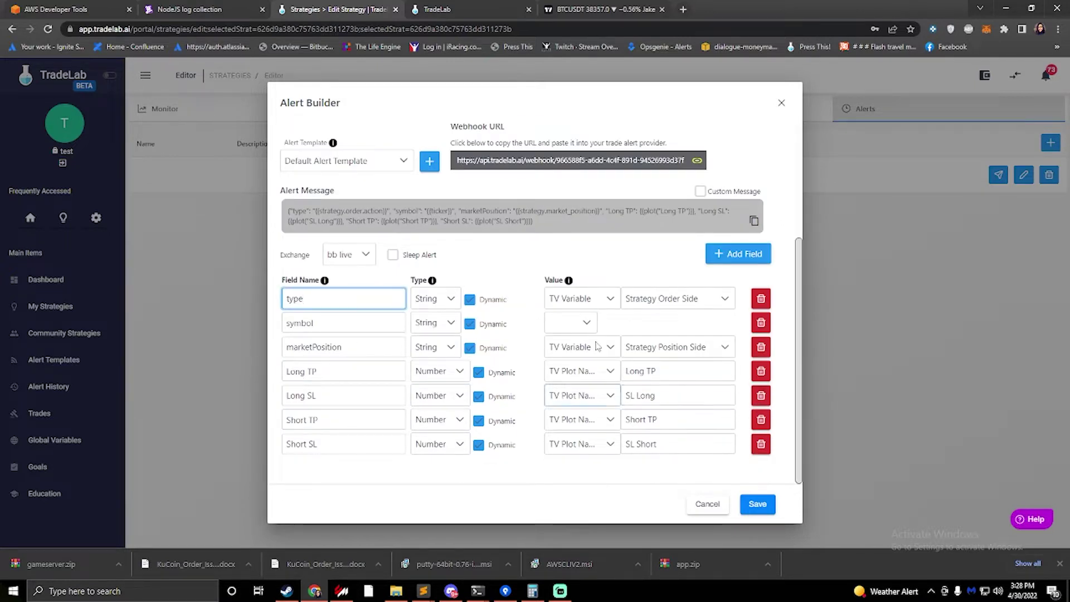
{"action": "left_click", "coordinate": [407, 162]}
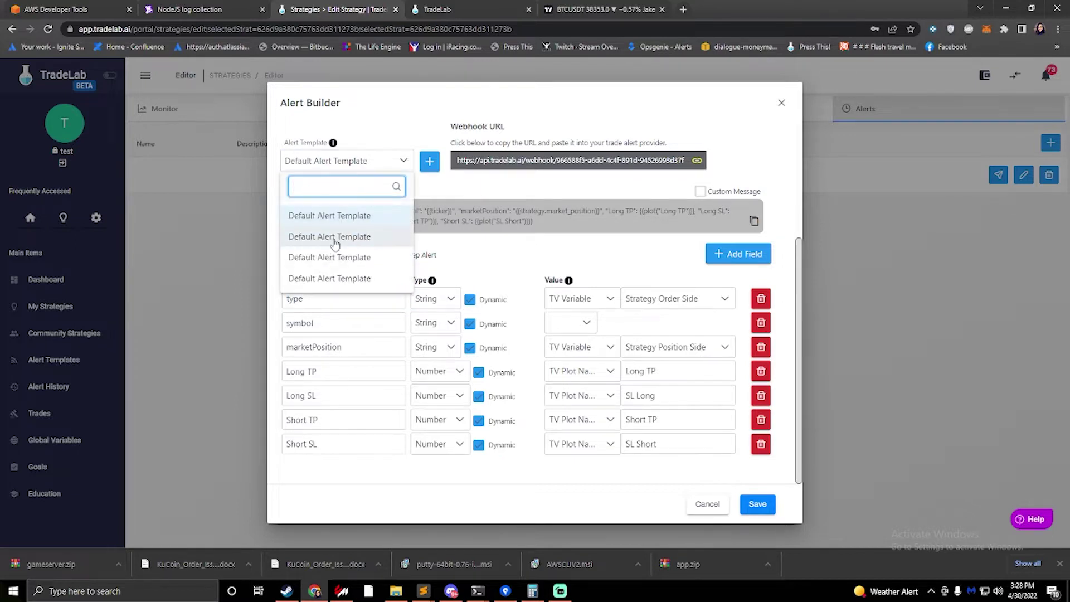
{"action": "left_click", "coordinate": [334, 243]}
{"action": "left_click", "coordinate": [422, 170]}
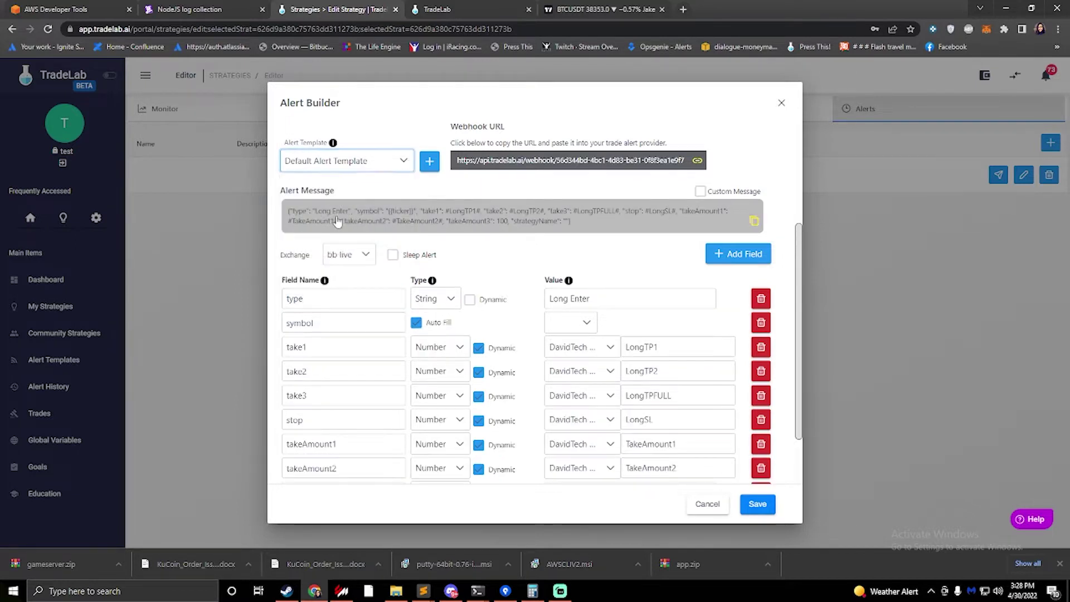
{"action": "left_click", "coordinate": [424, 167]}
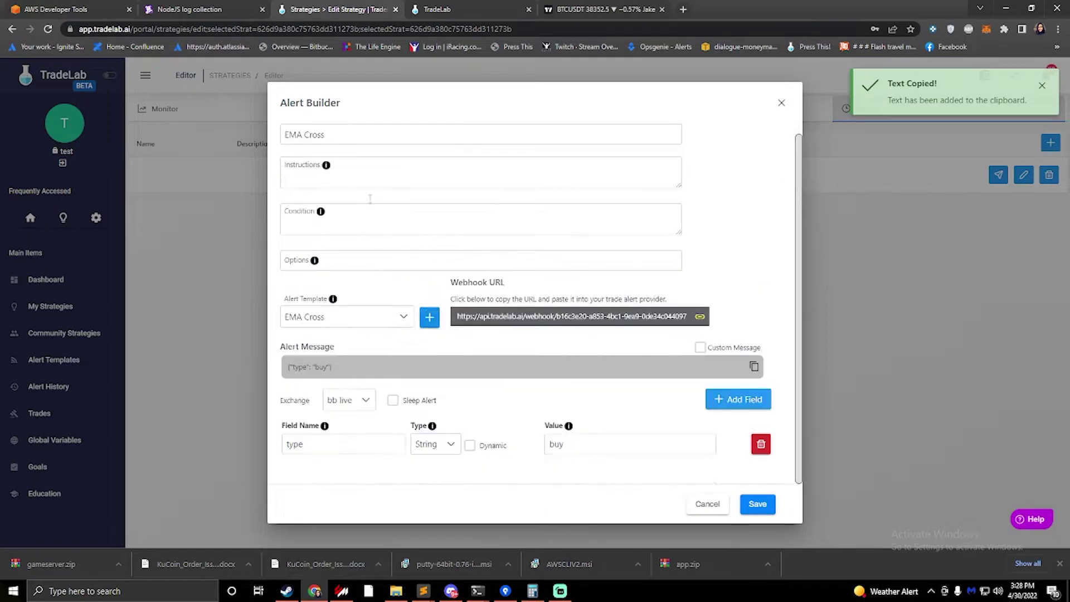
Add a string field named symbol to the alert message and make its value dynamic
{"action": "left_click", "coordinate": [328, 444]}
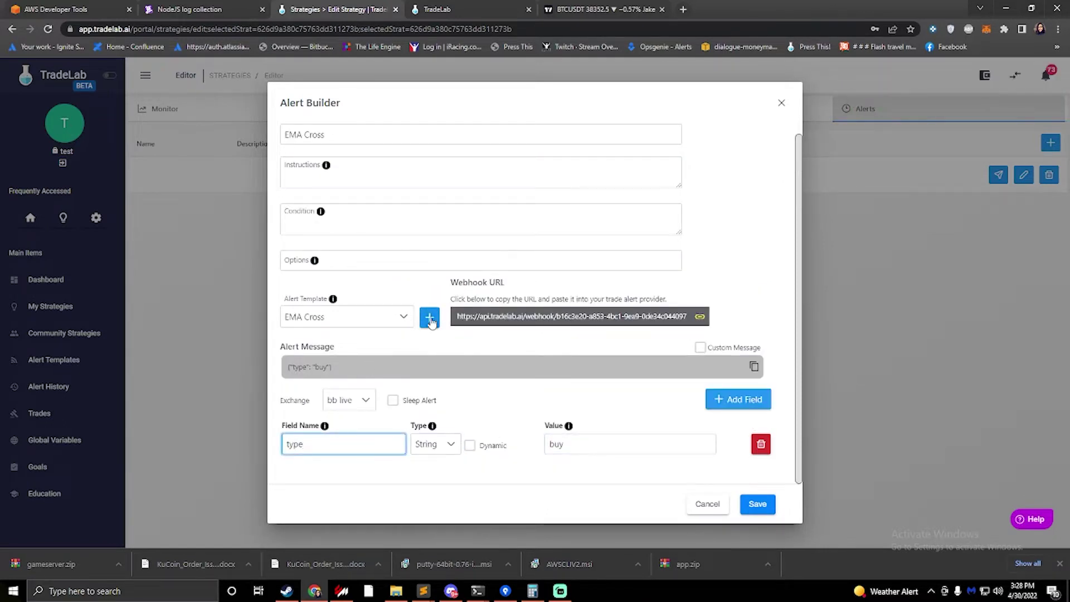
{"action": "scroll", "coordinate": [368, 317], "scroll_direction": "up", "scroll_amount": 1}
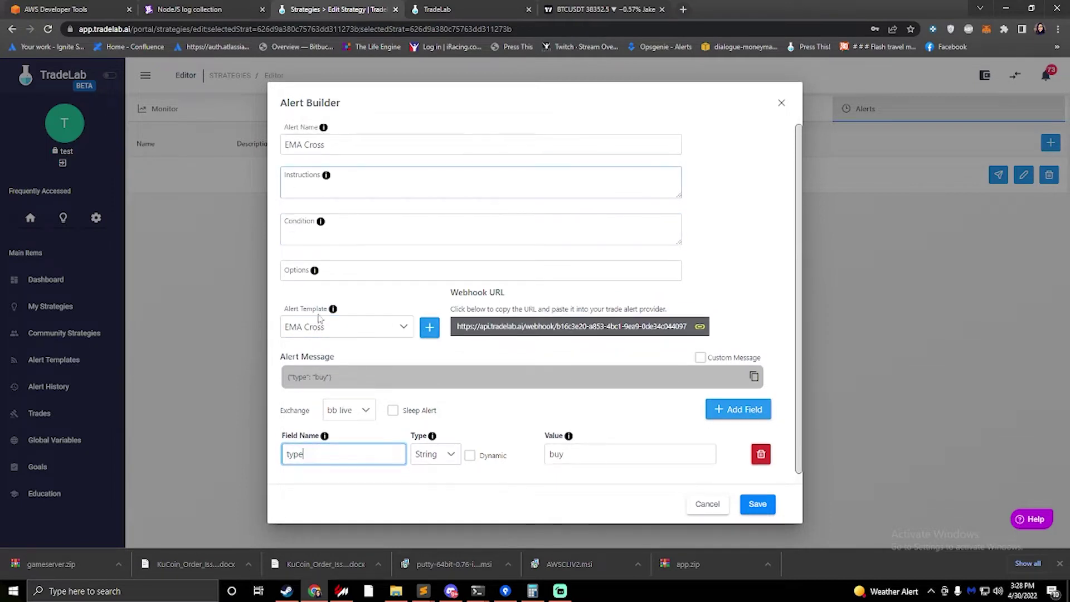
{"action": "left_click", "coordinate": [600, 456]}
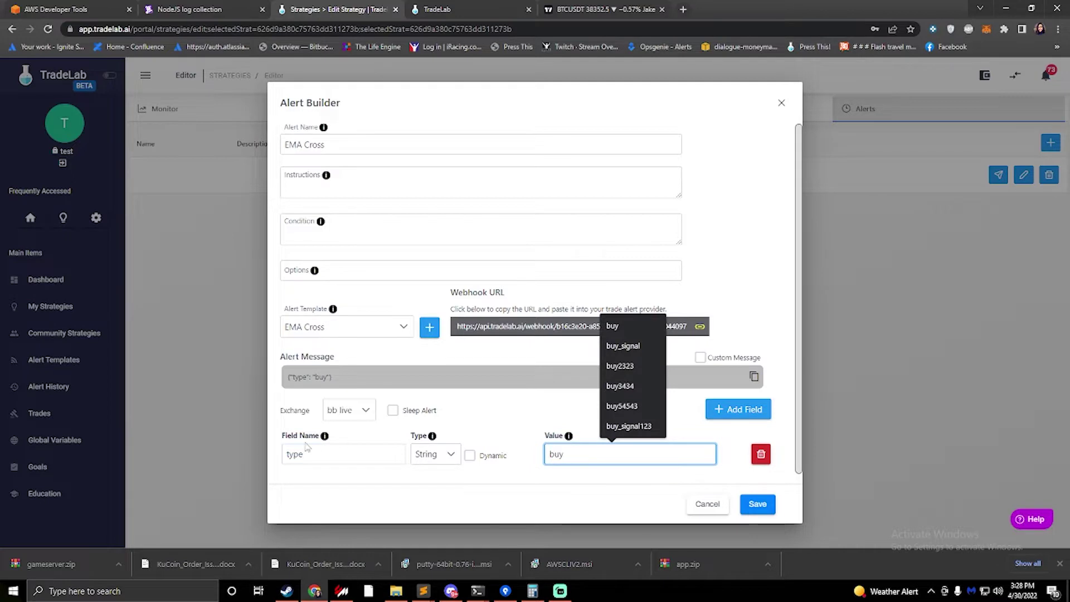
{"action": "double_click", "coordinate": [294, 456]}
{"action": "left_click", "coordinate": [737, 411]}
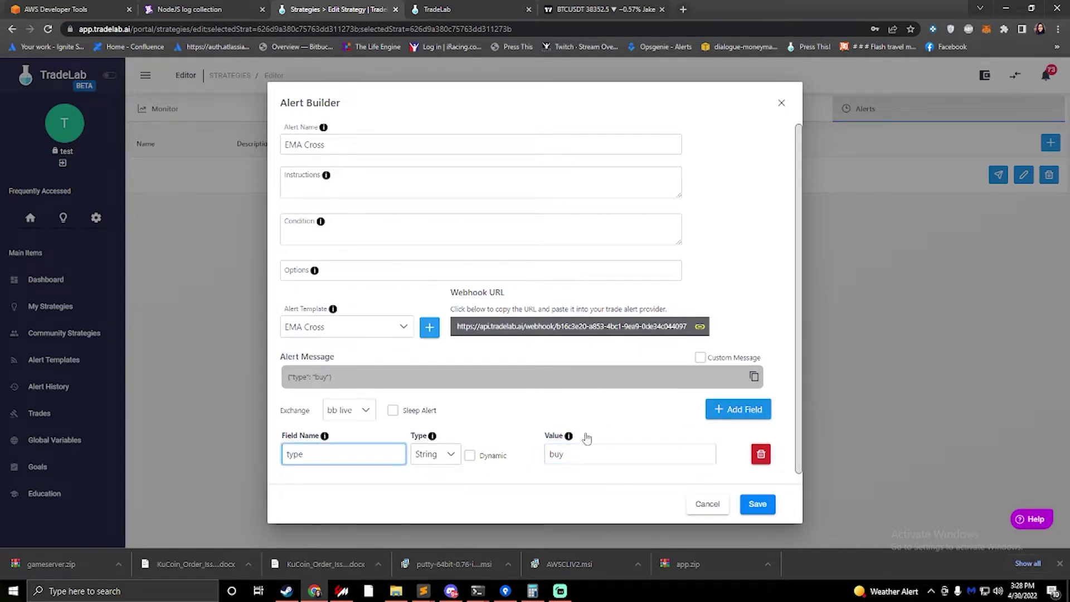
{"action": "scroll", "coordinate": [354, 454], "scroll_direction": "down", "scroll_amount": 1}
{"action": "left_click", "coordinate": [345, 447]}
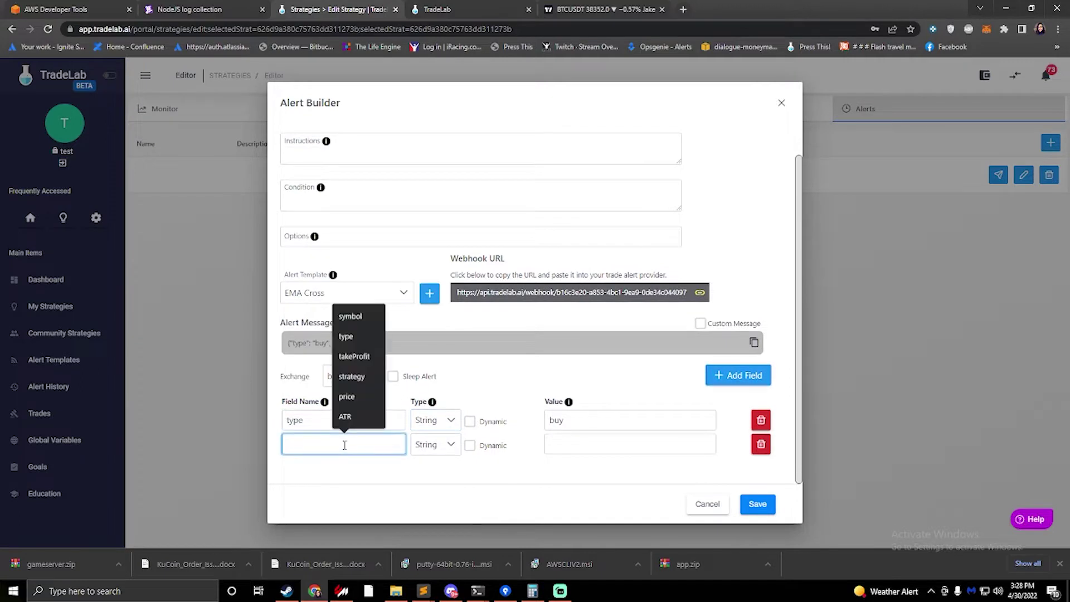
{"action": "type", "text": "symbol"}
{"action": "left_click", "coordinate": [510, 415]}
{"action": "left_click", "coordinate": [581, 449]}
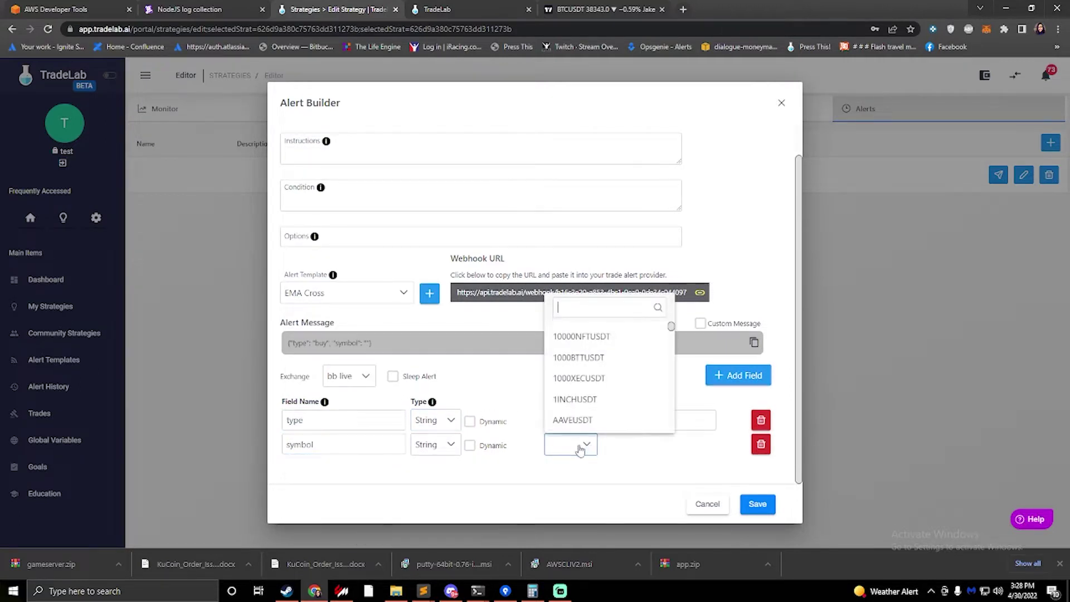
{"action": "left_click", "coordinate": [472, 447]}
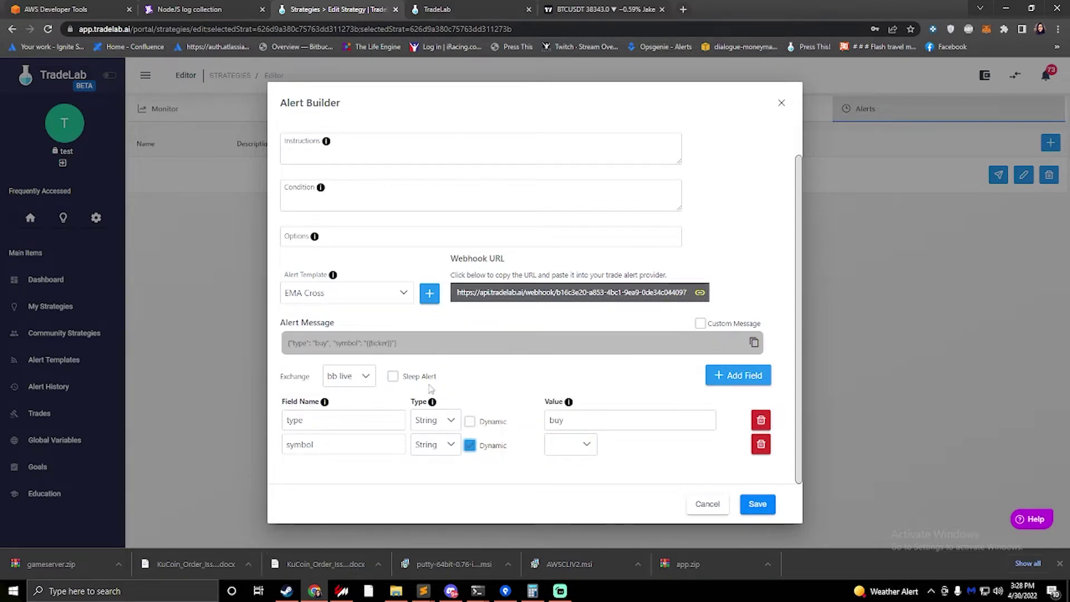
Set the type field's value to EMACross and save the alert
{"action": "key", "text": "shift+Tab"}
{"action": "key", "text": "shift+Tab"}
{"action": "key", "text": "shift+Tab"}
{"action": "key", "text": "shift+Tab"}
{"action": "key", "text": "shift+Tab"}
{"action": "key", "text": "shift+Tab"}
{"action": "key", "text": "shift+Tab"}
{"action": "left_click", "coordinate": [572, 419]}
{"action": "left_click", "coordinate": [572, 419]}
{"action": "key", "text": "ctrl+a"}
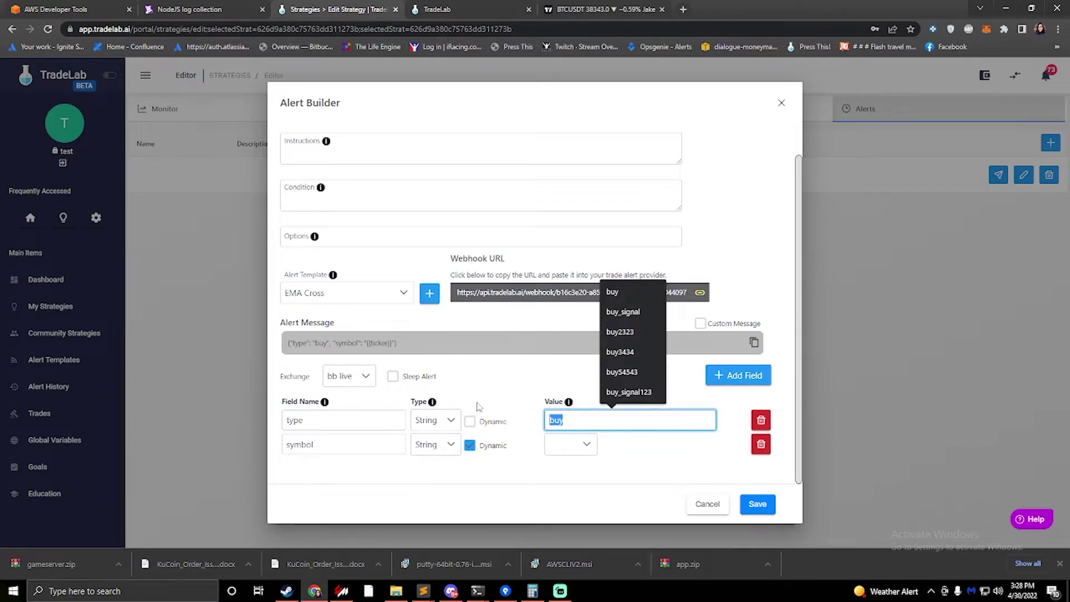
{"action": "key", "text": "BackSpace"}
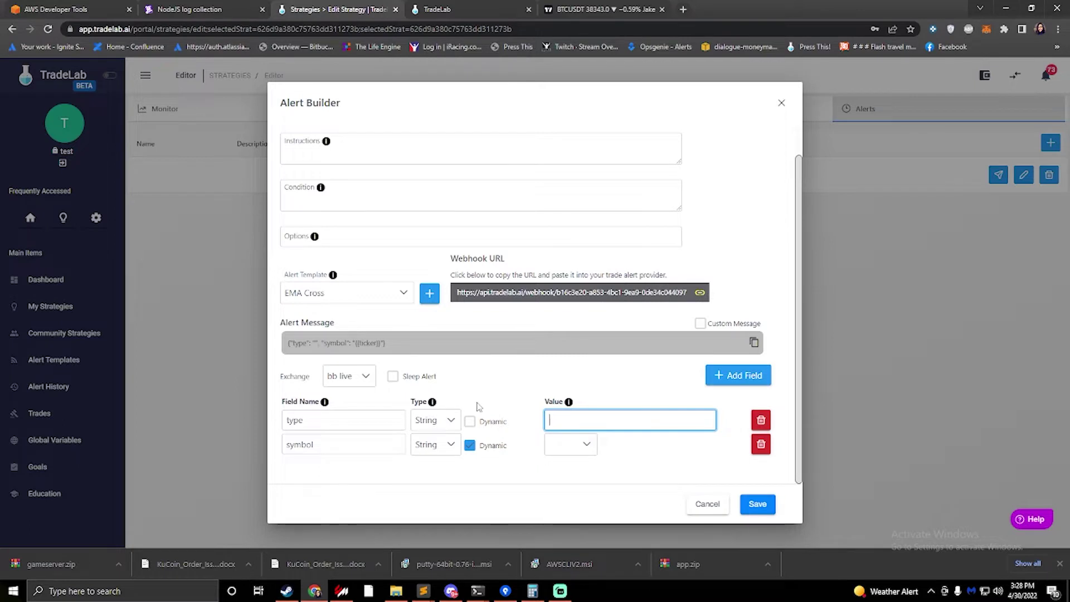
{"action": "type", "text": "EMA"}
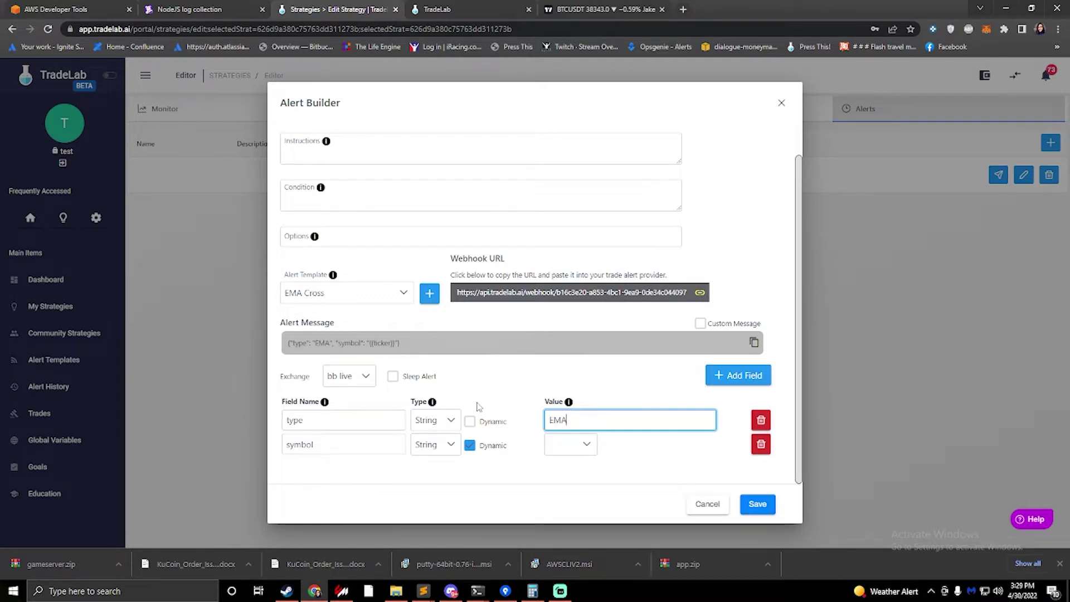
{"action": "type", "text": "Cross"}
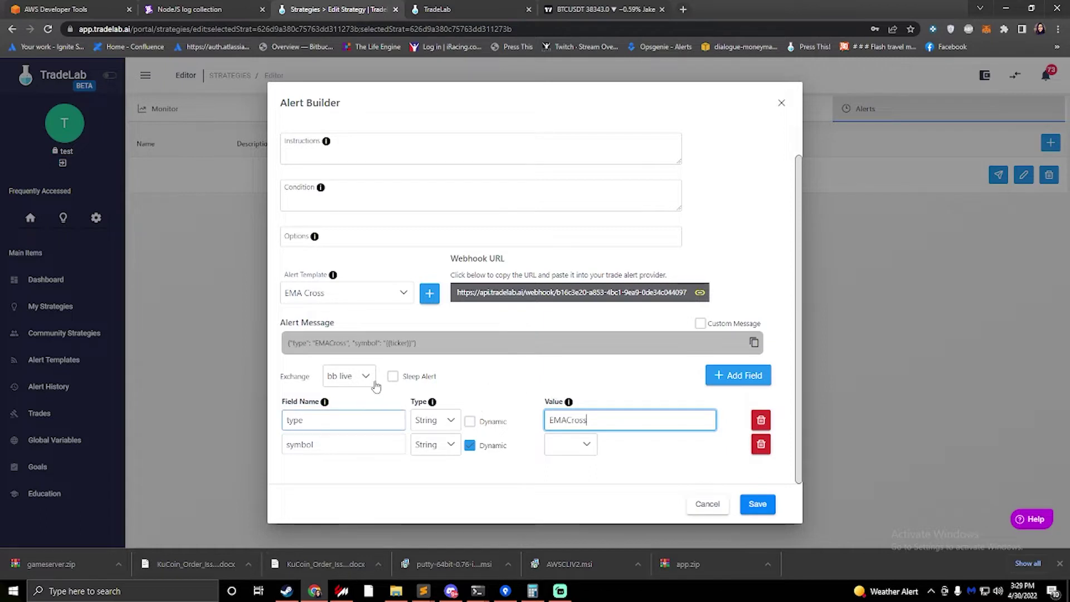
{"action": "scroll", "coordinate": [429, 250], "scroll_direction": "up", "scroll_amount": 1}
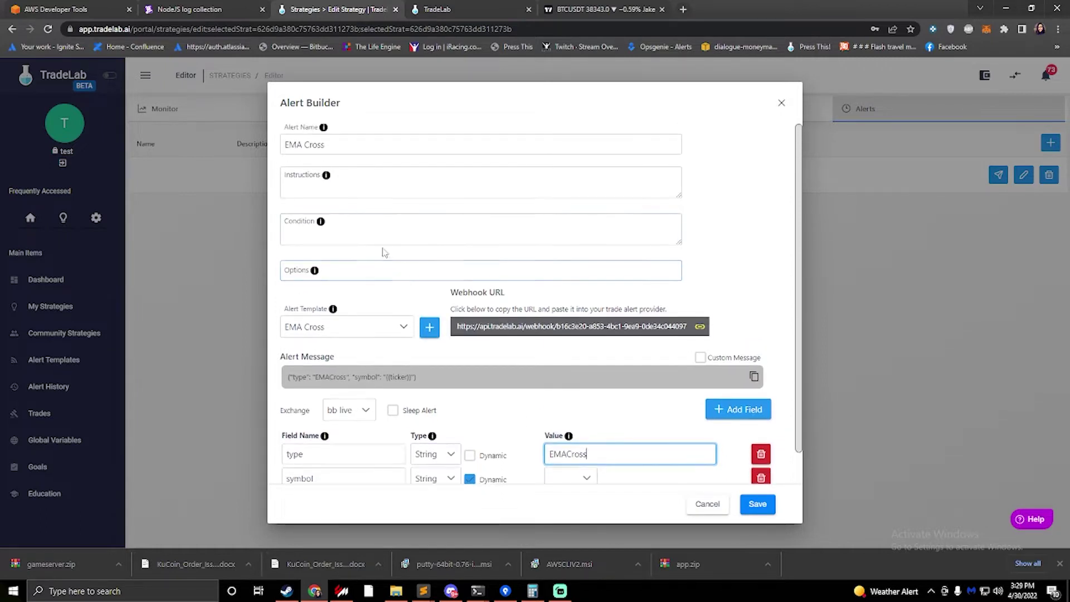
{"action": "left_click", "coordinate": [756, 509]}
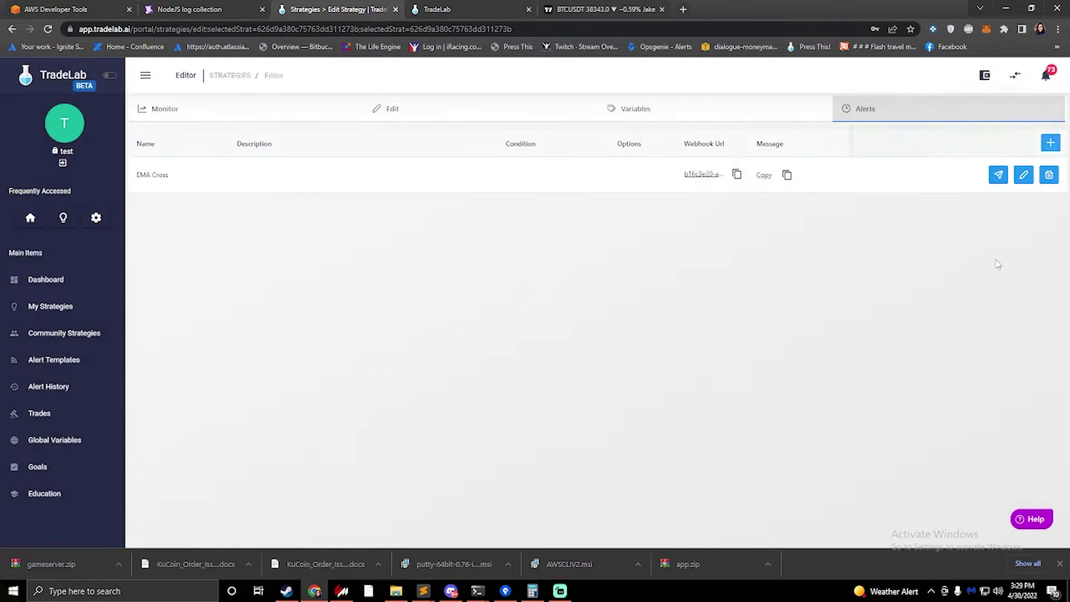
{"action": "left_click", "coordinate": [1051, 144]}
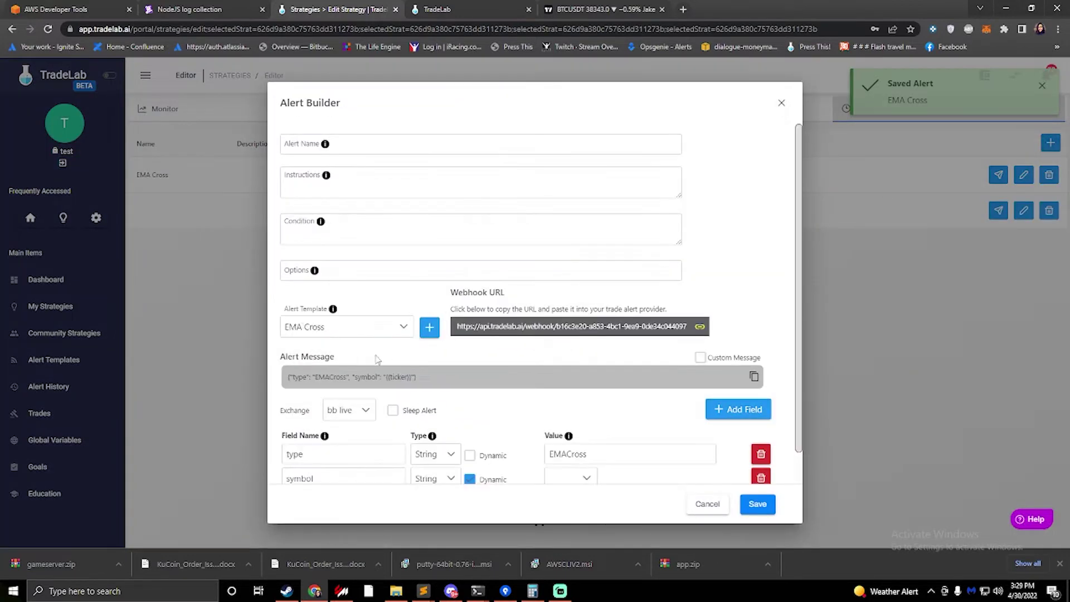
{"action": "scroll", "coordinate": [491, 279], "scroll_direction": "down", "scroll_amount": 1}
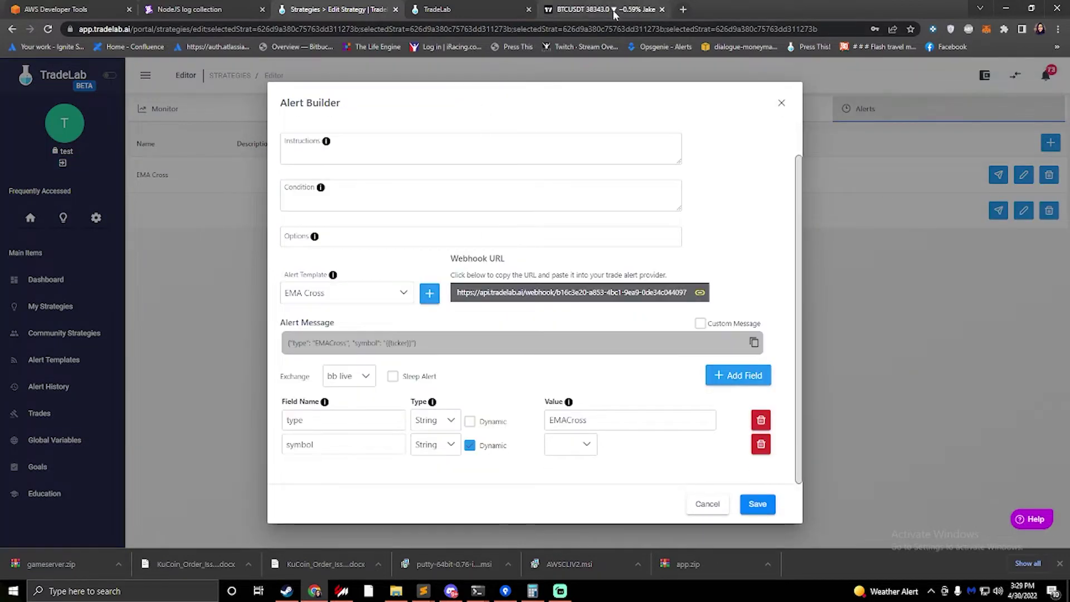
{"action": "left_click", "coordinate": [782, 103]}
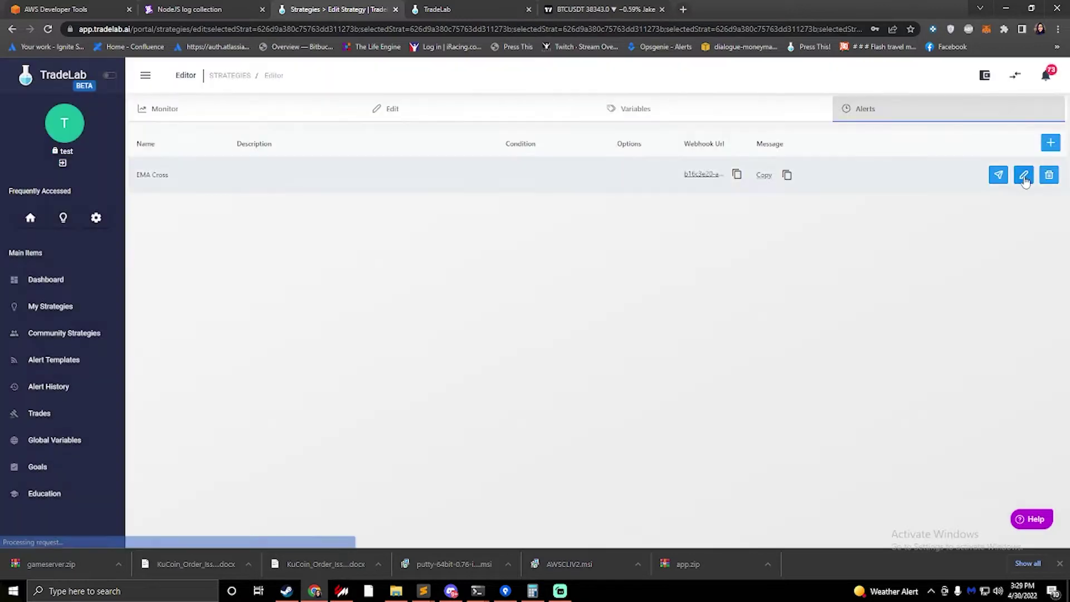
Copy the EMA Cross alert's message from TradeLab and replace the BTCUSDT alert's message in TradingView with it
{"action": "left_click", "coordinate": [1025, 176]}
{"action": "scroll", "coordinate": [470, 305], "scroll_direction": "down", "scroll_amount": 1}
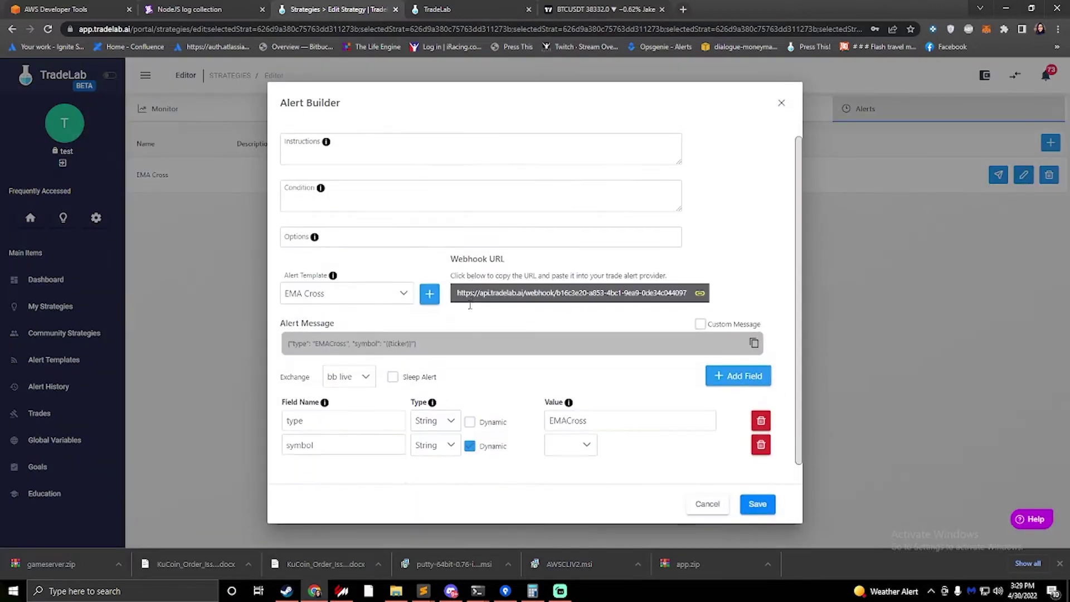
{"action": "left_click", "coordinate": [412, 349]}
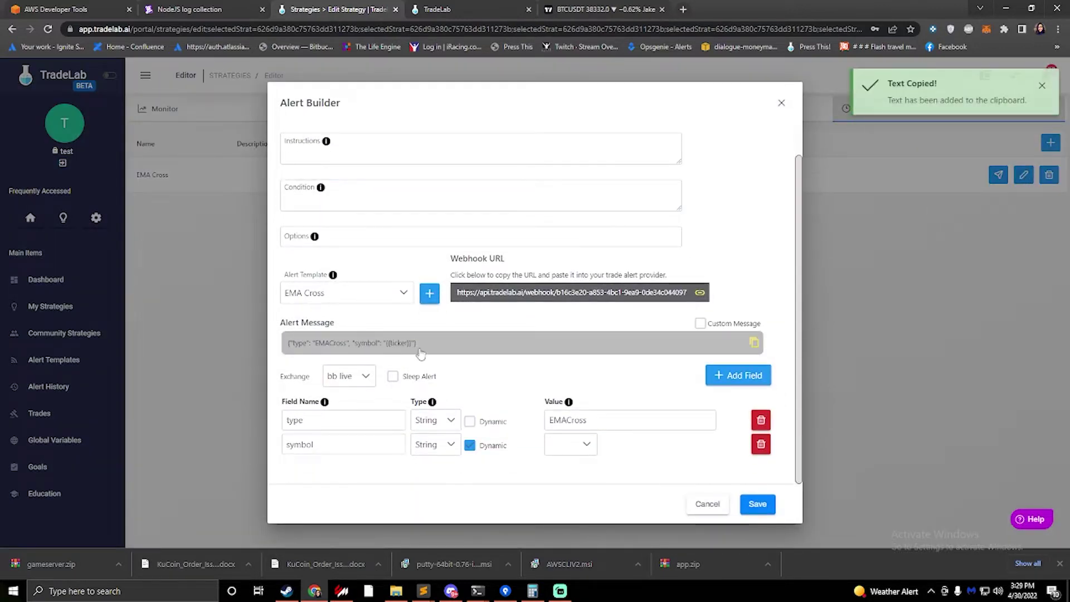
{"action": "left_click", "coordinate": [602, 9]}
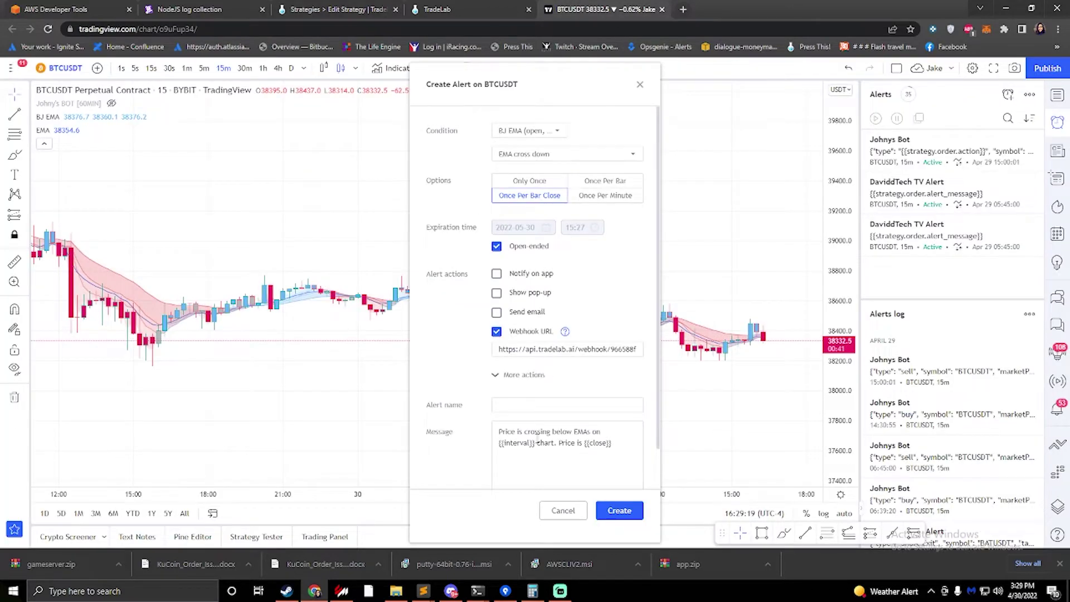
{"action": "key", "text": "ctrl+a"}
{"action": "key", "text": "ctrl+v"}
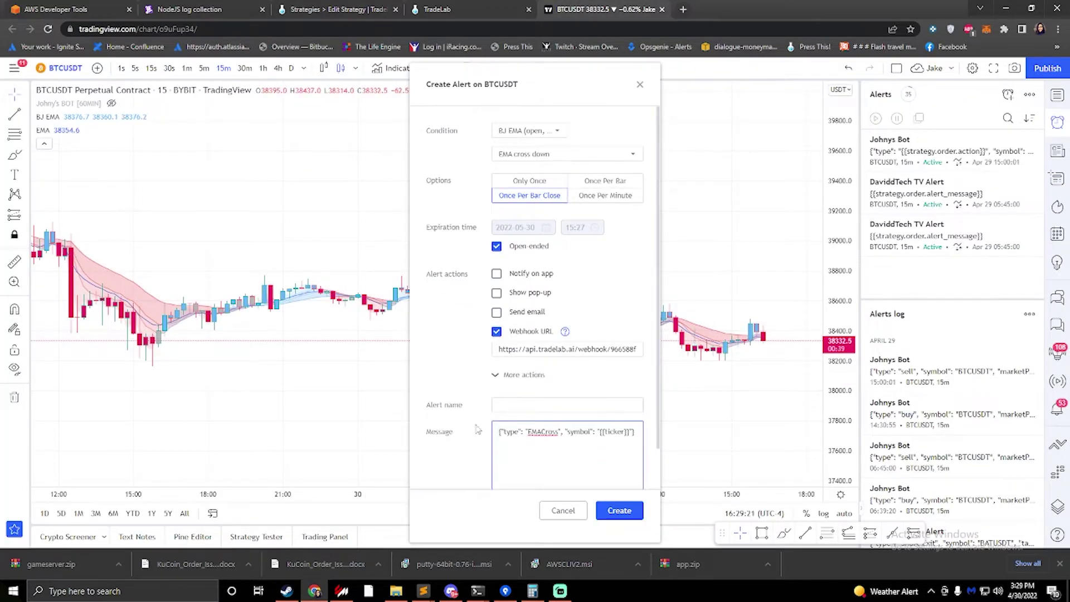
Copy the EMA Cross alert's webhook URL from TradeLab into the TradingView alert's webhook URL and create the alert
{"action": "left_click", "coordinate": [466, 9]}
{"action": "left_click", "coordinate": [337, 9]}
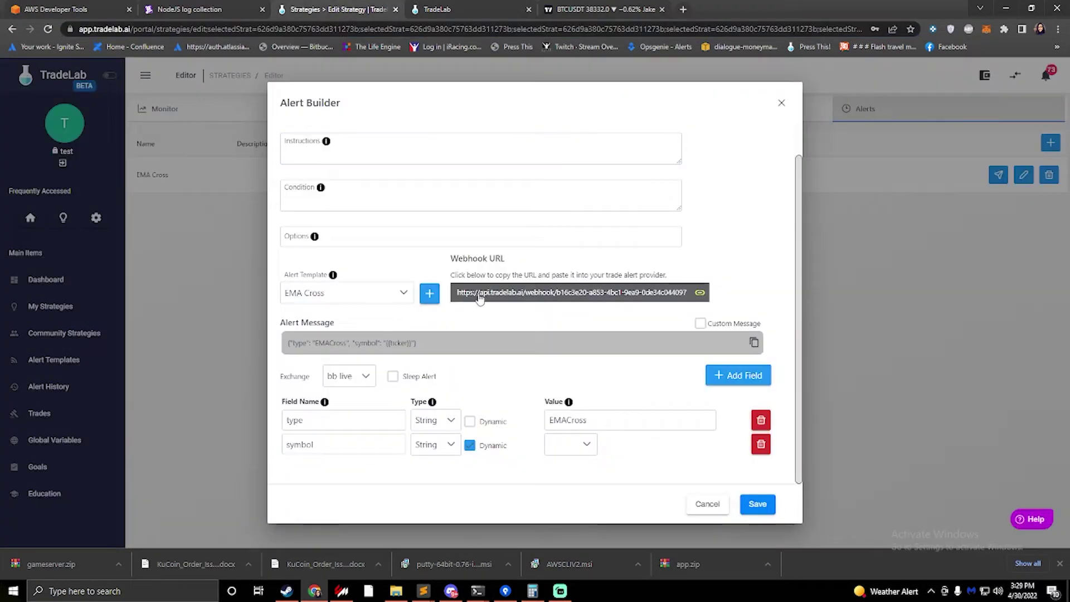
{"action": "left_click", "coordinate": [453, 289]}
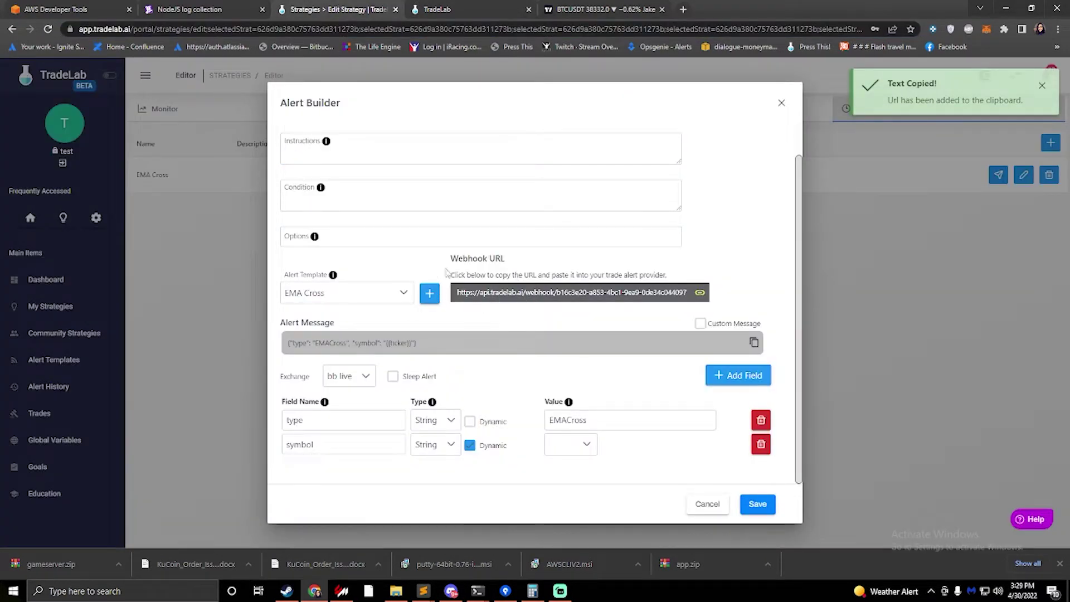
{"action": "left_click", "coordinate": [601, 9]}
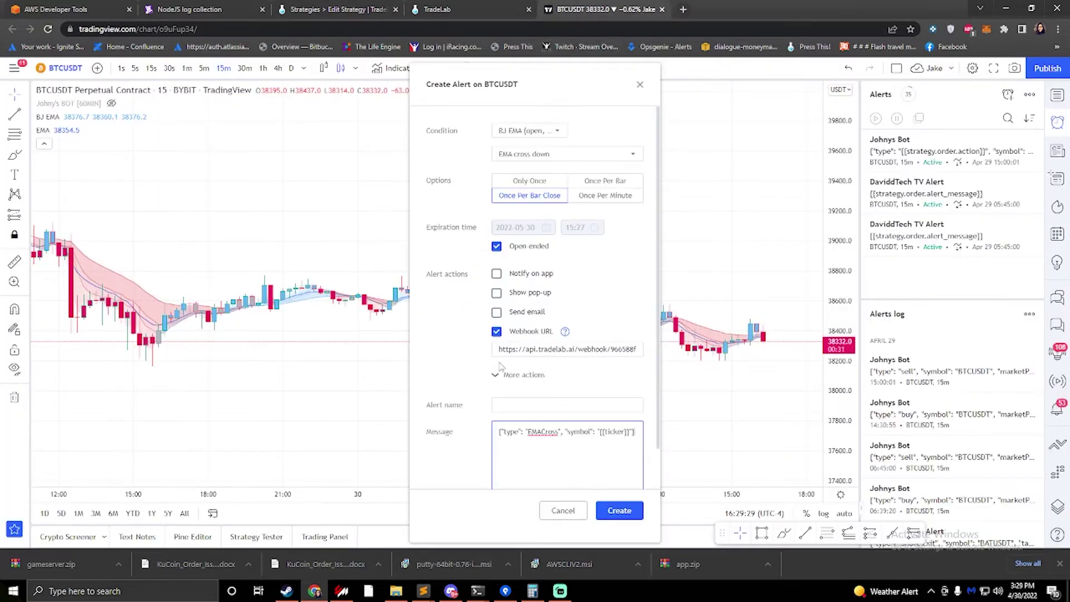
{"action": "left_click", "coordinate": [538, 351]}
{"action": "key", "text": "ctrl+a"}
{"action": "key", "text": "ctrl+v"}
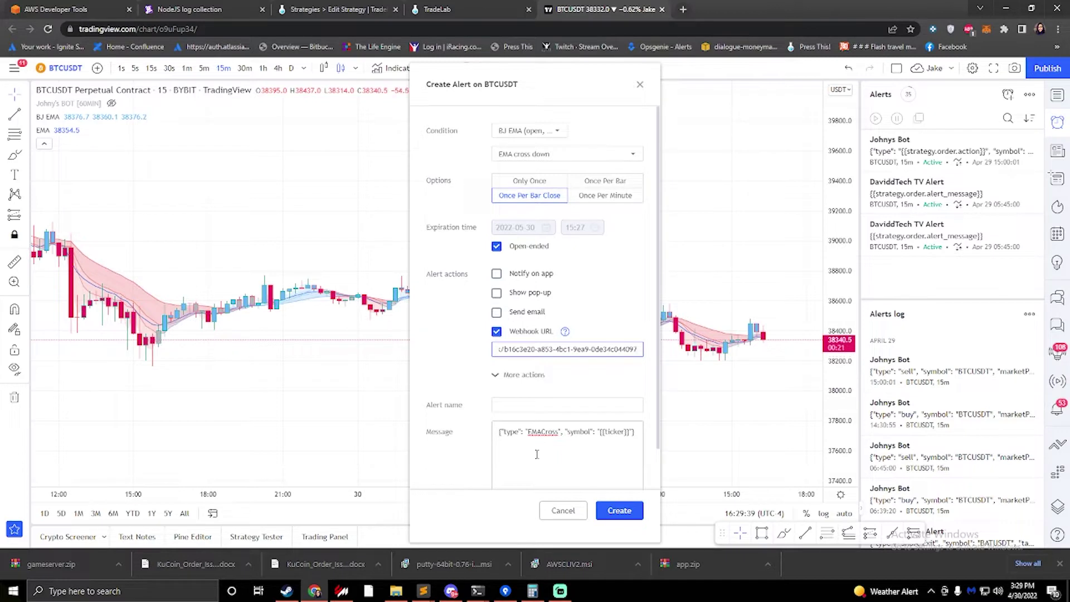
{"action": "left_click", "coordinate": [620, 511]}
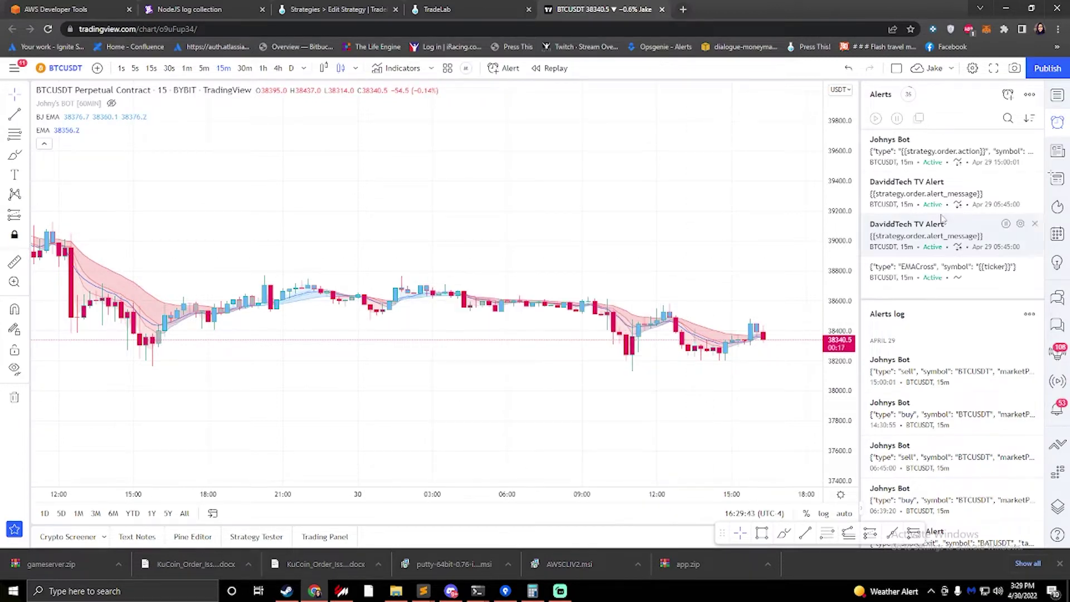
Switch to TradeLab, save the EMA Cross alert and start another new alert for the strategy
{"action": "left_click", "coordinate": [322, 8]}
{"action": "left_click", "coordinate": [758, 504]}
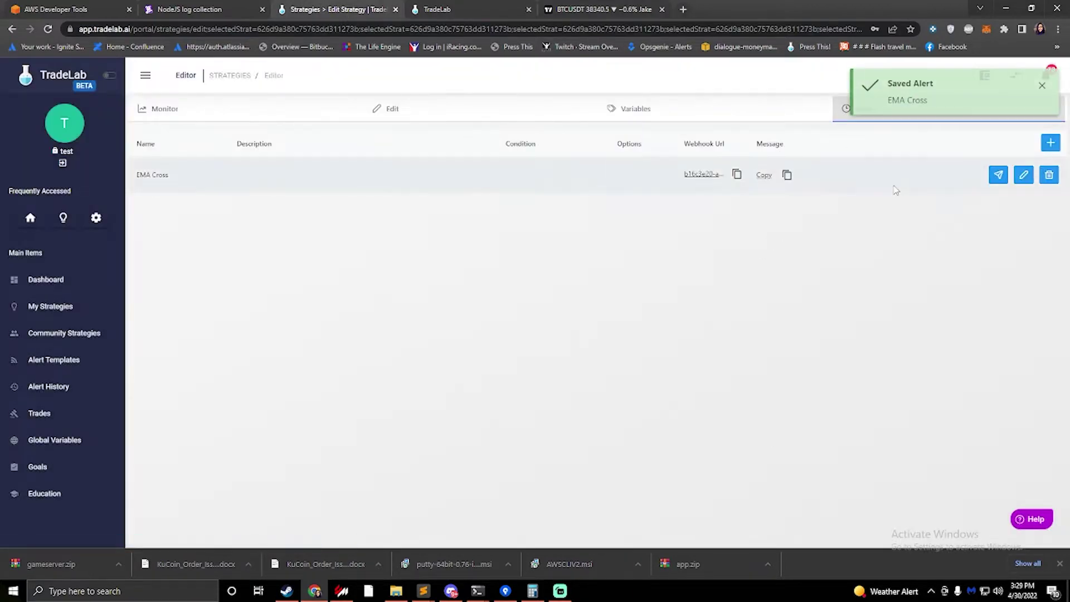
{"action": "left_click", "coordinate": [1051, 143]}
{"action": "left_click", "coordinate": [370, 144]}
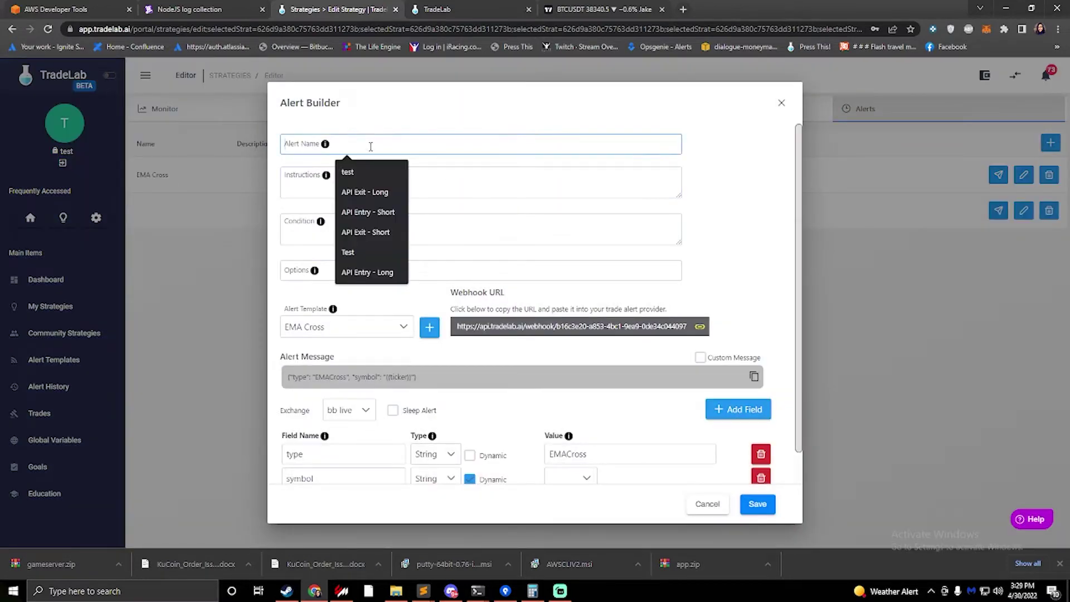
{"action": "left_click", "coordinate": [599, 9]}
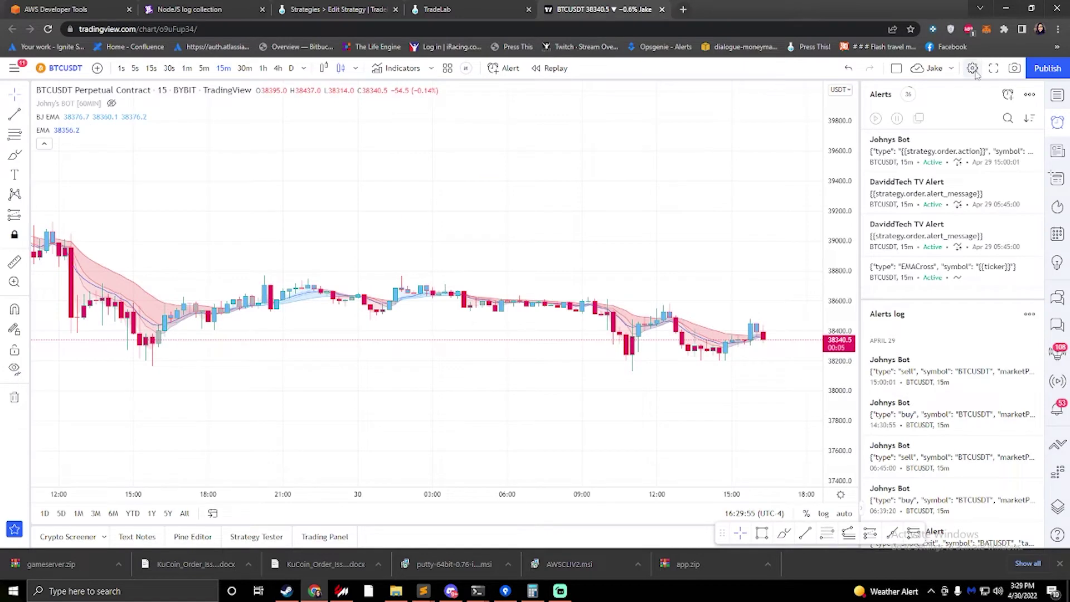
{"action": "left_click", "coordinate": [1008, 94]}
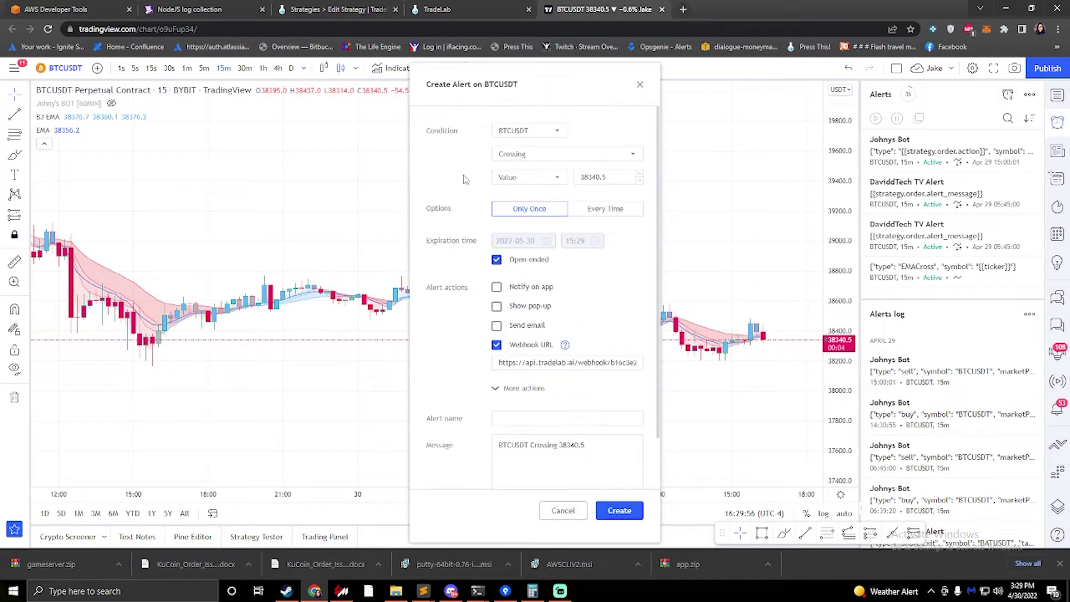
{"action": "left_click", "coordinate": [549, 137]}
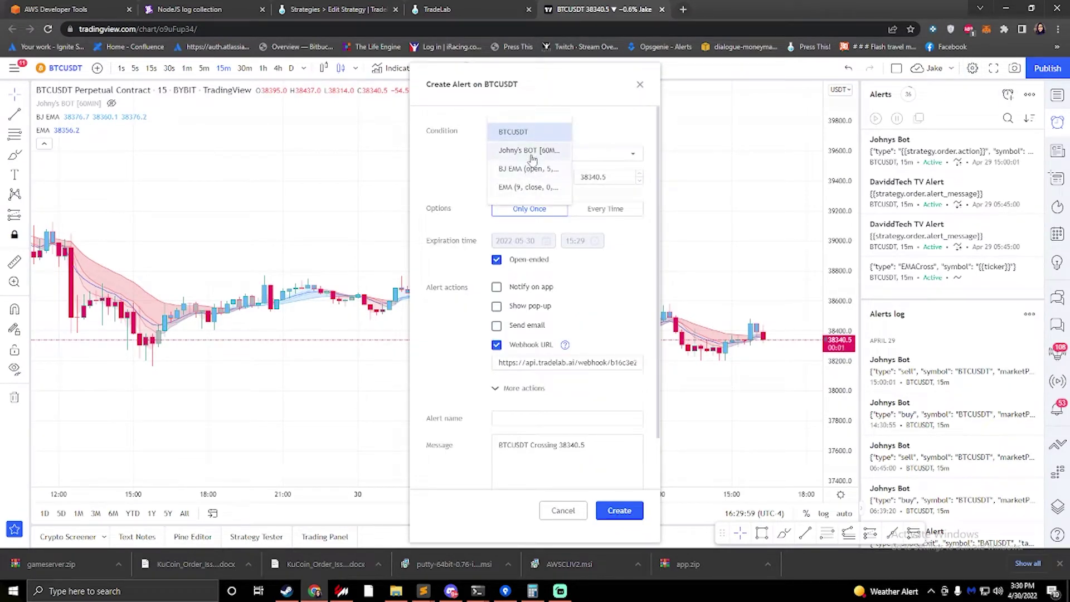
{"action": "left_click", "coordinate": [533, 159]}
{"action": "left_click", "coordinate": [544, 134]}
{"action": "left_click", "coordinate": [534, 168]}
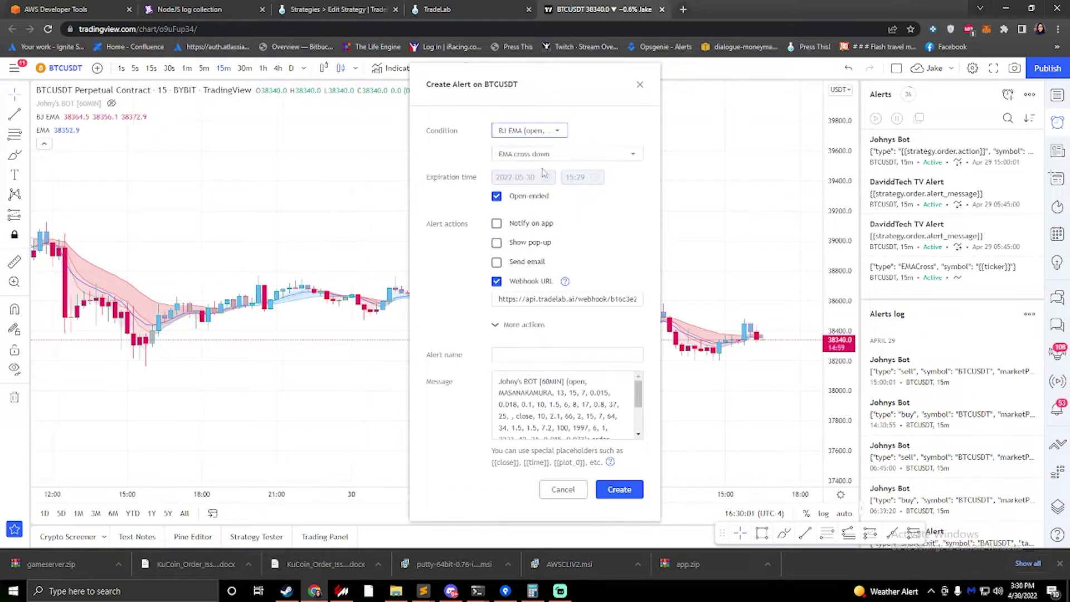
{"action": "left_click", "coordinate": [561, 156]}
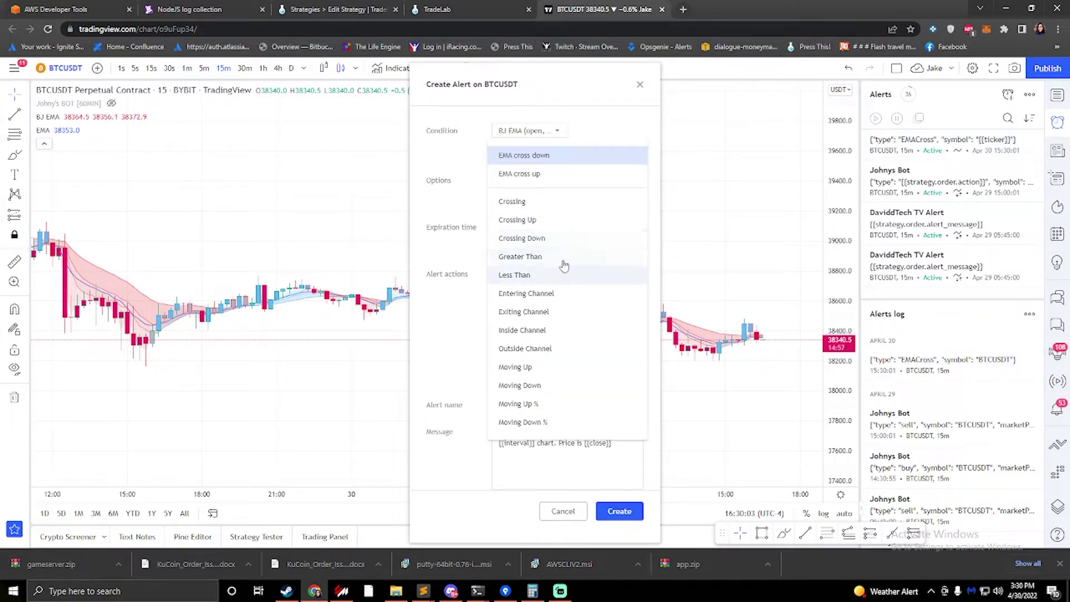
{"action": "left_click", "coordinate": [532, 155]}
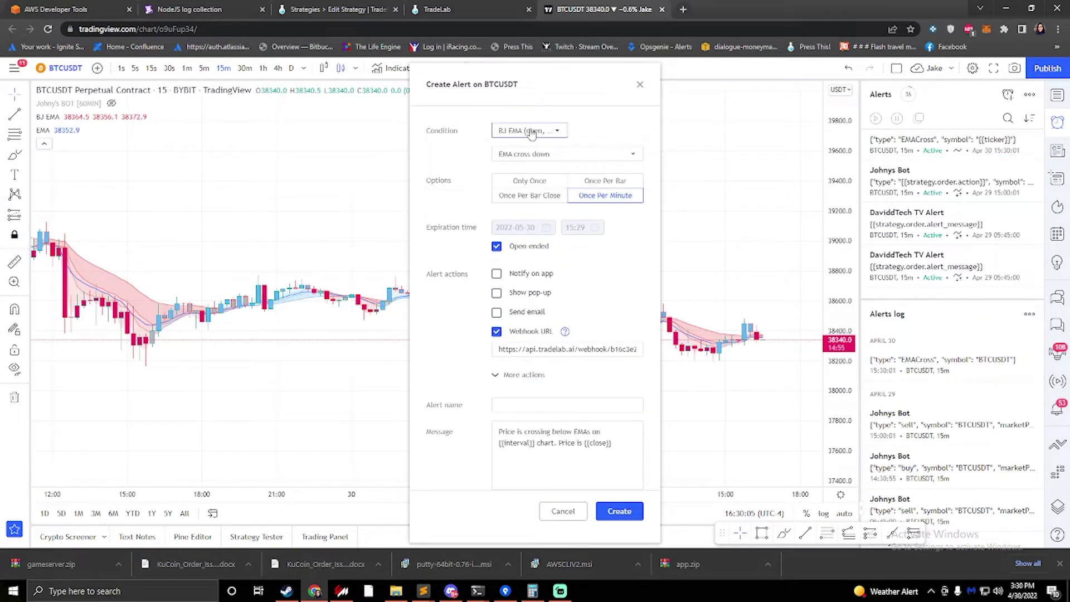
{"action": "left_click", "coordinate": [532, 133]}
{"action": "left_click", "coordinate": [358, 132]}
{"action": "left_click", "coordinate": [639, 85]}
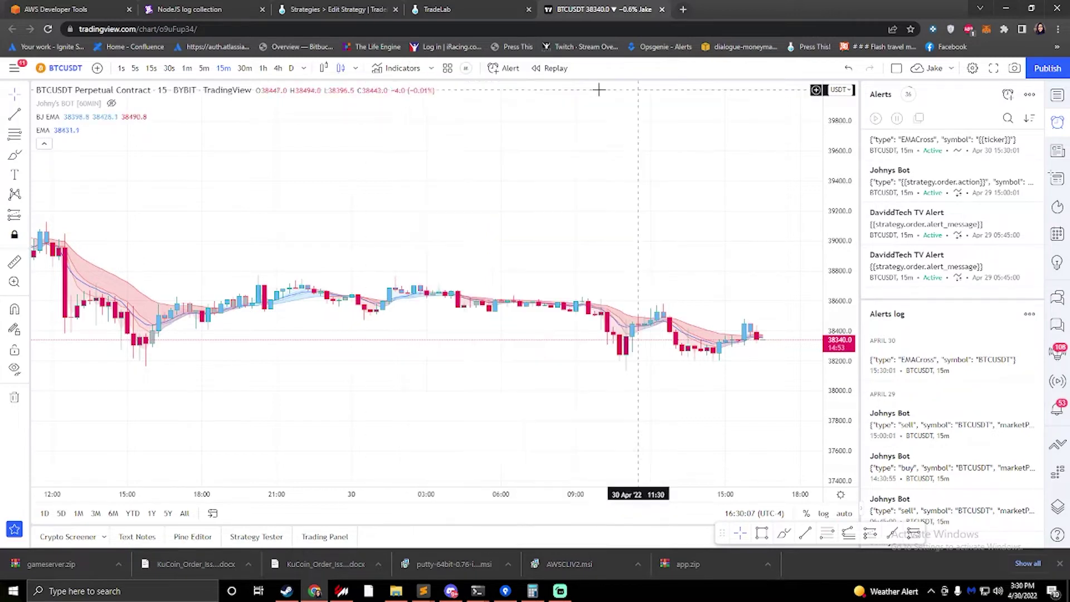
Add the Aroon technical indicator to the BTCUSDT chart in TradingView and remove its duplicate
{"action": "left_click", "coordinate": [397, 68]}
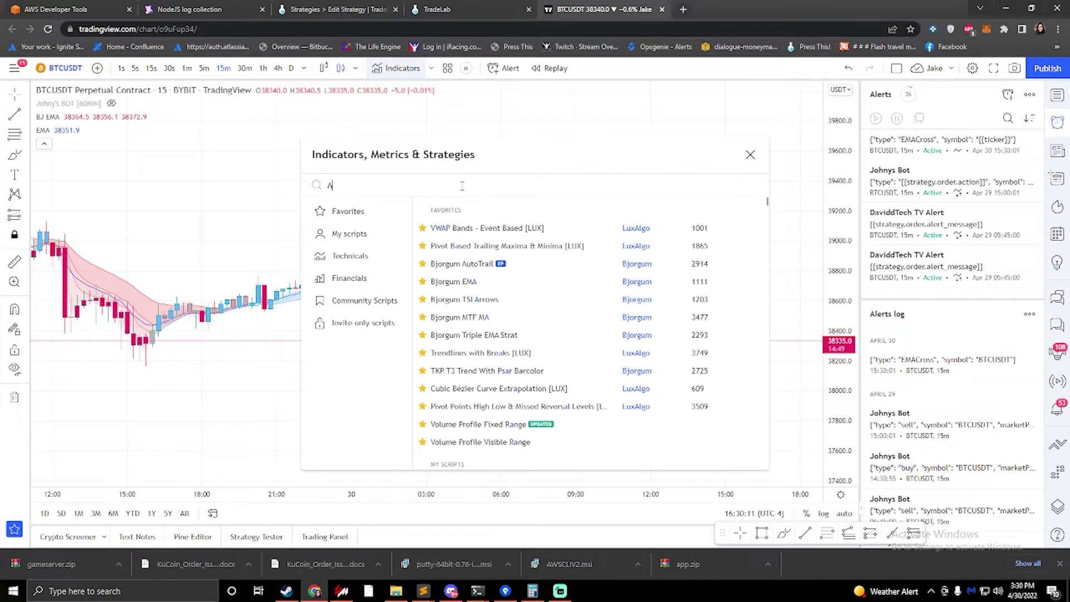
{"action": "left_click", "coordinate": [342, 257]}
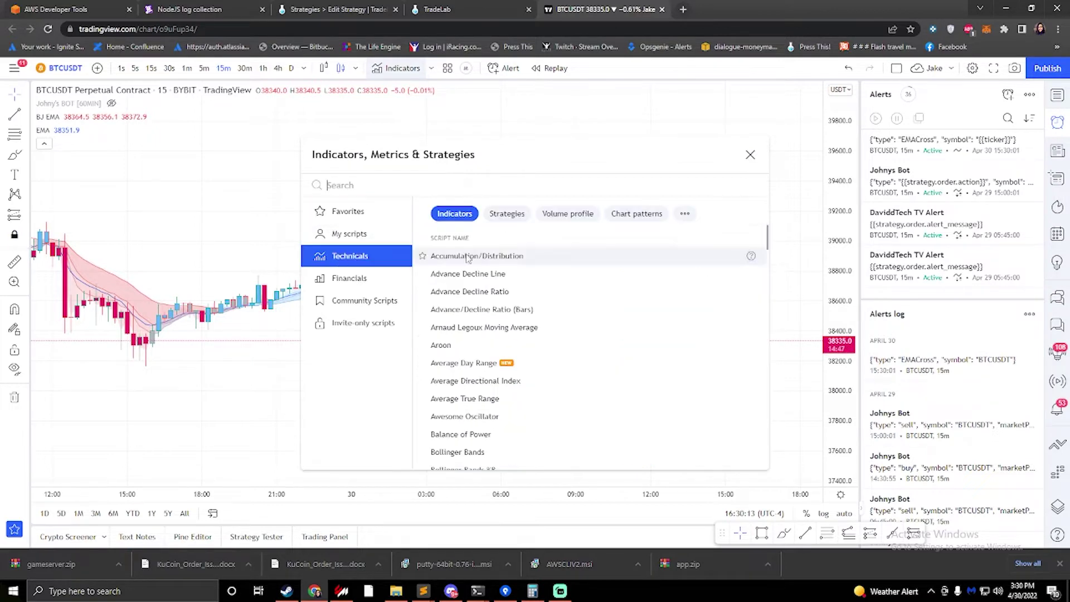
{"action": "double_click", "coordinate": [441, 345]}
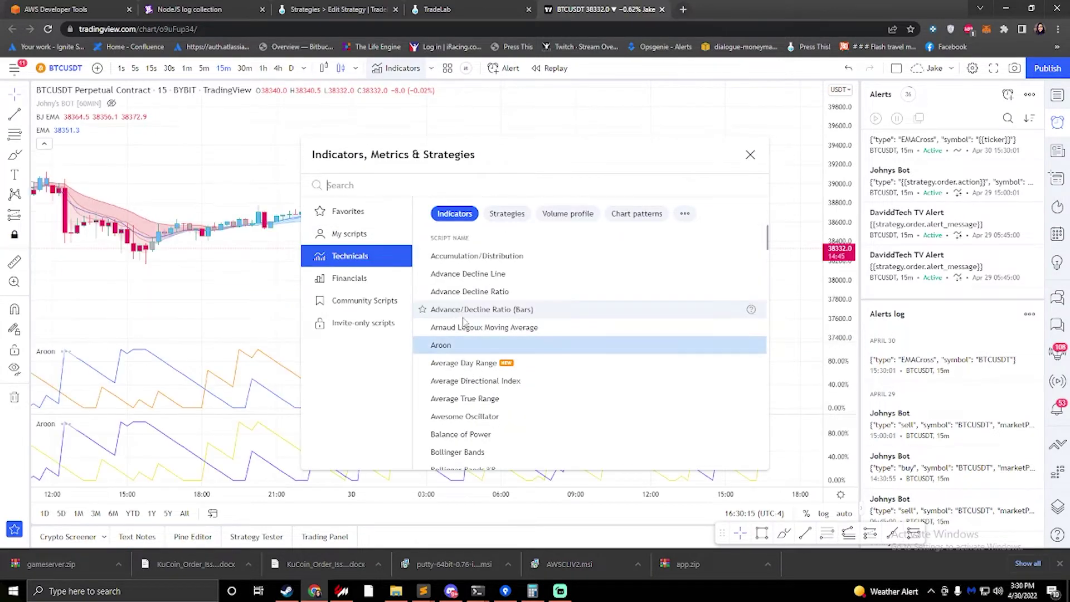
{"action": "left_click", "coordinate": [750, 155]}
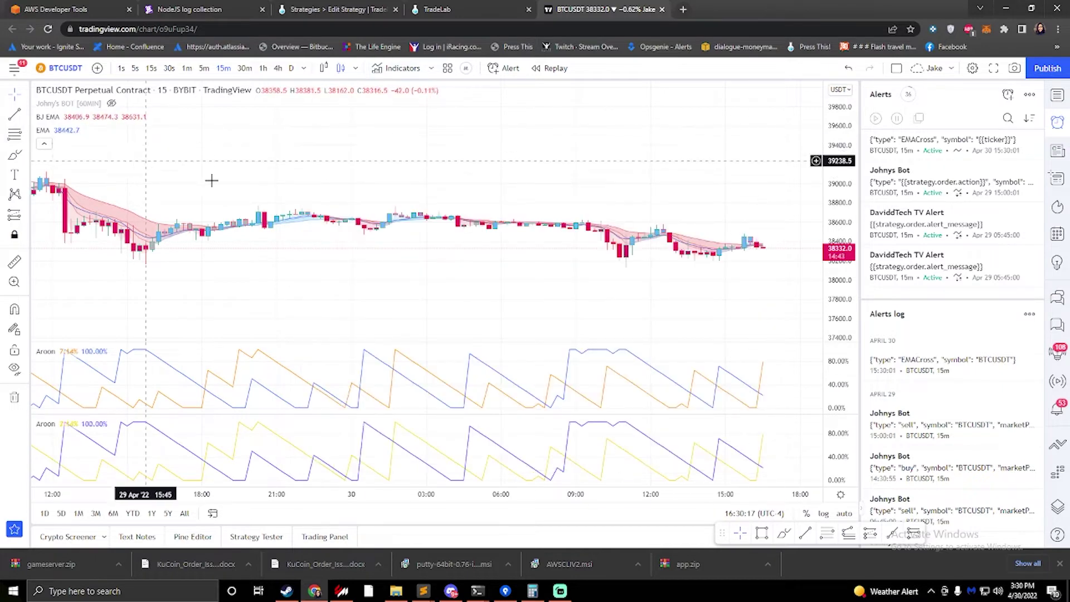
{"action": "left_click", "coordinate": [43, 104]}
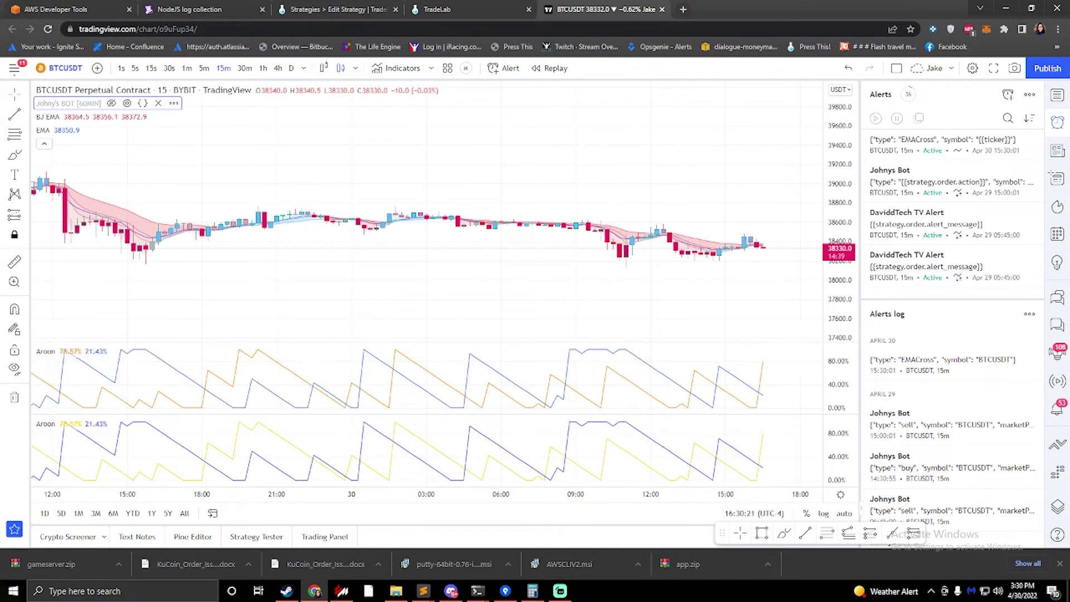
{"action": "left_click", "coordinate": [112, 351]}
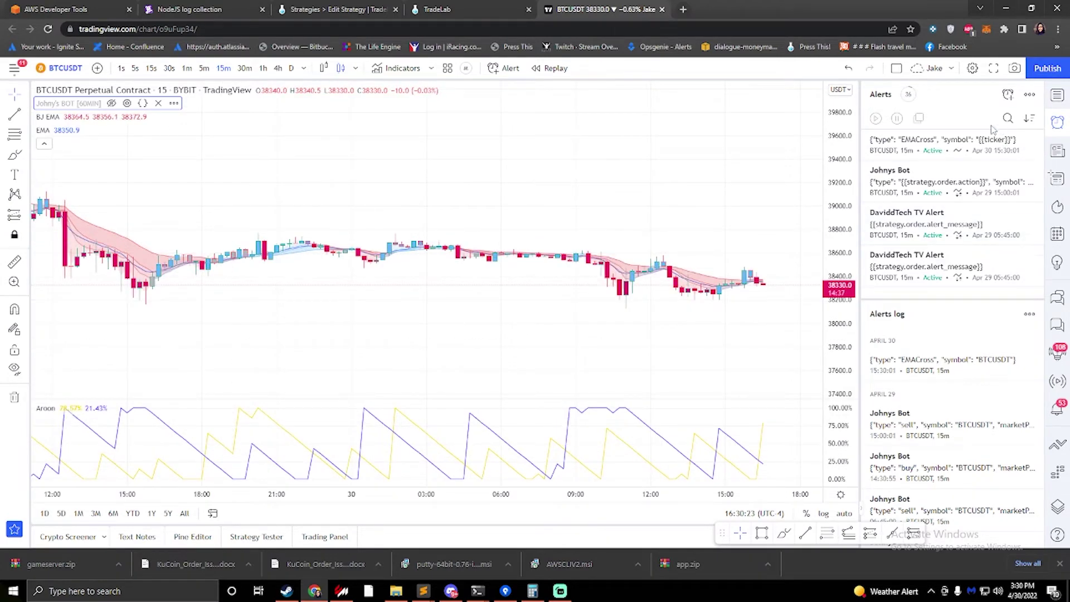
Start a new BTCUSDT alert with the condition Aroon (14), Aroon Up, Crossing Up, triggering once per bar close
{"action": "left_click", "coordinate": [1011, 95]}
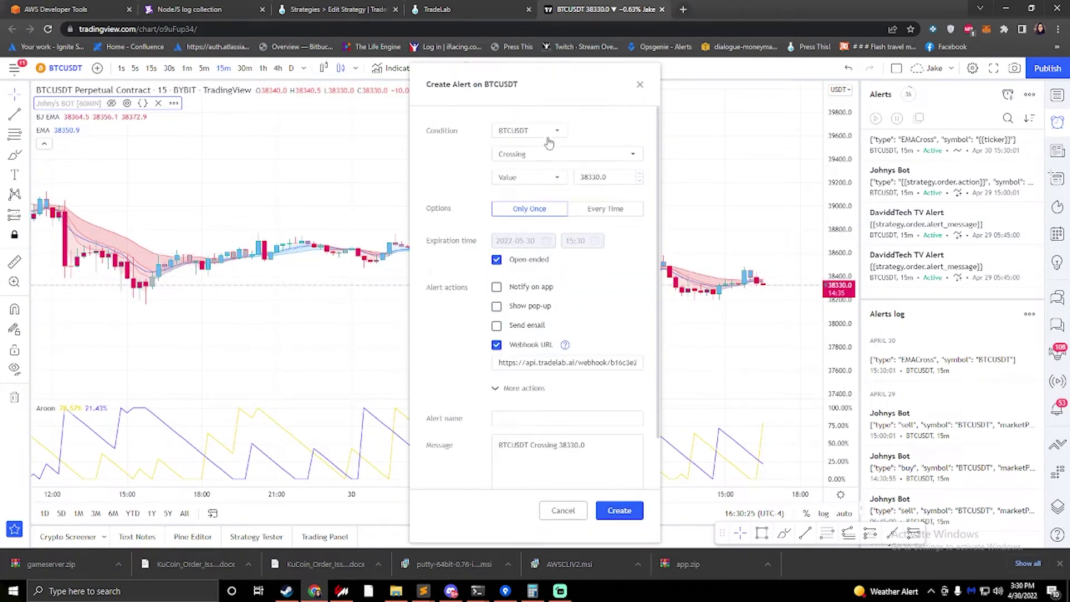
{"action": "left_click", "coordinate": [532, 133]}
{"action": "left_click", "coordinate": [530, 205]}
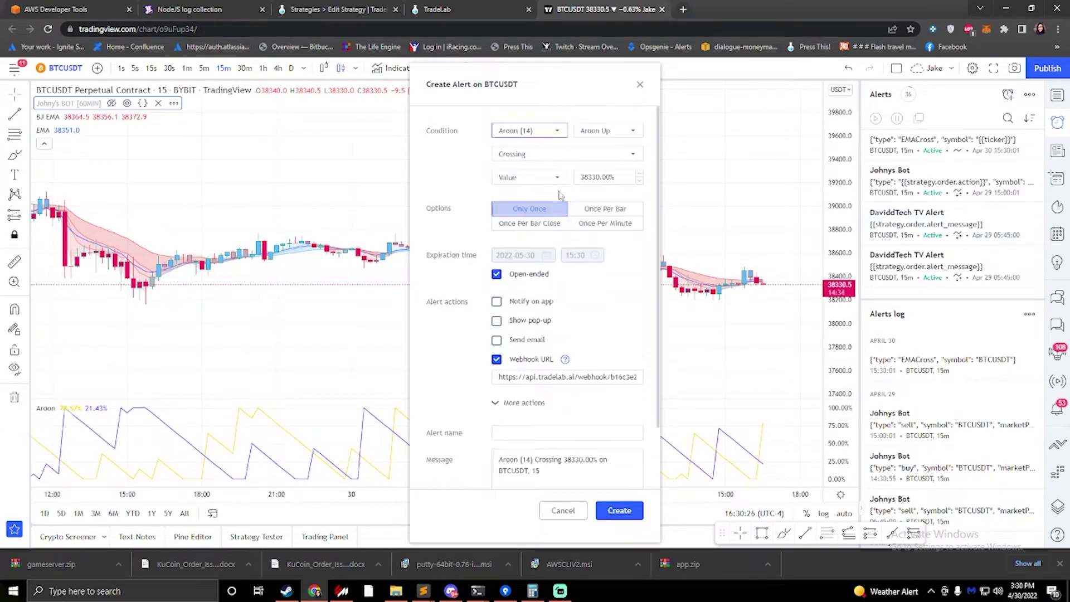
{"action": "left_click", "coordinate": [560, 158]}
{"action": "left_click", "coordinate": [541, 174]}
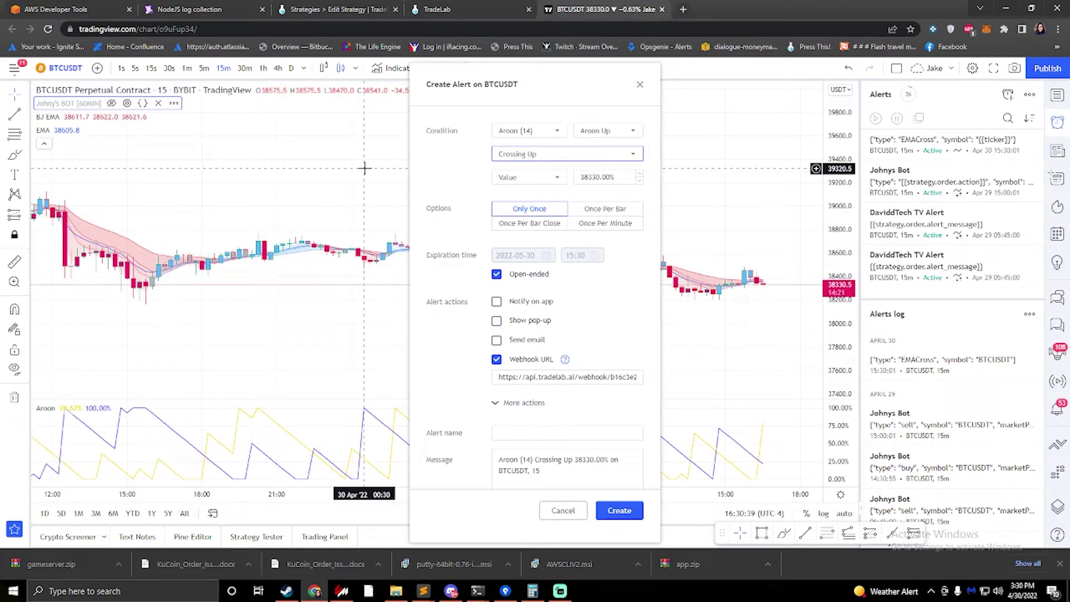
{"action": "left_click", "coordinate": [534, 226]}
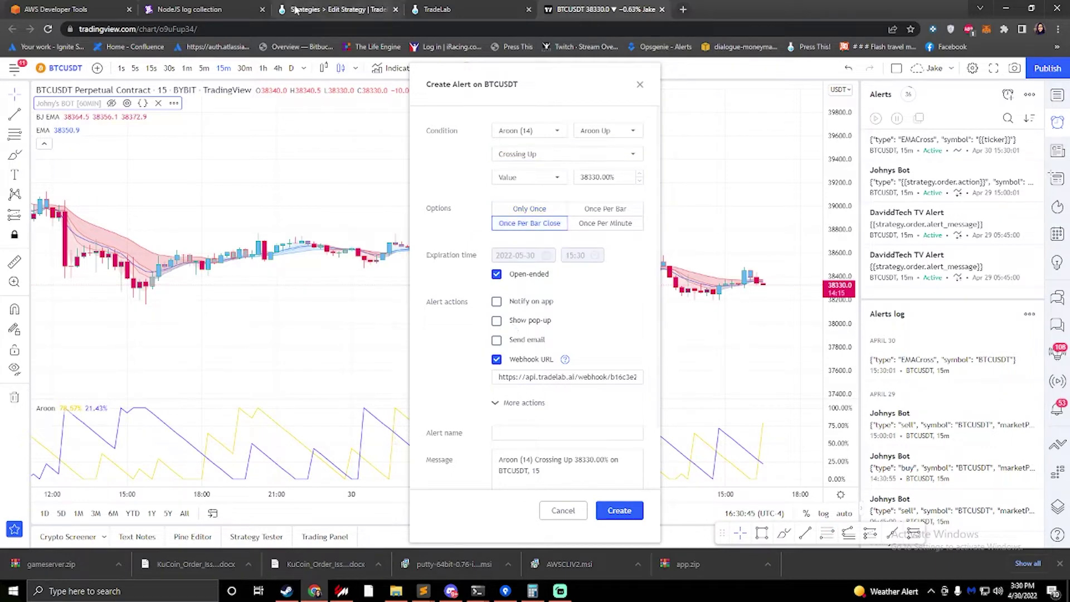
Switch to TradeLab, name the new strategy alert Aroon Up and set its type field's value to AroonUp
{"action": "left_click", "coordinate": [335, 9]}
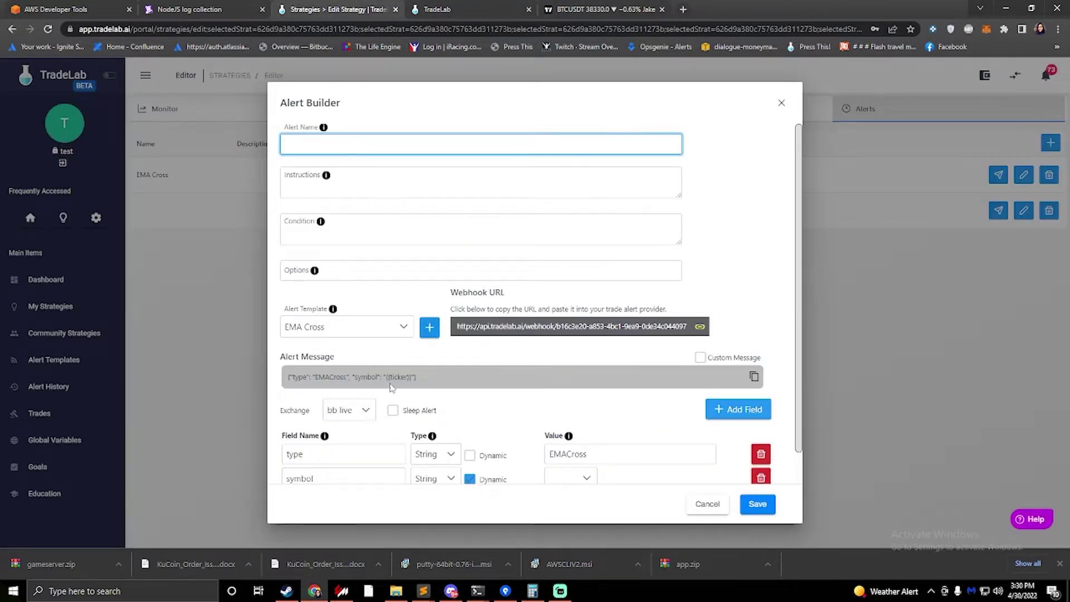
{"action": "type", "text": "Aroon Up"}
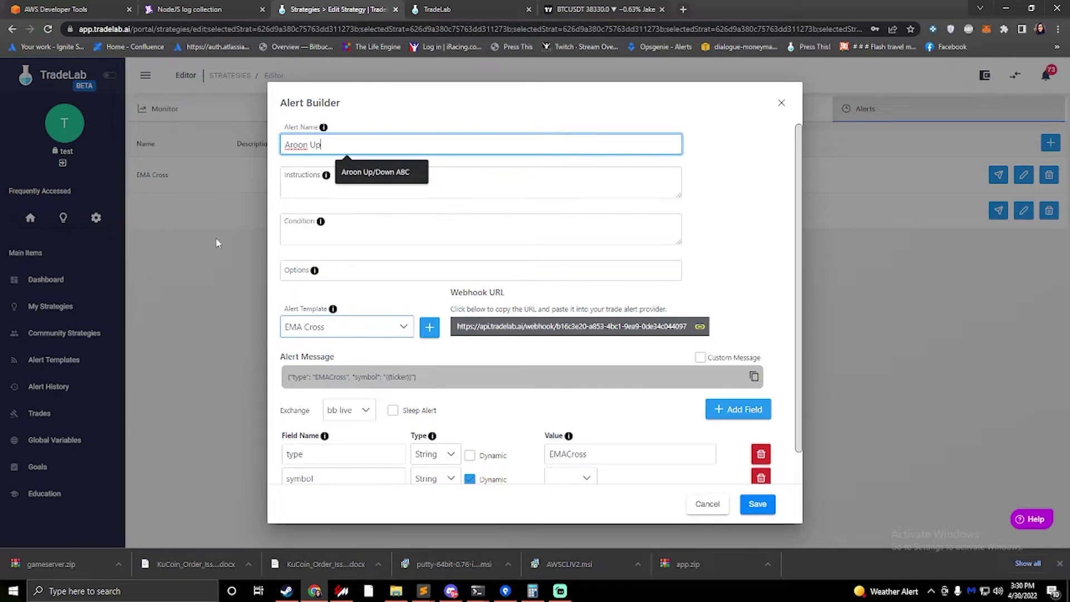
{"action": "scroll", "coordinate": [363, 393], "scroll_direction": "down", "scroll_amount": 1}
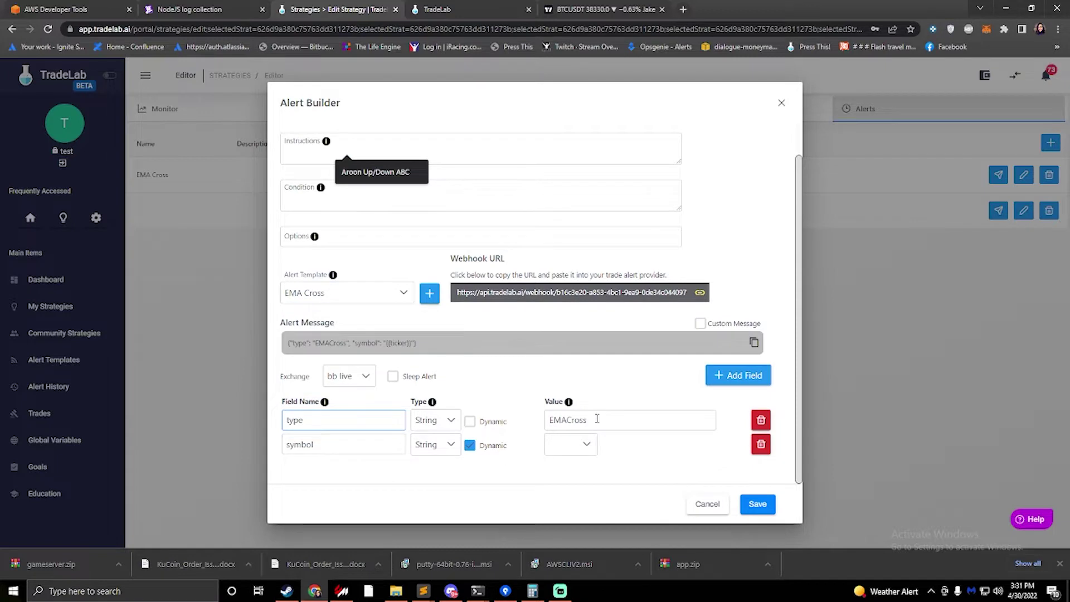
{"action": "key", "text": "Tab"}
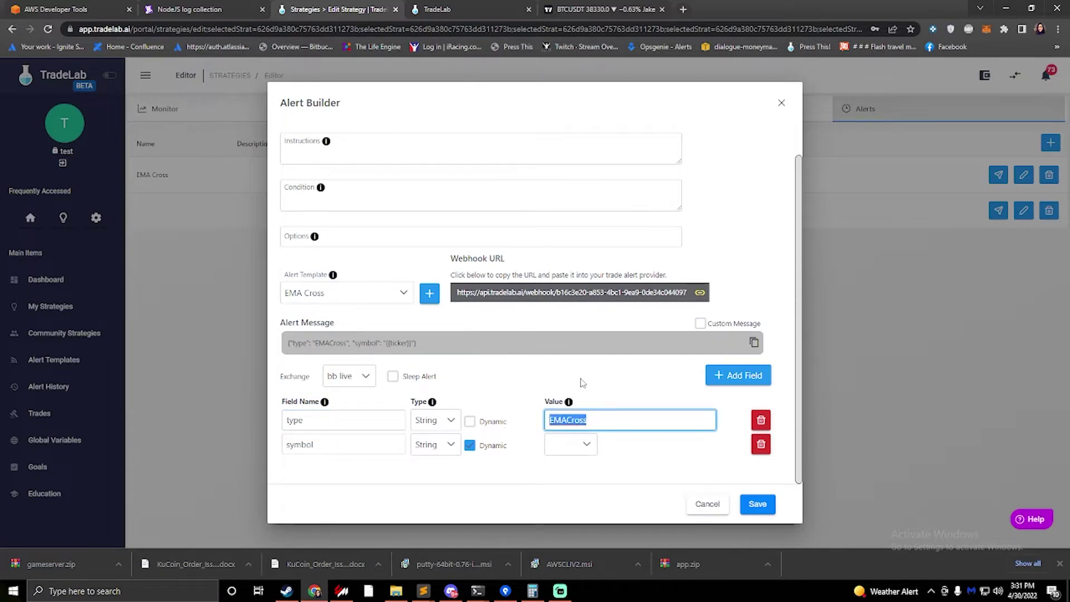
{"action": "type", "text": "AroonUp"}
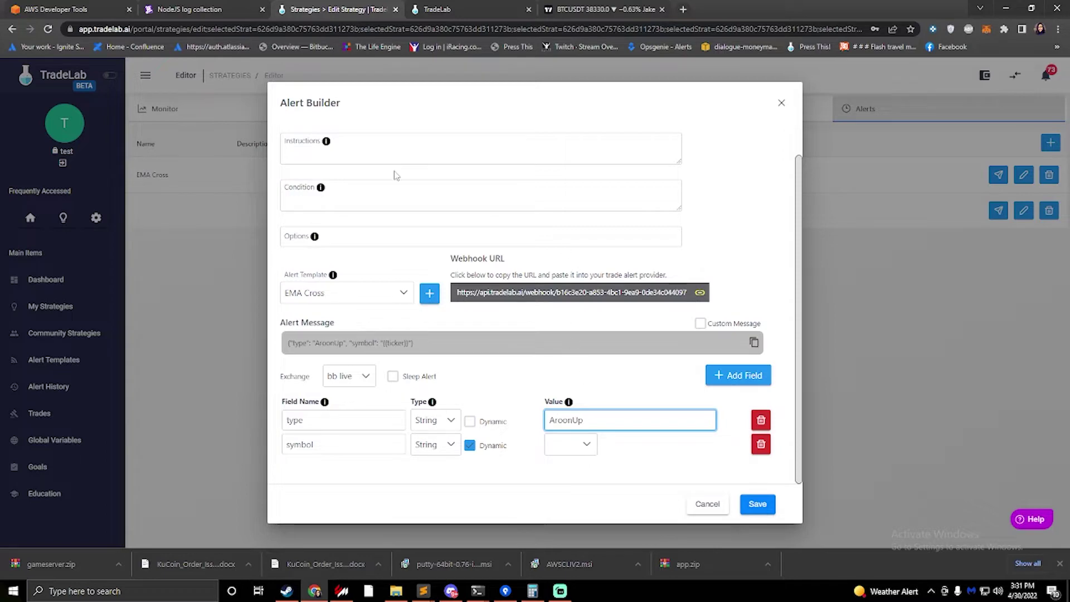
Copy the Aroon Up alert's webhook URL from TradeLab into the webhook URL of the new TradingView alert
{"action": "left_click", "coordinate": [553, 294]}
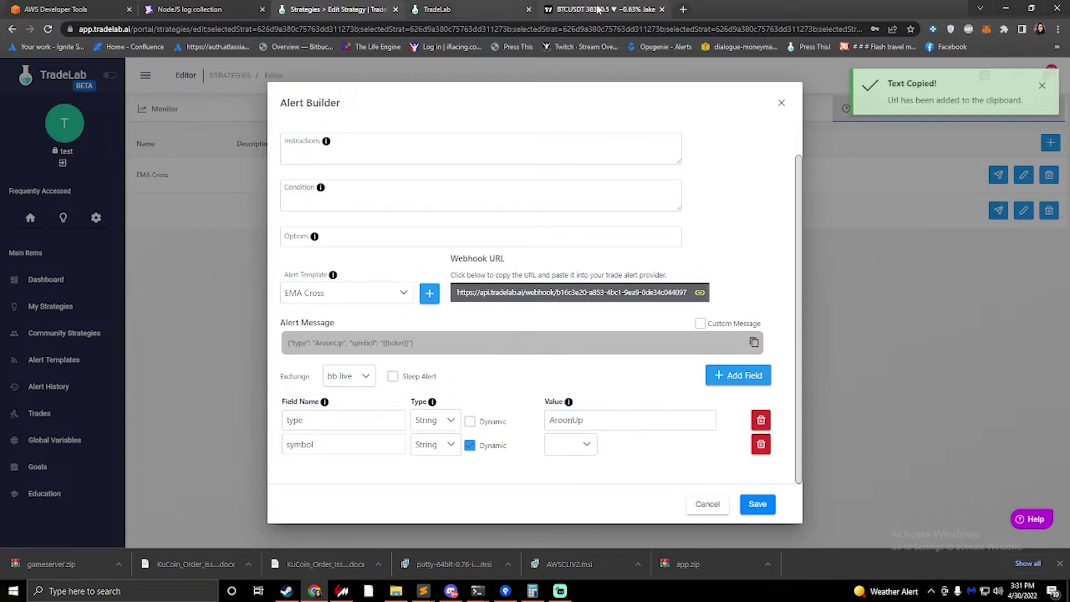
{"action": "left_click", "coordinate": [552, 9]}
{"action": "left_click", "coordinate": [563, 377]}
{"action": "key", "text": "ctrl+a"}
{"action": "key", "text": "ctrl+v"}
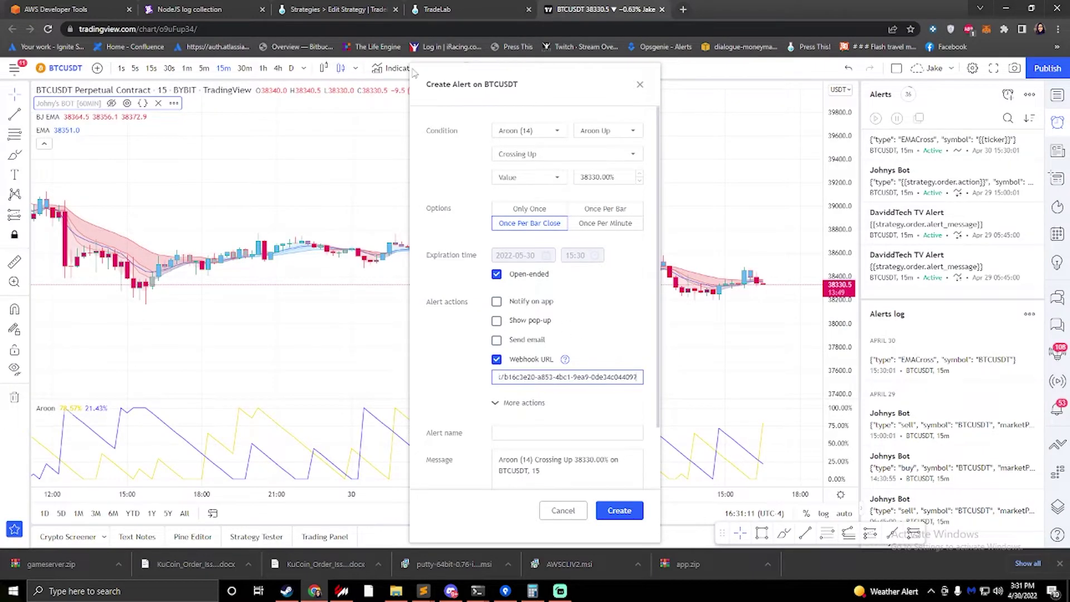
Copy the AroonUp alert message from TradeLab and replace the TradingView alert's default message with it
{"action": "left_click", "coordinate": [333, 10]}
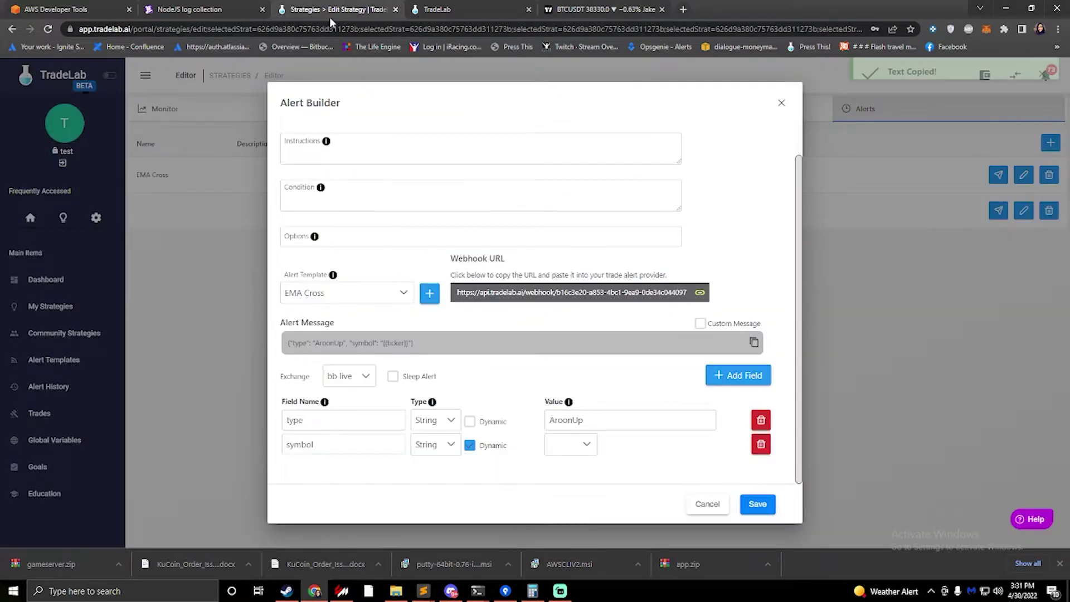
{"action": "left_click", "coordinate": [387, 346]}
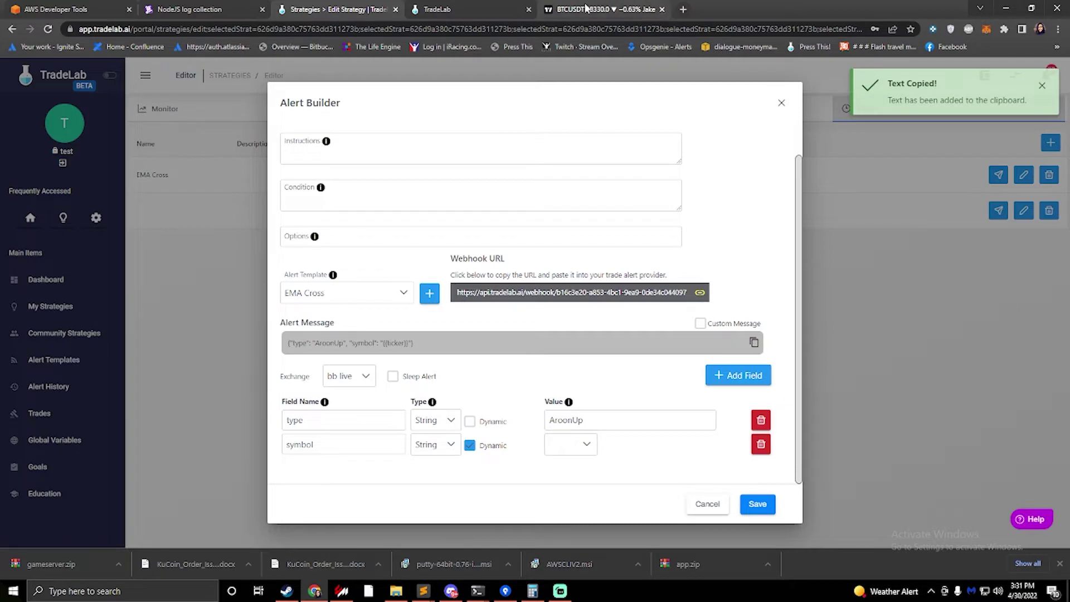
{"action": "left_click", "coordinate": [605, 9]}
{"action": "left_click", "coordinate": [563, 468]}
{"action": "key", "text": "ctrl+a"}
{"action": "key", "text": "ctrl+v"}
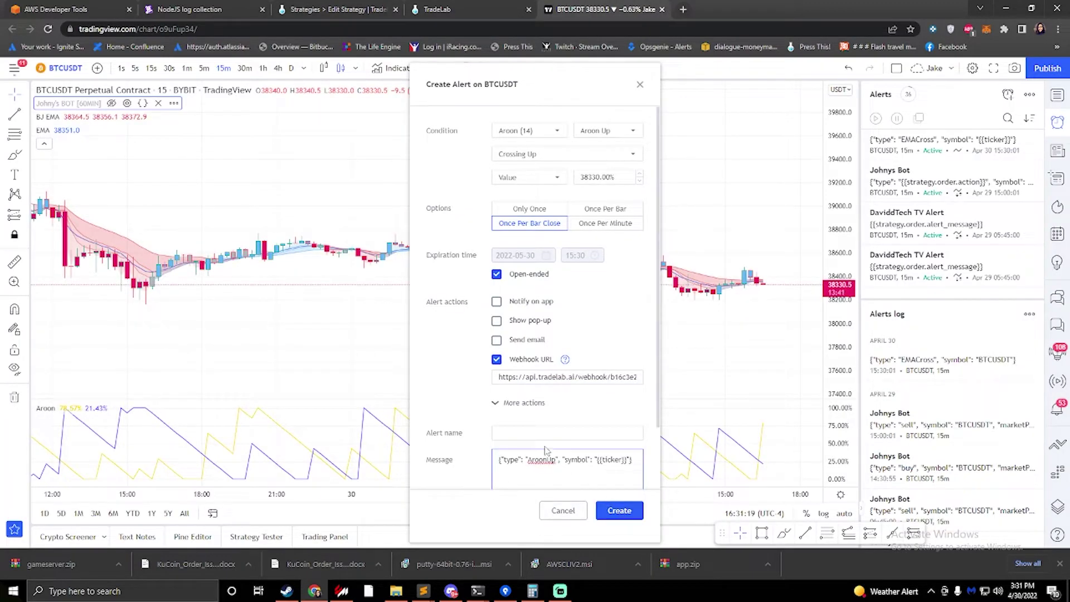
Name the TradingView alert Aroon Up and create it
{"action": "left_click", "coordinate": [532, 434]}
{"action": "type", "text": "Aroon Up"}
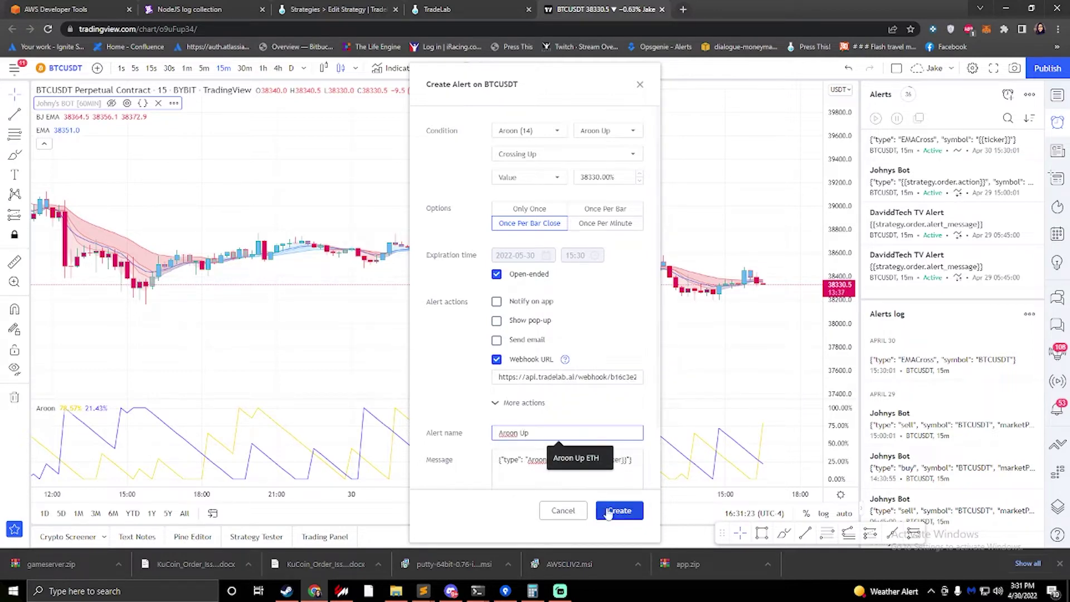
{"action": "key", "text": "Return"}
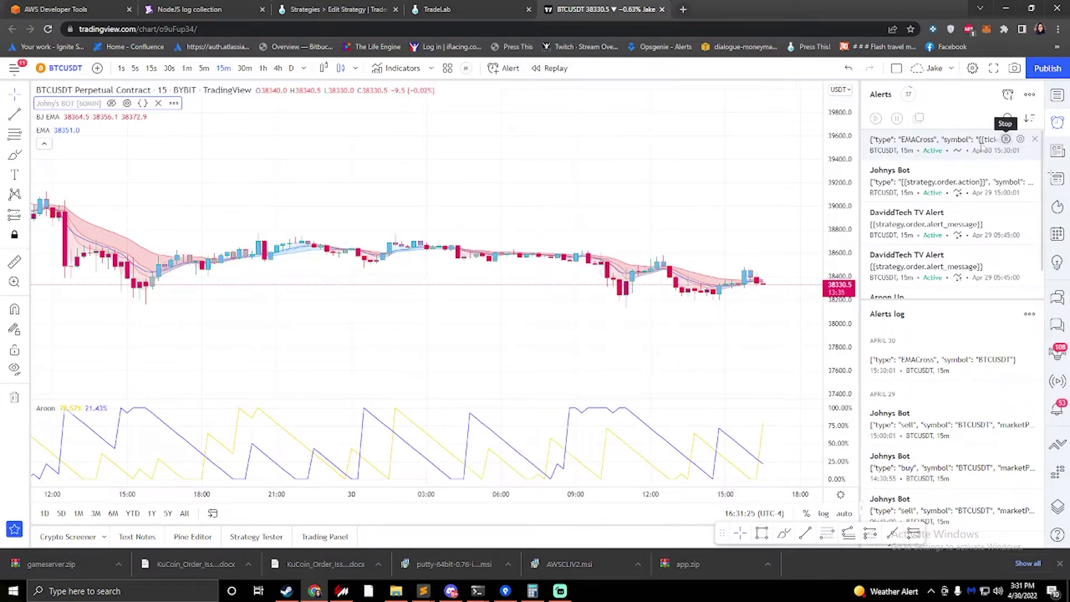
Edit the existing TradingView alert for the EMA cross, name it EMACross and save it
{"action": "left_click", "coordinate": [952, 146]}
{"action": "double_click", "coordinate": [952, 146]}
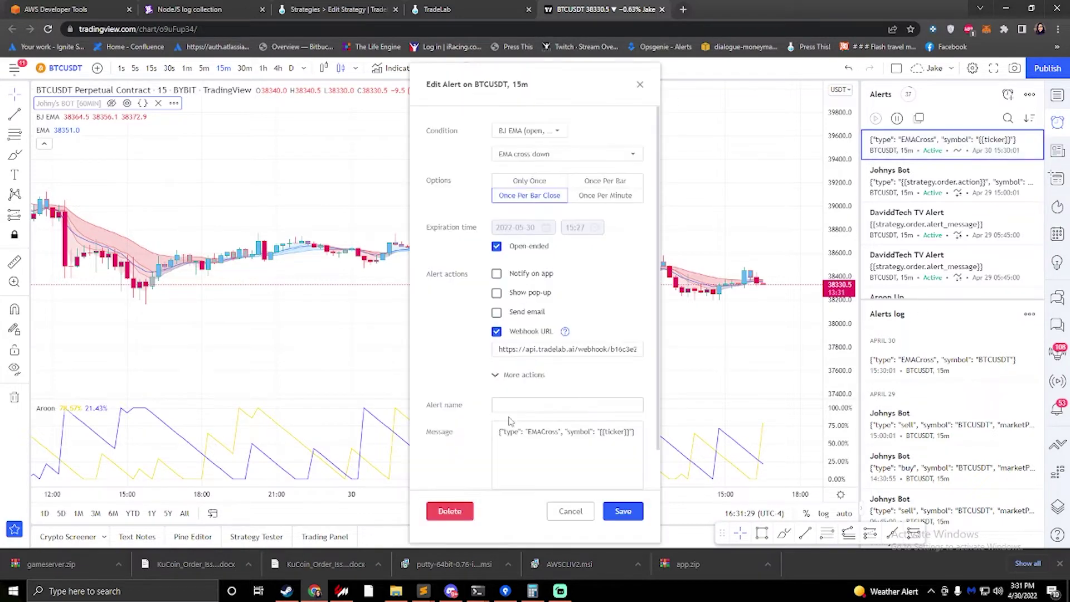
{"action": "left_click", "coordinate": [538, 407]}
{"action": "type", "text": "EMA"}
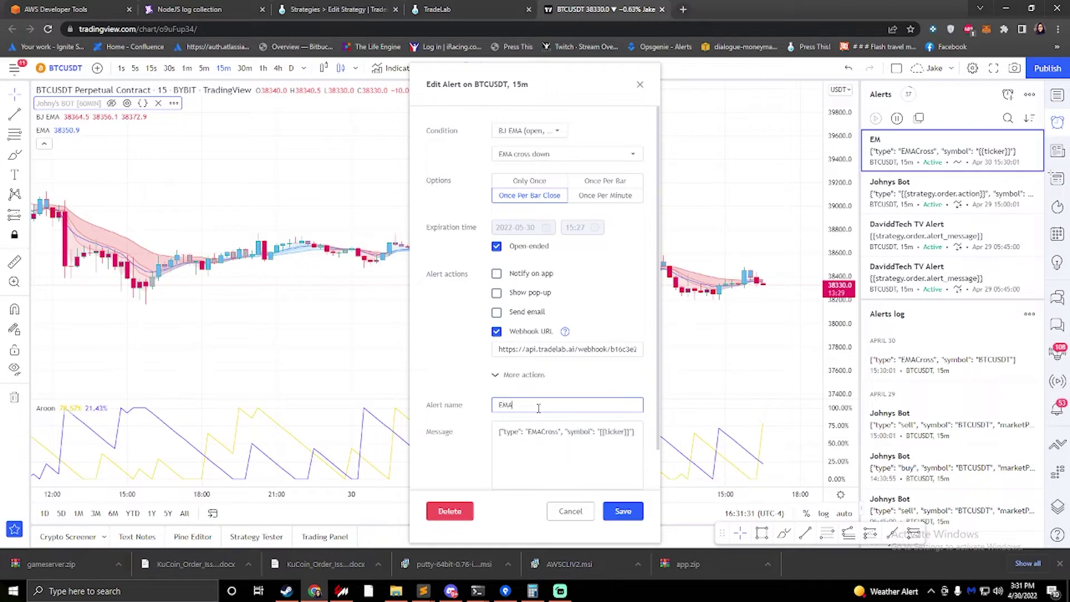
{"action": "type", "text": "Cross"}
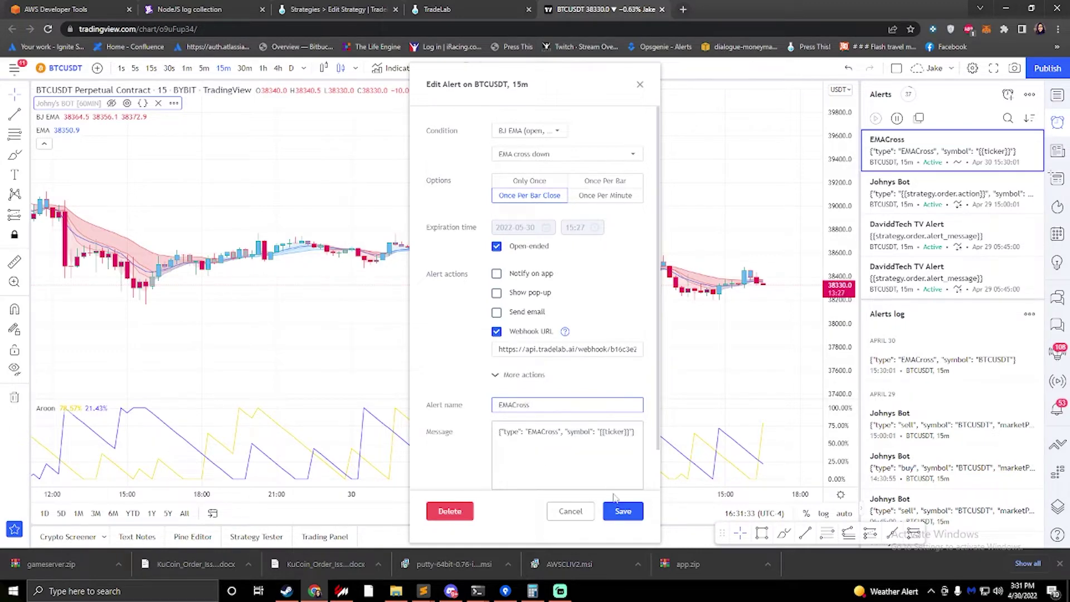
{"action": "left_click", "coordinate": [623, 511]}
Compare the EMACross alert's name and message type in TradingView with the type field of the Aroon Up alert in TradeLab
{"action": "mouse_move", "coordinate": [921, 149]}
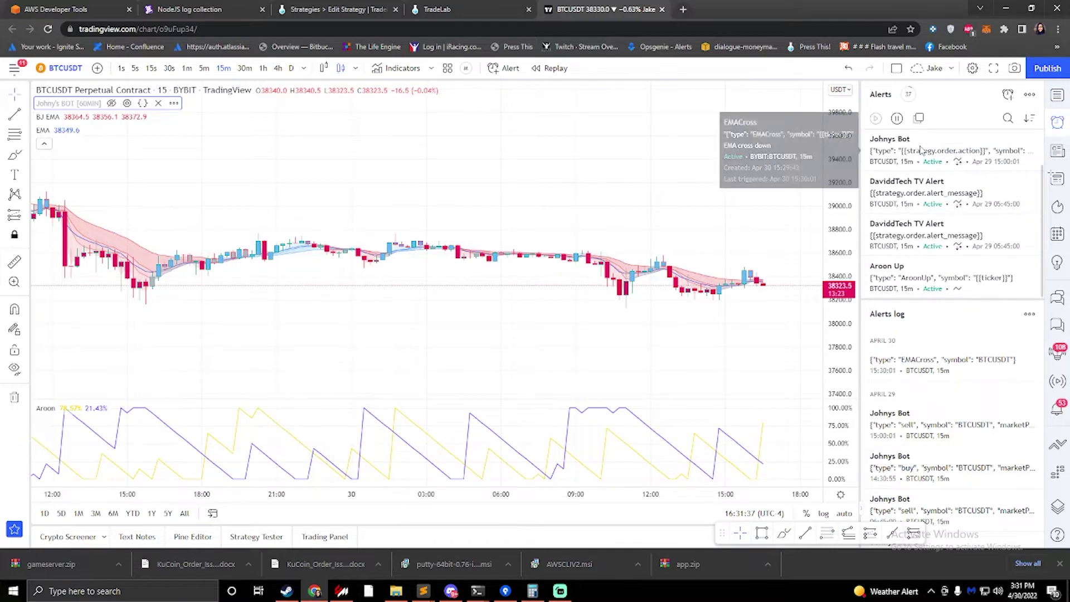
{"action": "double_click", "coordinate": [921, 149]}
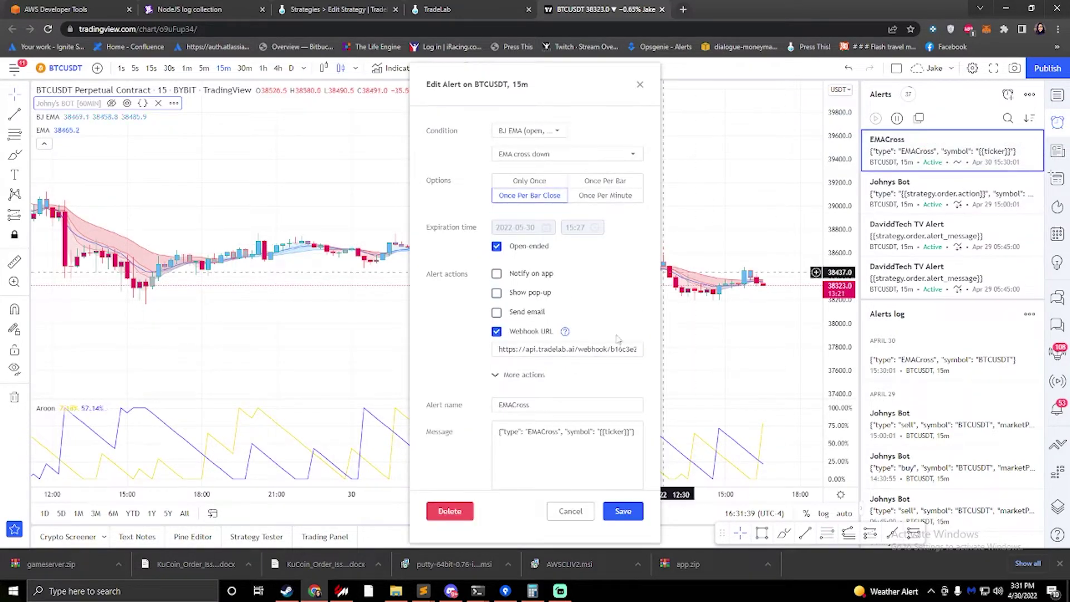
{"action": "double_click", "coordinate": [546, 406]}
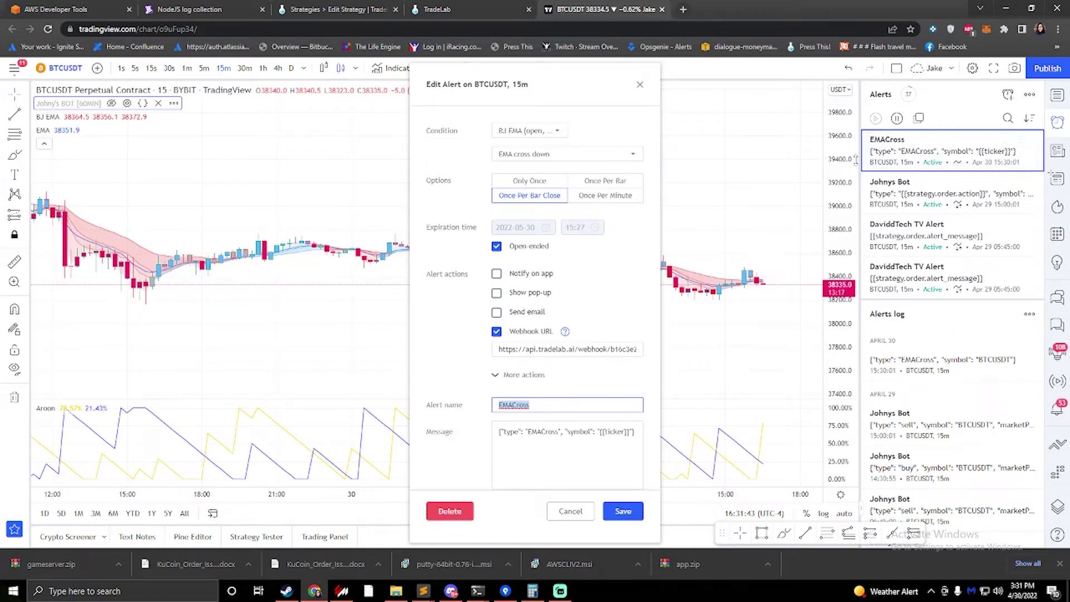
{"action": "left_click_drag", "start_coordinate": [511, 433], "coordinate": [562, 434]}
{"action": "left_click", "coordinate": [446, 9]}
{"action": "left_click", "coordinate": [335, 9]}
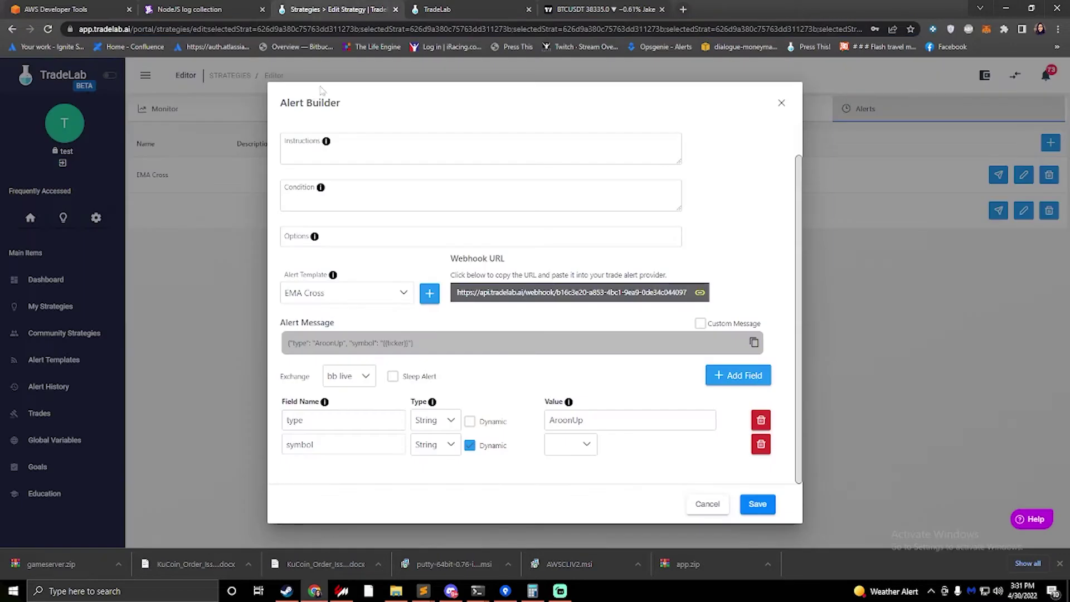
{"action": "left_click", "coordinate": [372, 422]}
{"action": "left_click", "coordinate": [333, 381]}
{"action": "left_click_drag", "start_coordinate": [586, 427], "coordinate": [508, 430]}
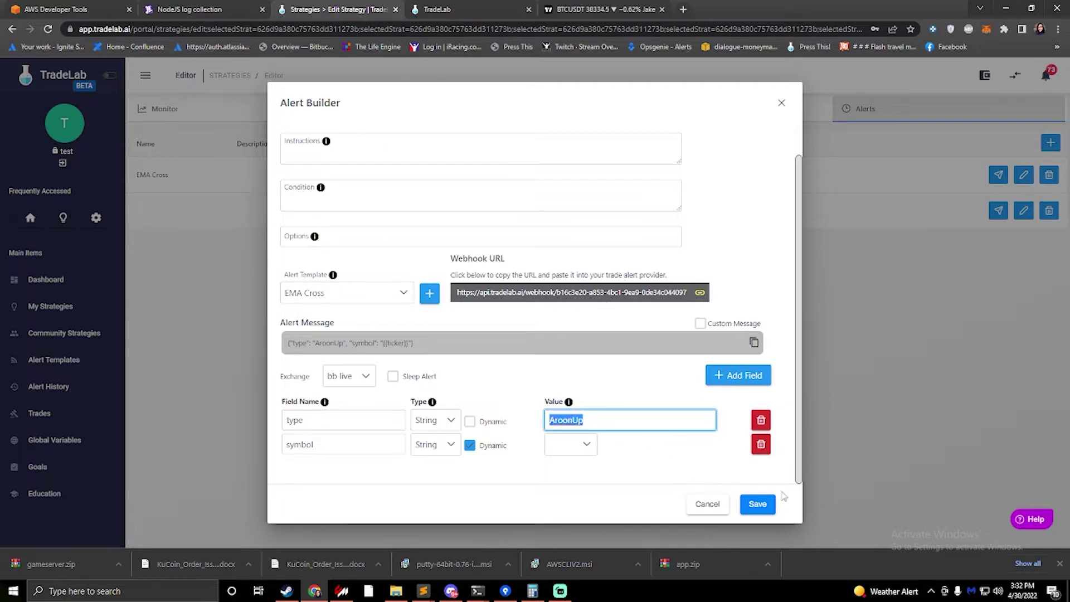
Save the Aroon Up alert in TradeLab, and save the open EMACross alert in TradingView
{"action": "left_click", "coordinate": [765, 511]}
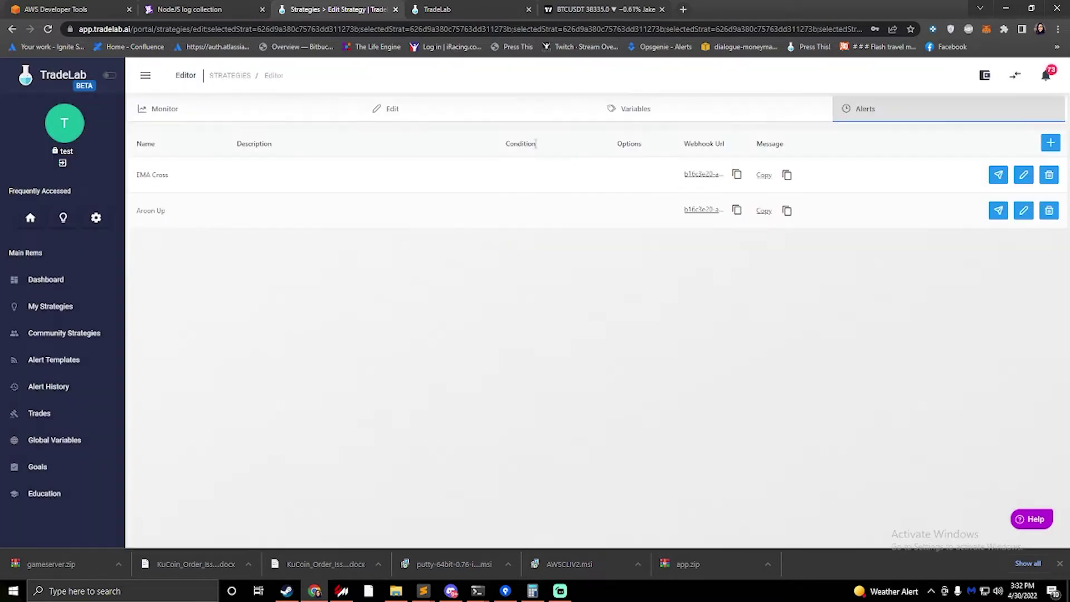
{"action": "left_click", "coordinate": [602, 9]}
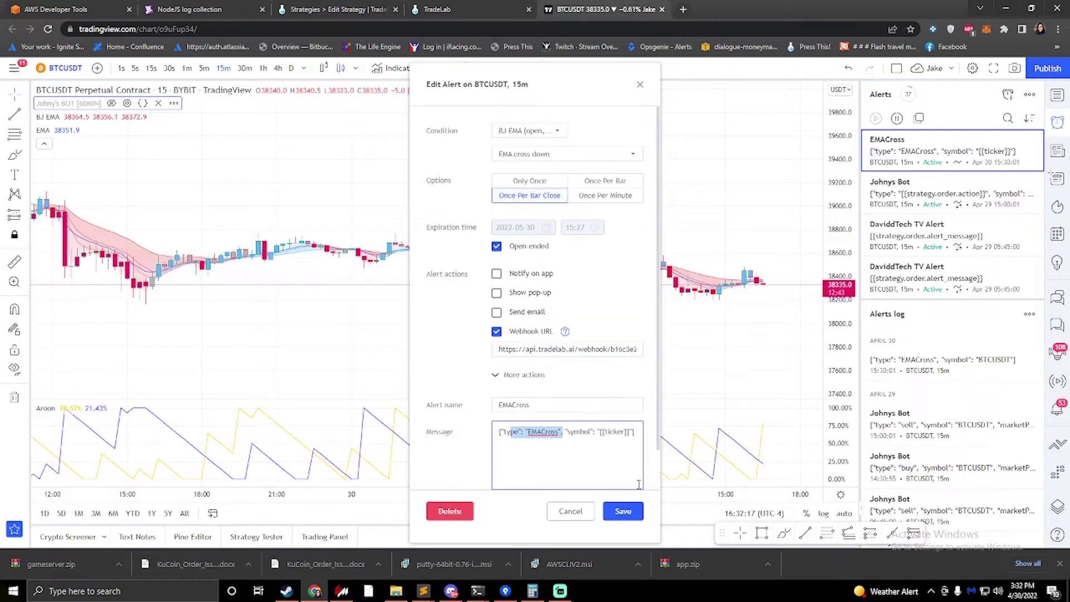
{"action": "left_click", "coordinate": [623, 511]}
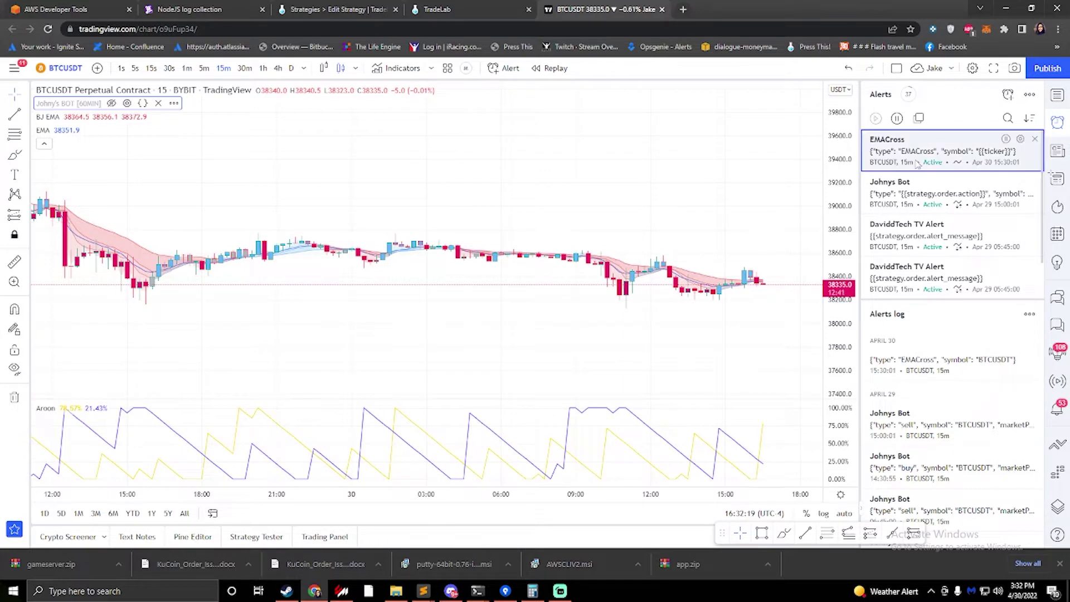
{"action": "scroll", "coordinate": [917, 164], "scroll_direction": "down", "scroll_amount": 1}
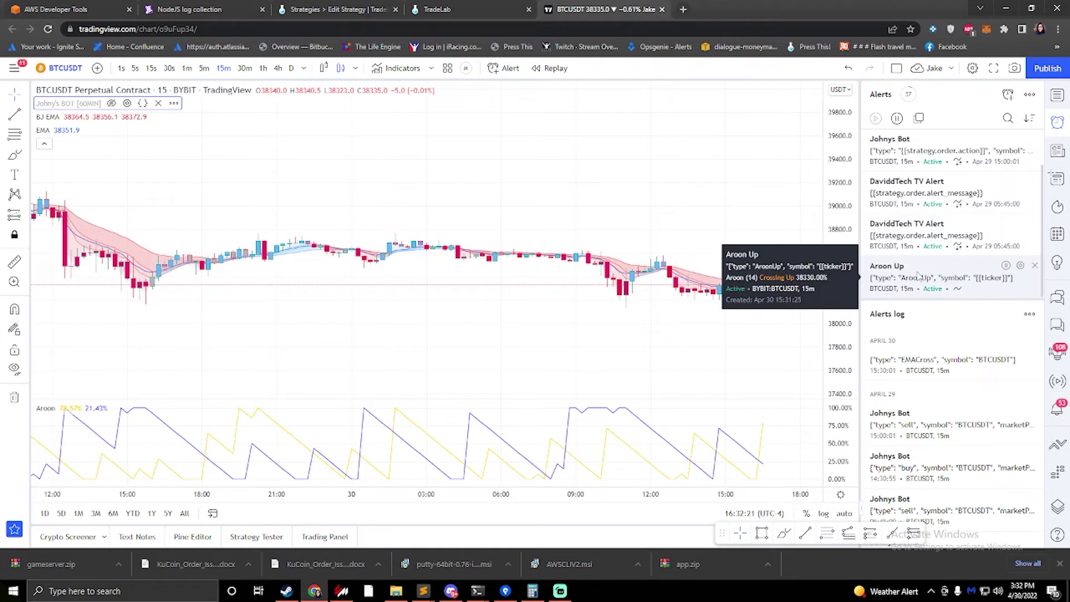
Switch to TradeLab and examine the strategy's variables and the existing entry rule's name and type condition
{"action": "left_click", "coordinate": [312, 9]}
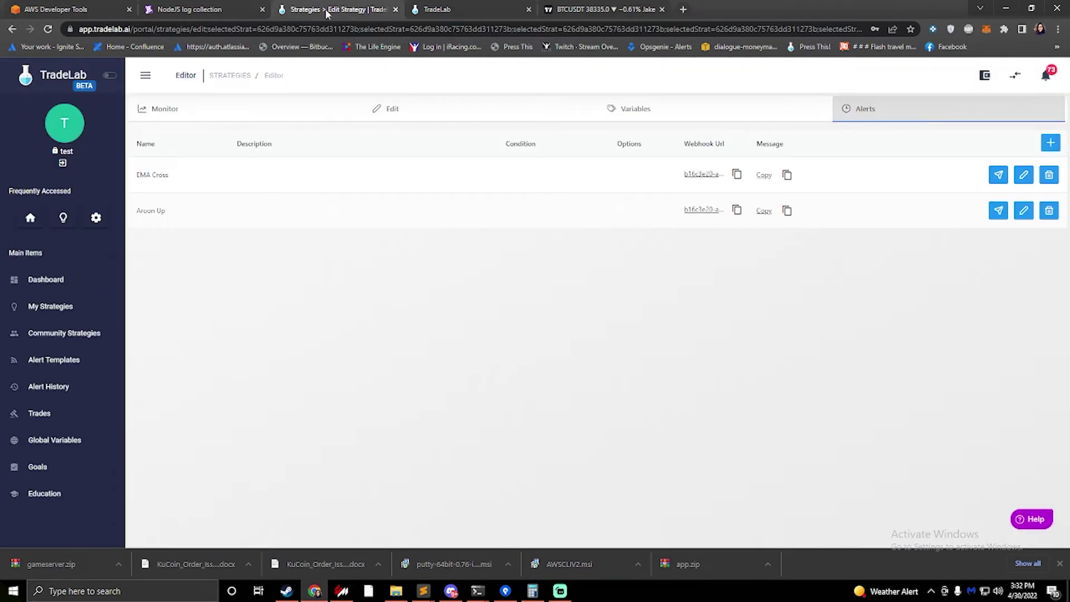
{"action": "left_click", "coordinate": [654, 116]}
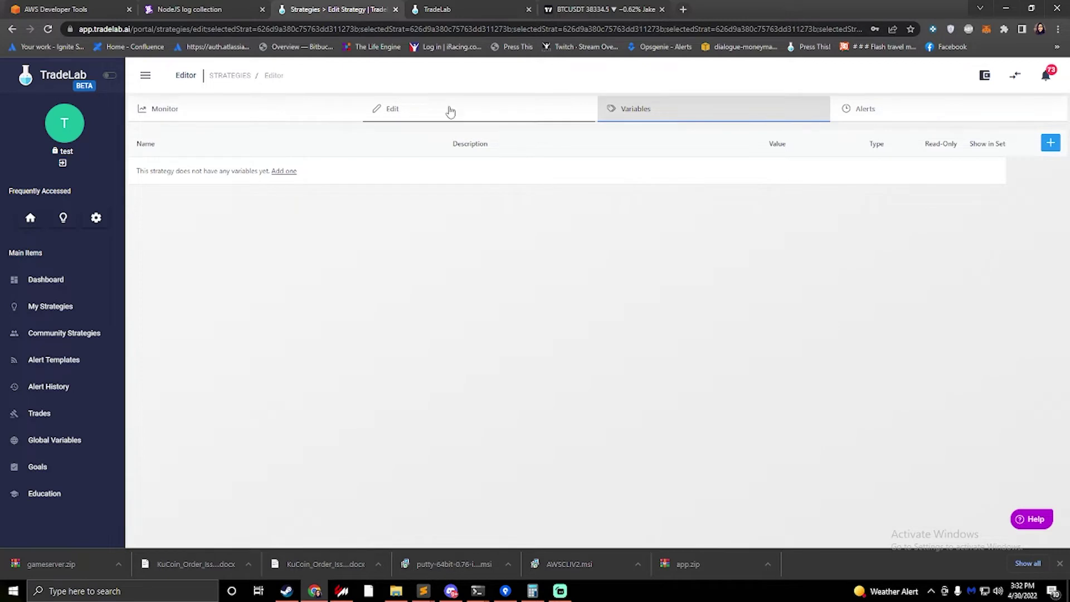
{"action": "left_click", "coordinate": [519, 115]}
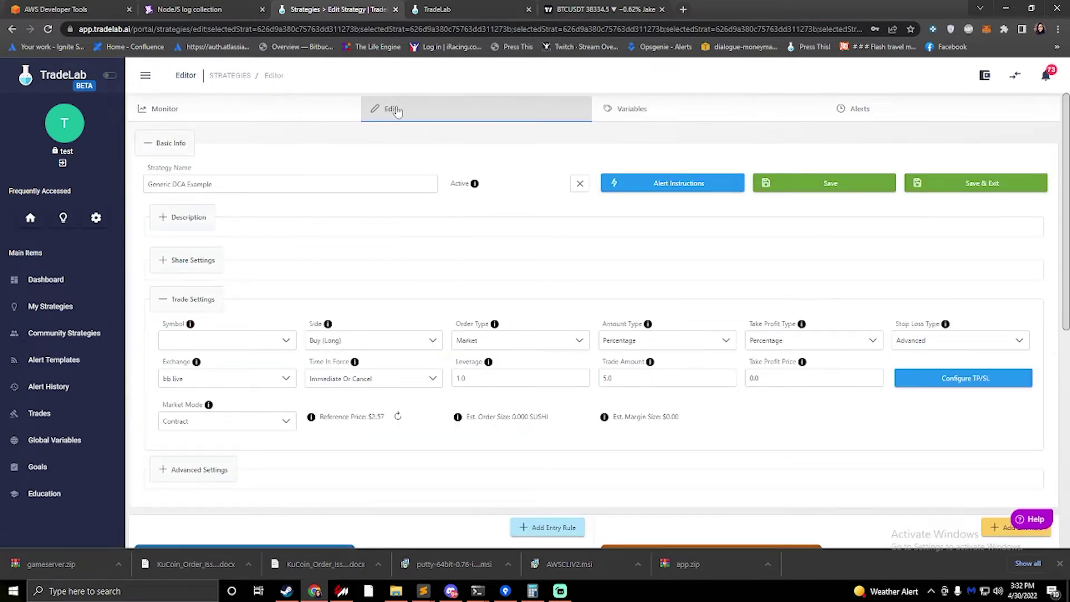
{"action": "scroll", "coordinate": [388, 246], "scroll_direction": "down", "scroll_amount": 5}
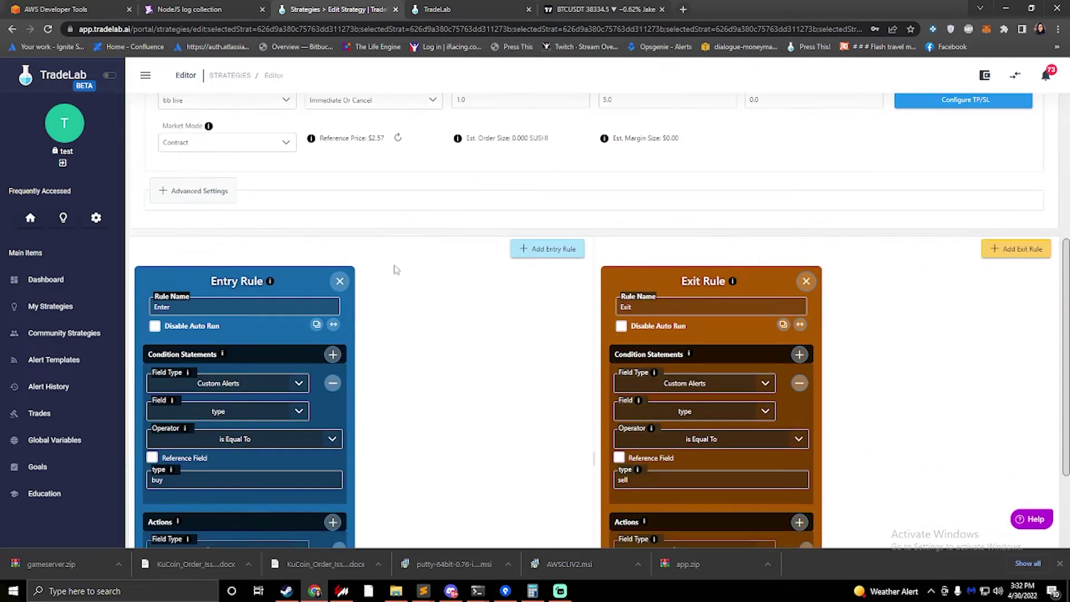
{"action": "scroll", "coordinate": [400, 269], "scroll_direction": "down", "scroll_amount": 3}
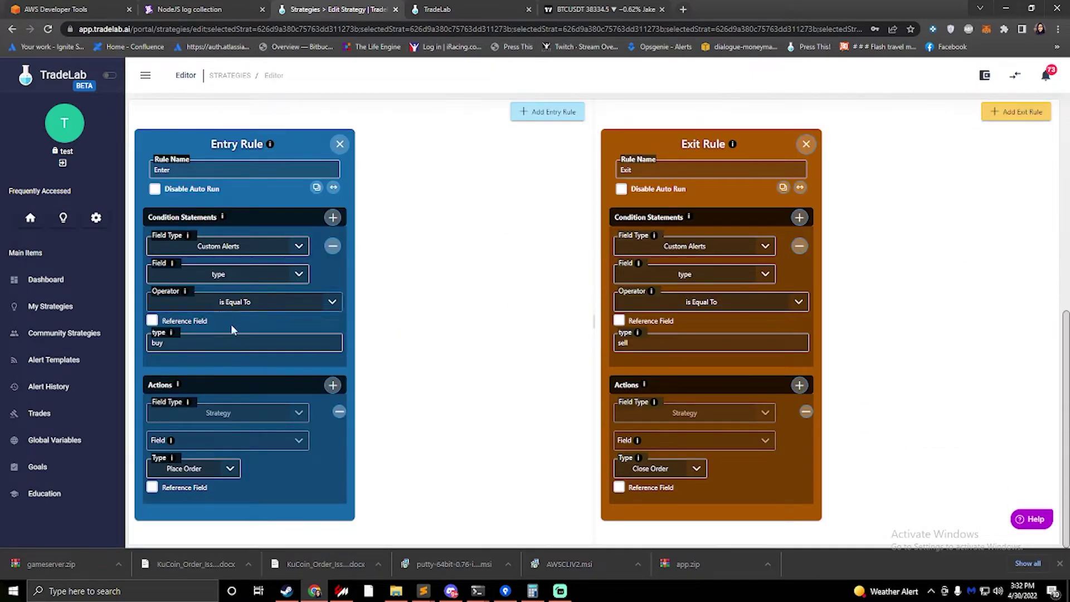
{"action": "left_click", "coordinate": [192, 339]}
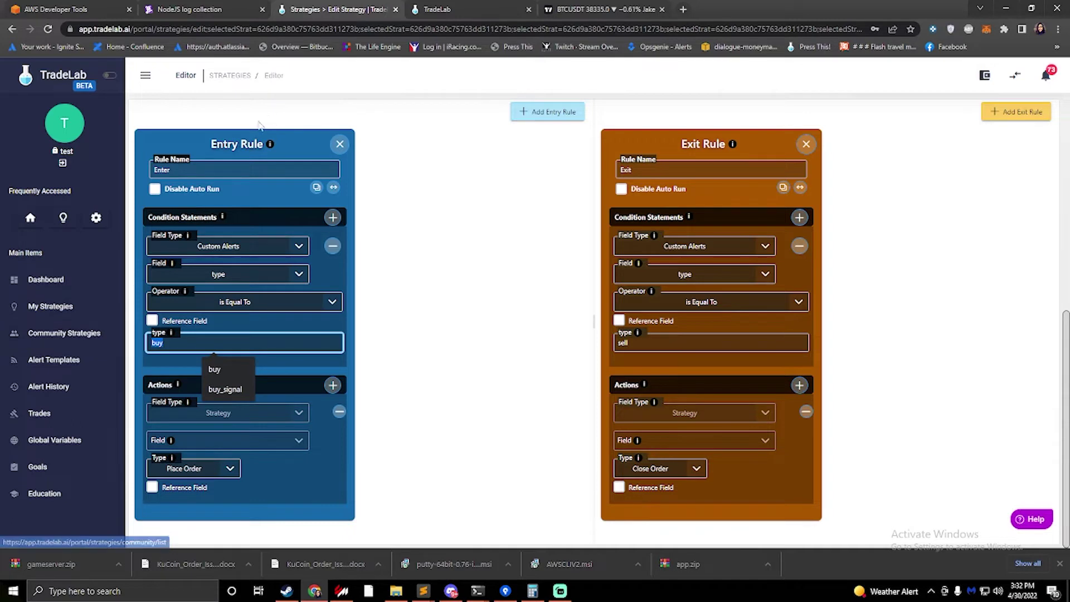
{"action": "left_click", "coordinate": [201, 168]}
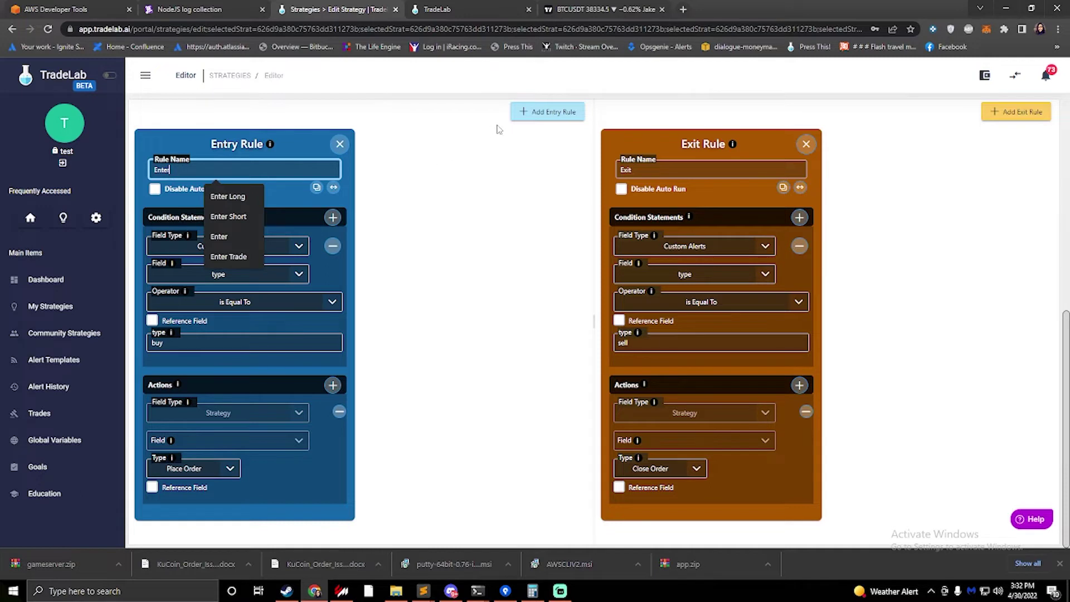
Add a second entry rule named EMA Cross with a condition that the Custom Alerts field type is Equal To EMACross
{"action": "left_click", "coordinate": [539, 116]}
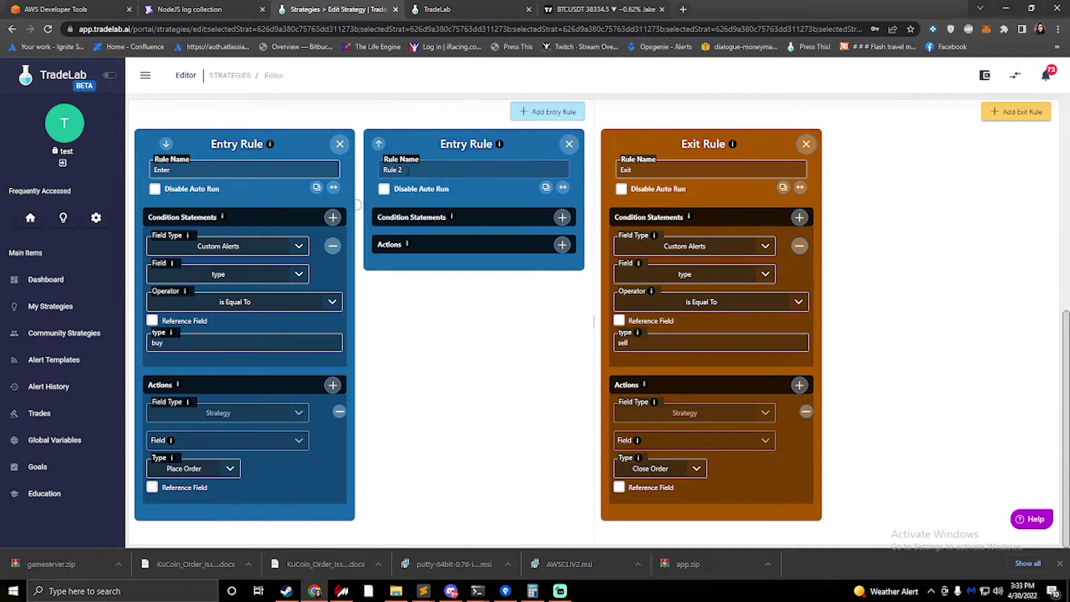
{"action": "key", "text": "Tab"}
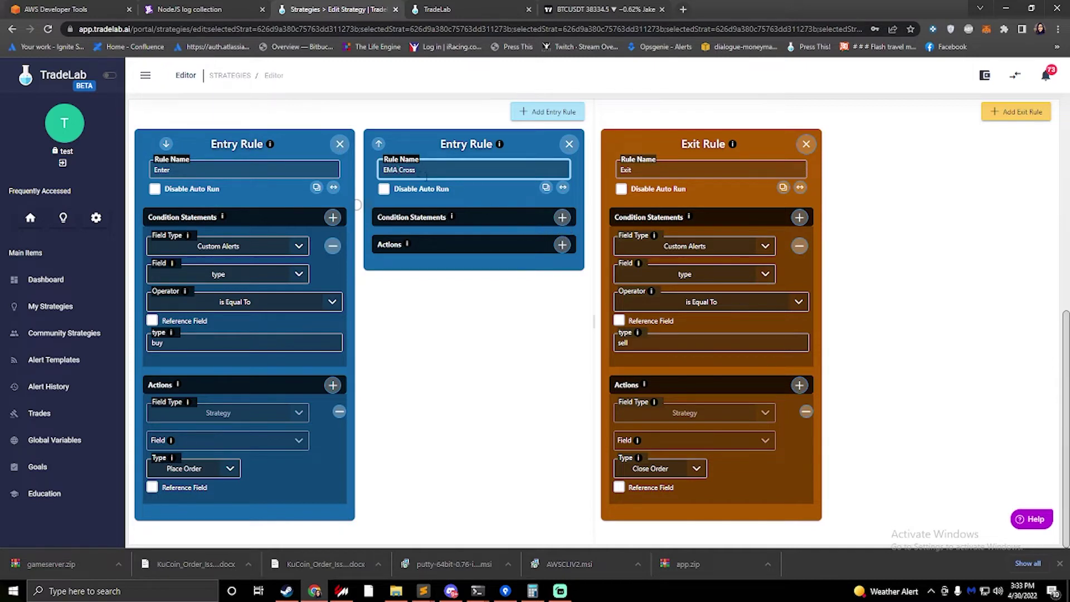
{"action": "left_click", "coordinate": [562, 218]}
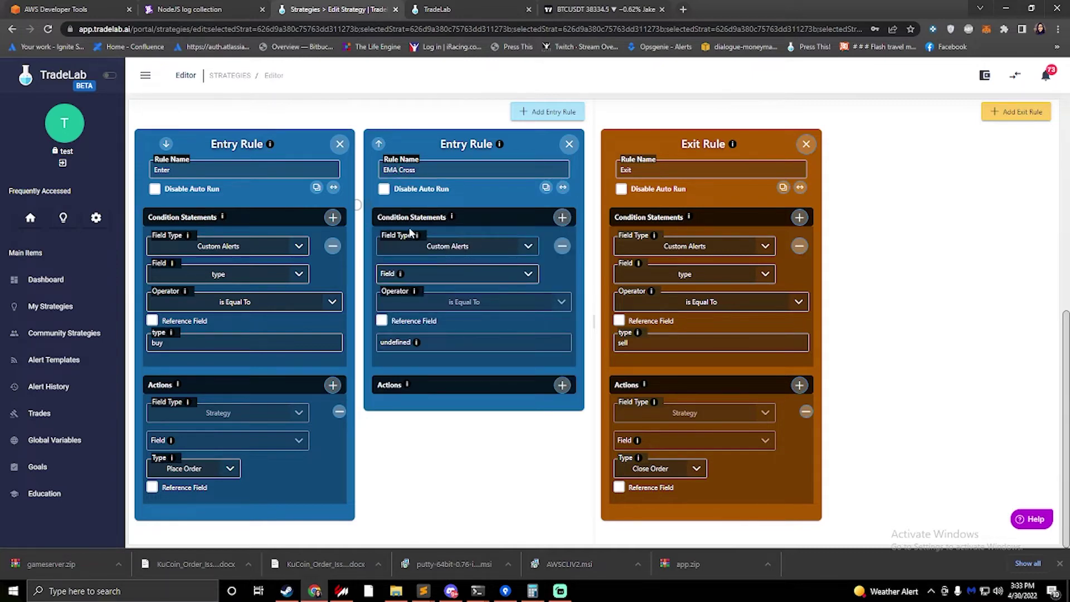
{"action": "left_click", "coordinate": [489, 276]}
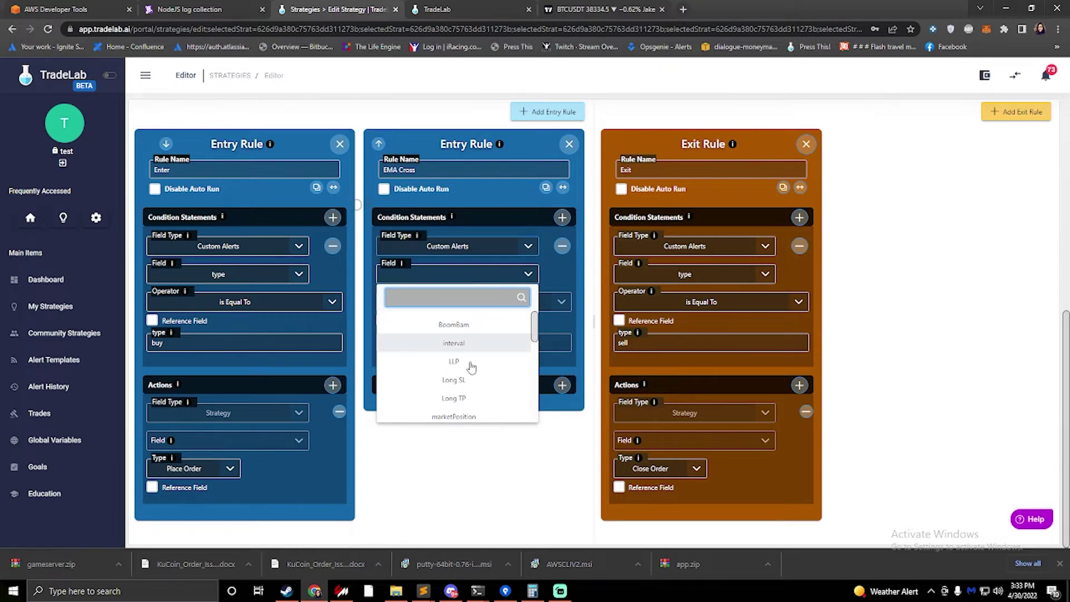
{"action": "scroll", "coordinate": [484, 370], "scroll_direction": "down", "scroll_amount": 6}
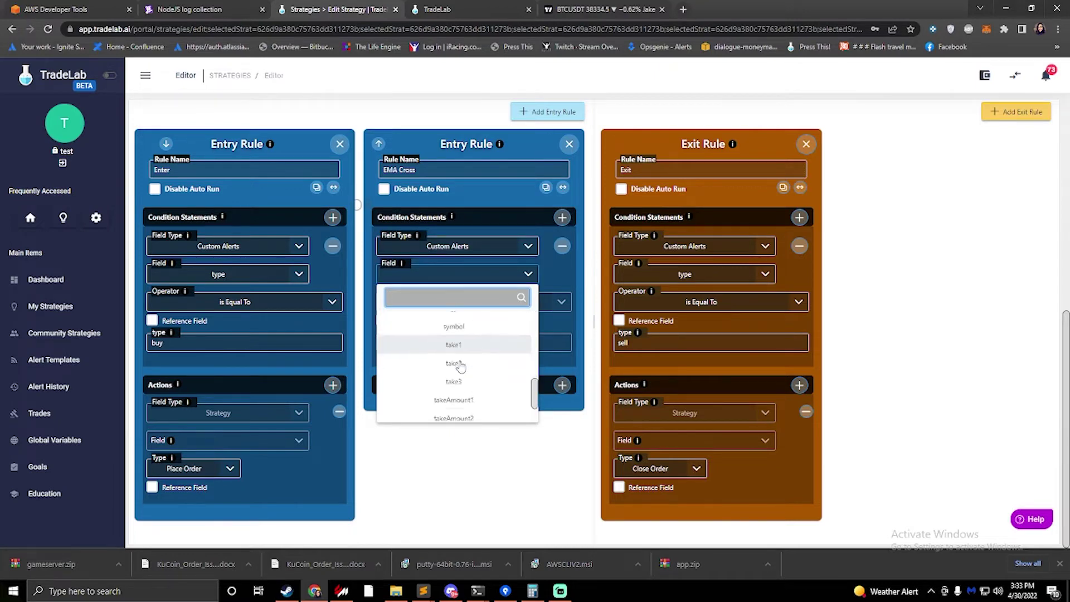
{"action": "left_click", "coordinate": [454, 410]}
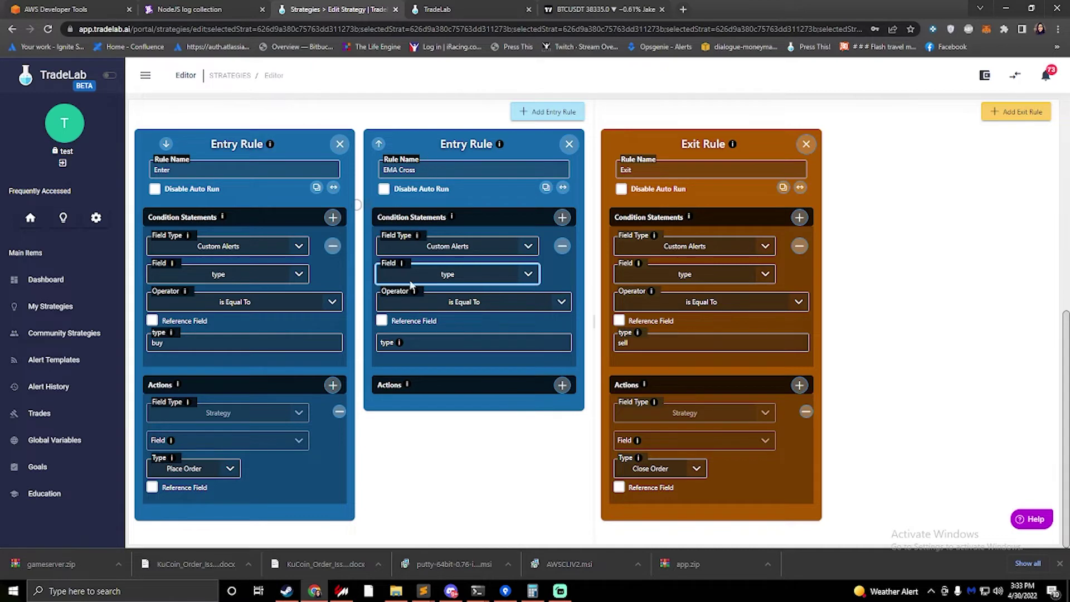
{"action": "left_click", "coordinate": [418, 343]}
{"action": "left_click", "coordinate": [423, 342]}
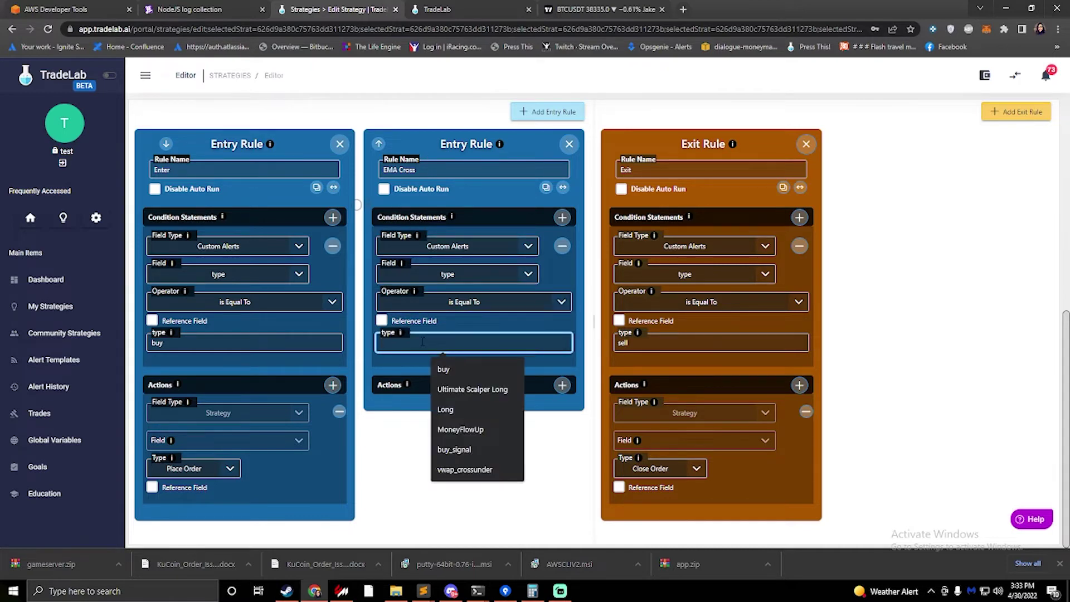
{"action": "type", "text": "EMACross"}
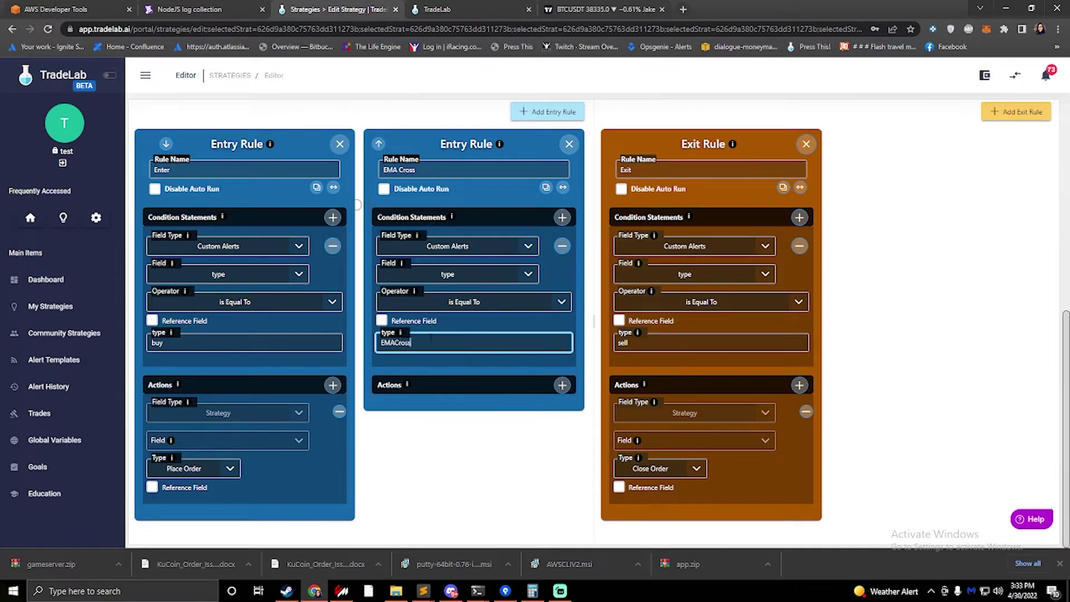
{"action": "left_click_drag", "start_coordinate": [420, 343], "coordinate": [350, 346]}
Add an empty action to the EMA Cross entry rule and look over its available action types
{"action": "left_click", "coordinate": [562, 385]}
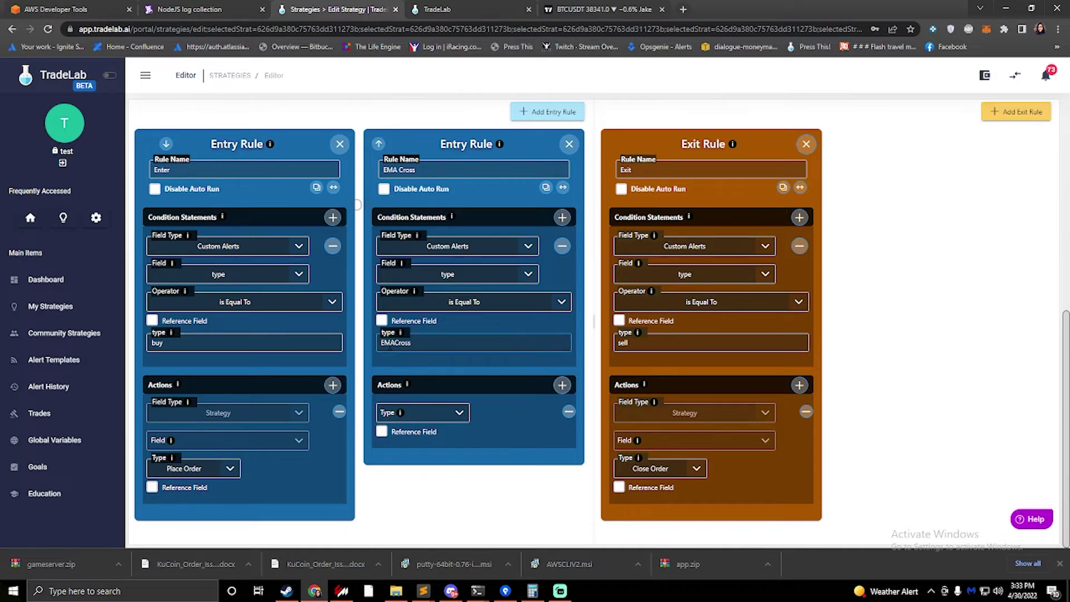
{"action": "left_click", "coordinate": [446, 413]}
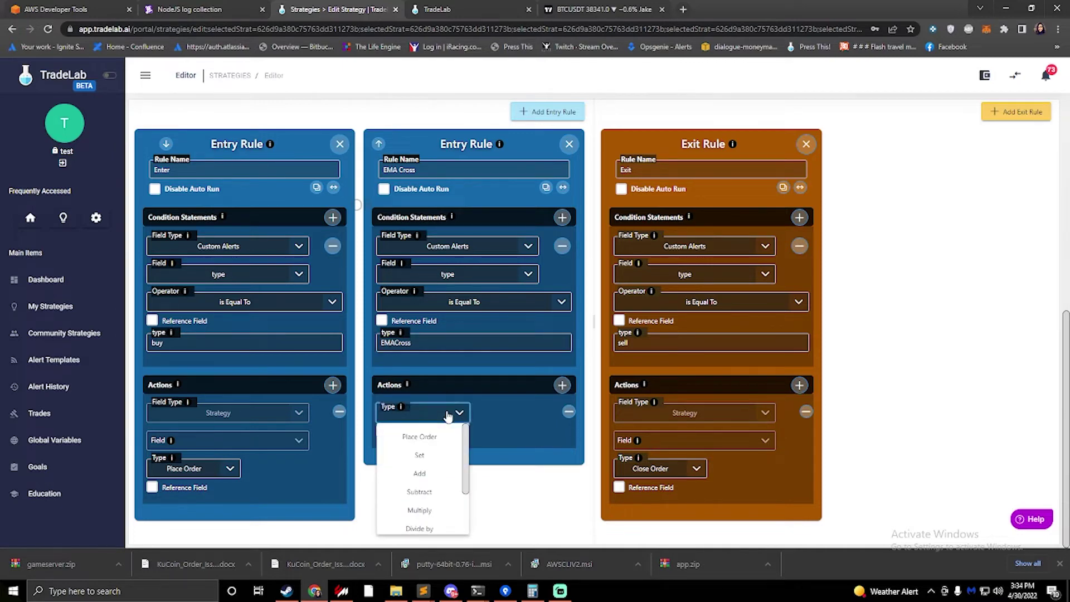
{"action": "left_click", "coordinate": [483, 420]}
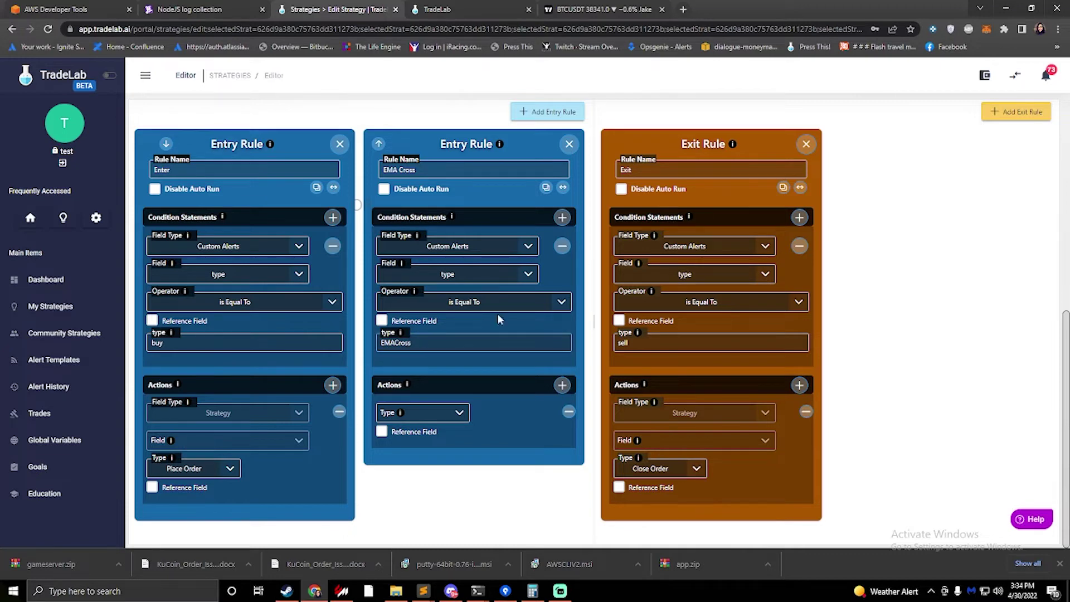
Add a strategy variable named EMACross of type True/False, set its value to false and save it
{"action": "scroll", "coordinate": [497, 310], "scroll_direction": "up", "scroll_amount": 8}
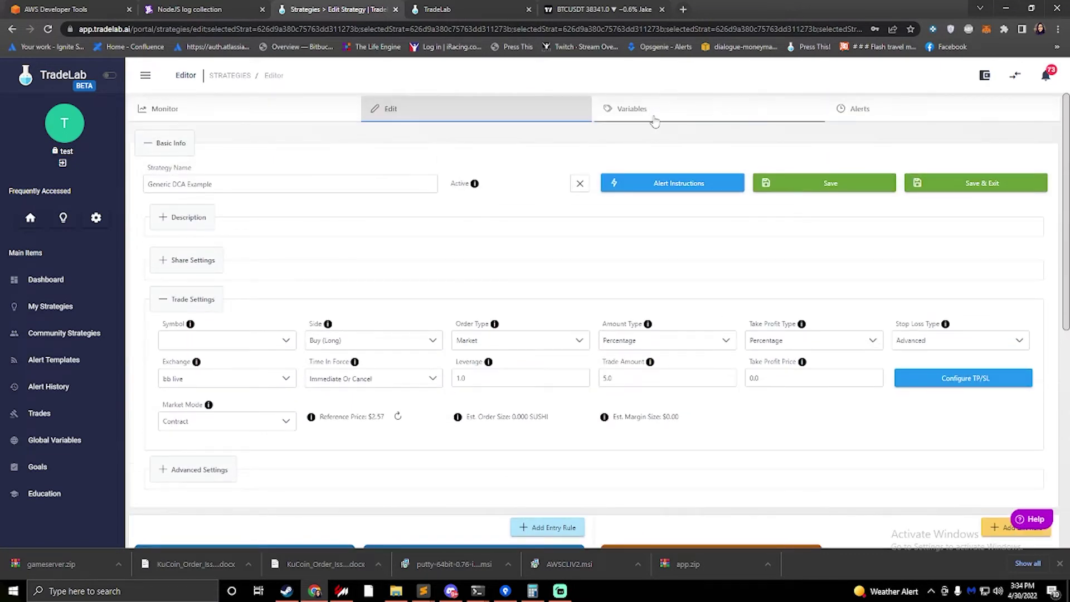
{"action": "left_click", "coordinate": [750, 112]}
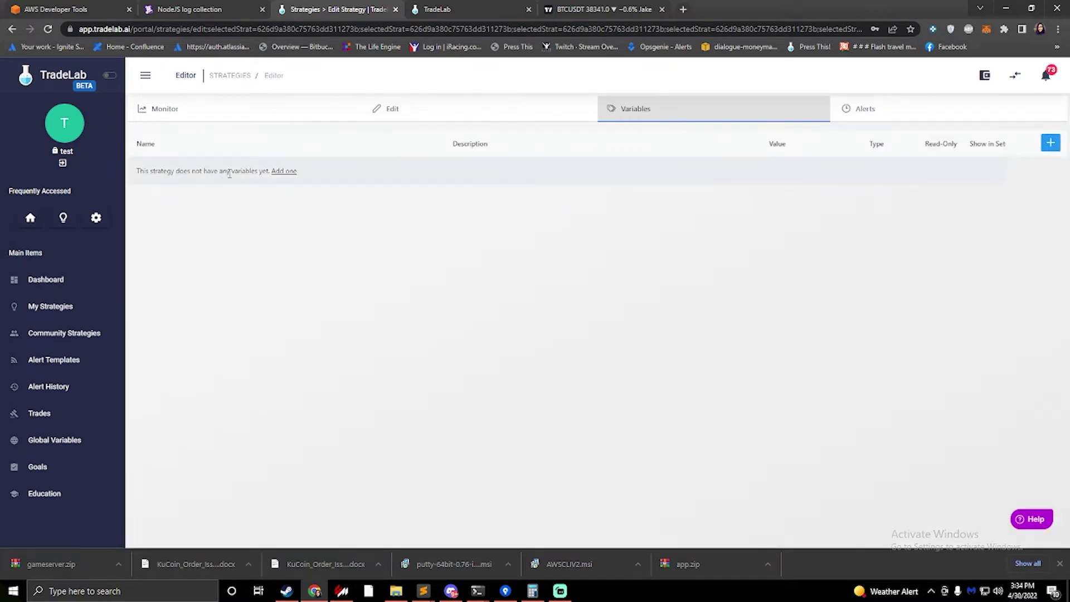
{"action": "left_click", "coordinate": [1051, 143]}
{"action": "left_click", "coordinate": [310, 180]}
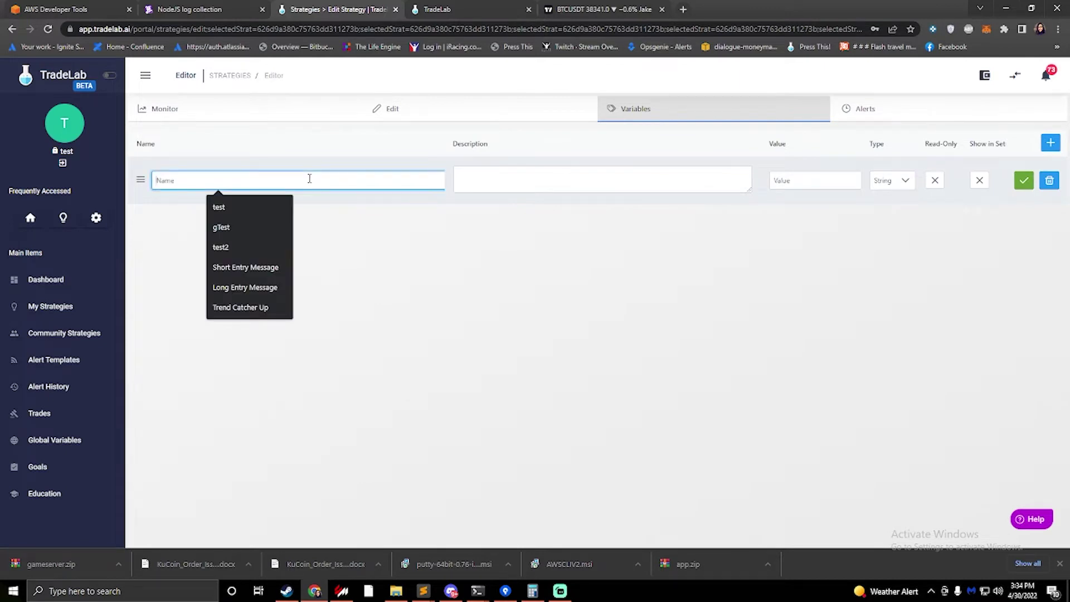
{"action": "type", "text": "EMACross"}
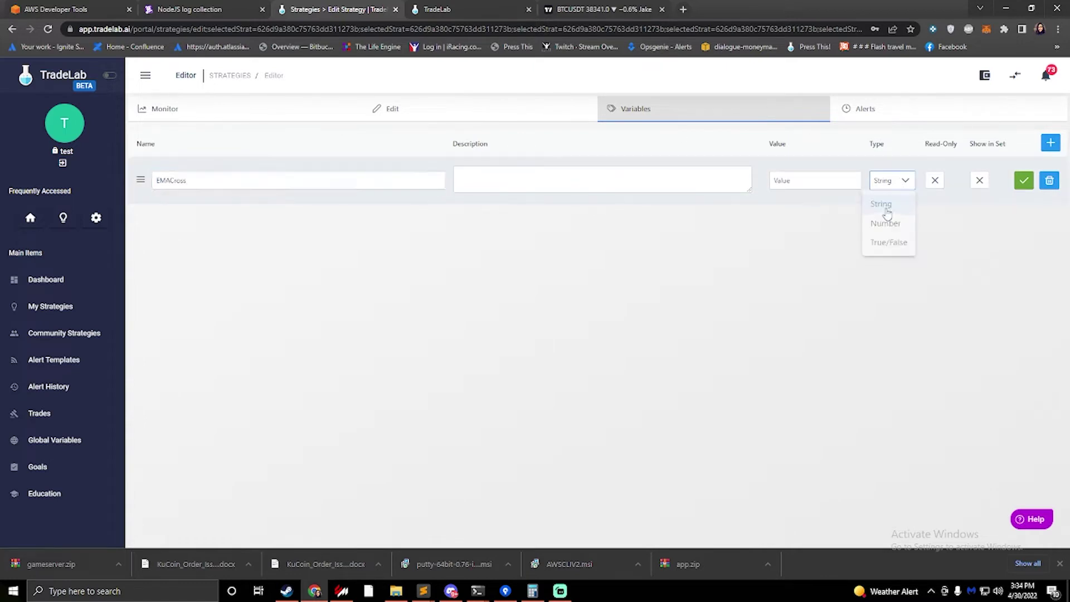
{"action": "left_click", "coordinate": [892, 180]}
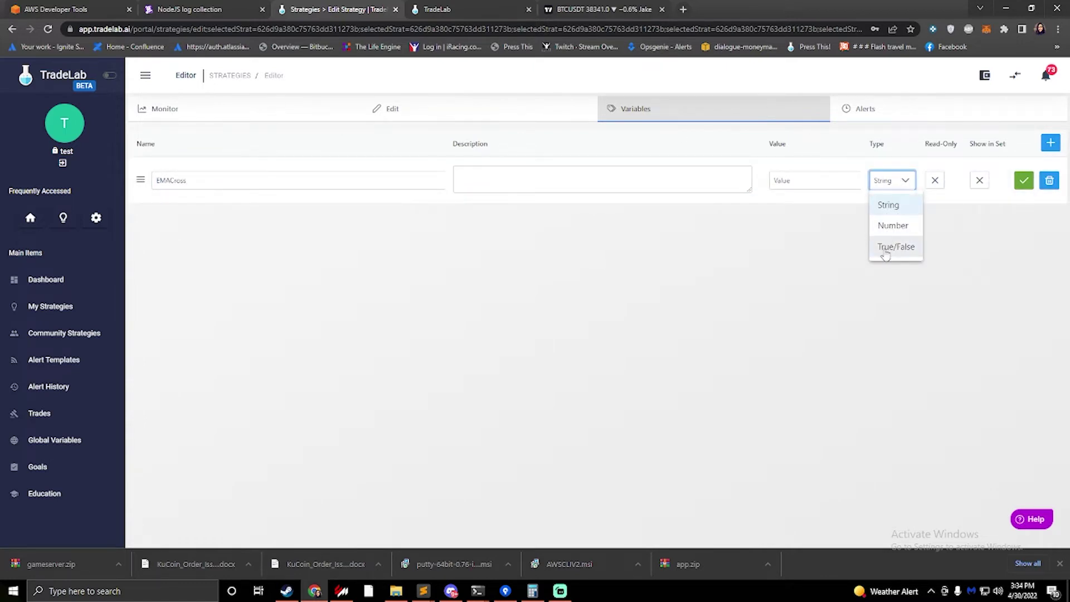
{"action": "left_click", "coordinate": [892, 247]}
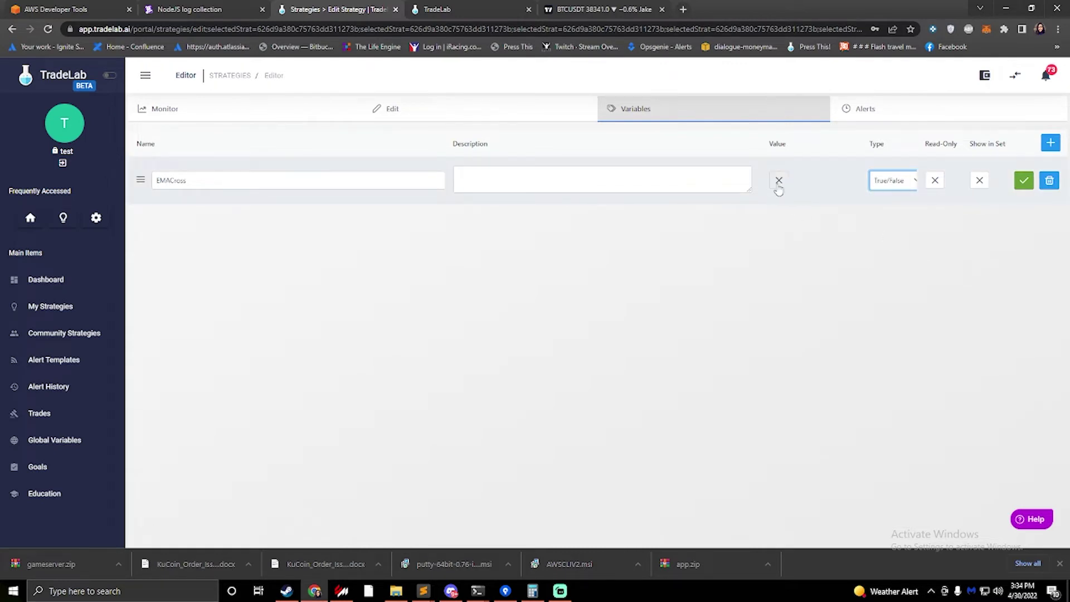
{"action": "left_click", "coordinate": [1024, 186]}
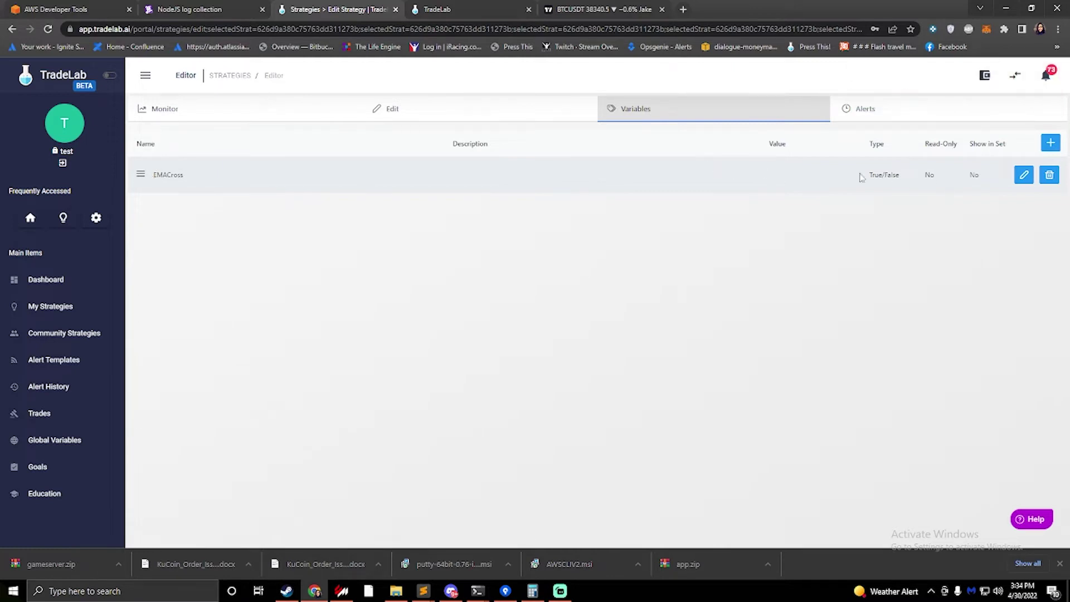
{"action": "left_click", "coordinate": [1025, 176]}
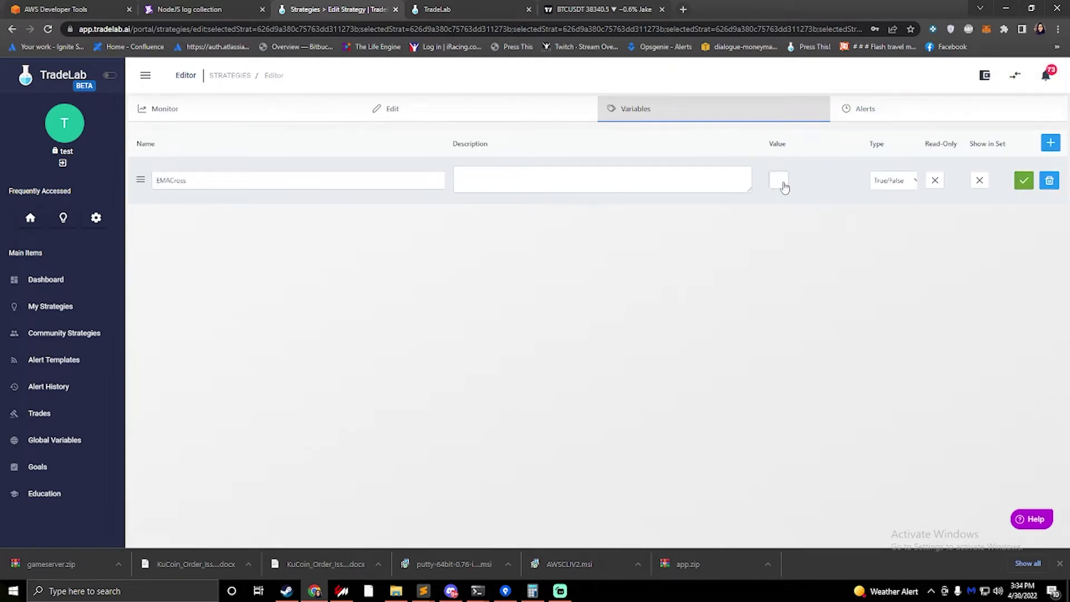
{"action": "left_click", "coordinate": [1024, 180]}
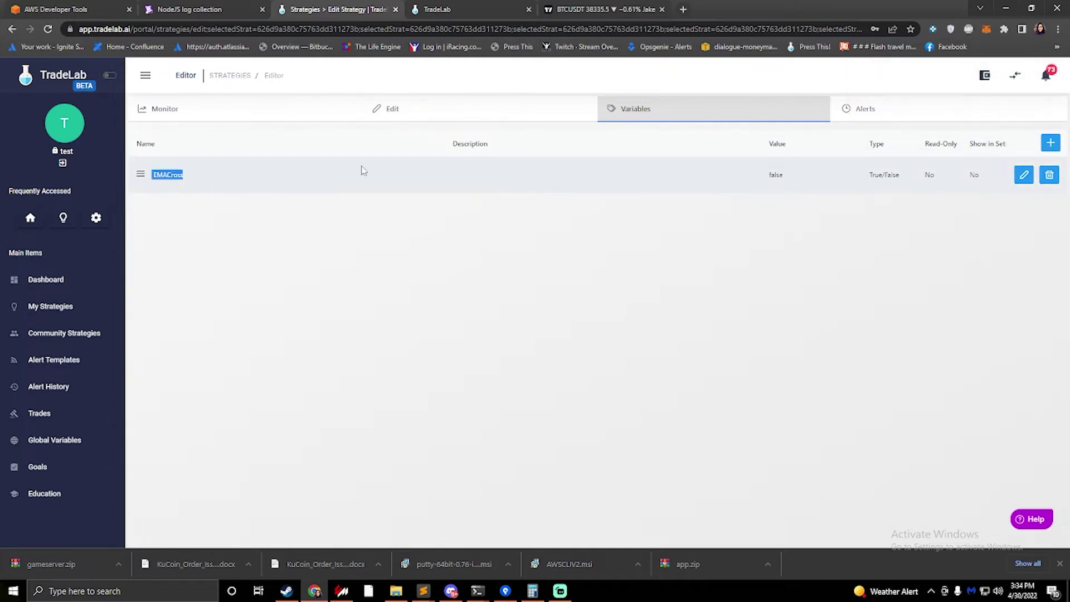
Start a second strategy variable named AroonUp and set its type to True/False
{"action": "left_click", "coordinate": [1051, 143]}
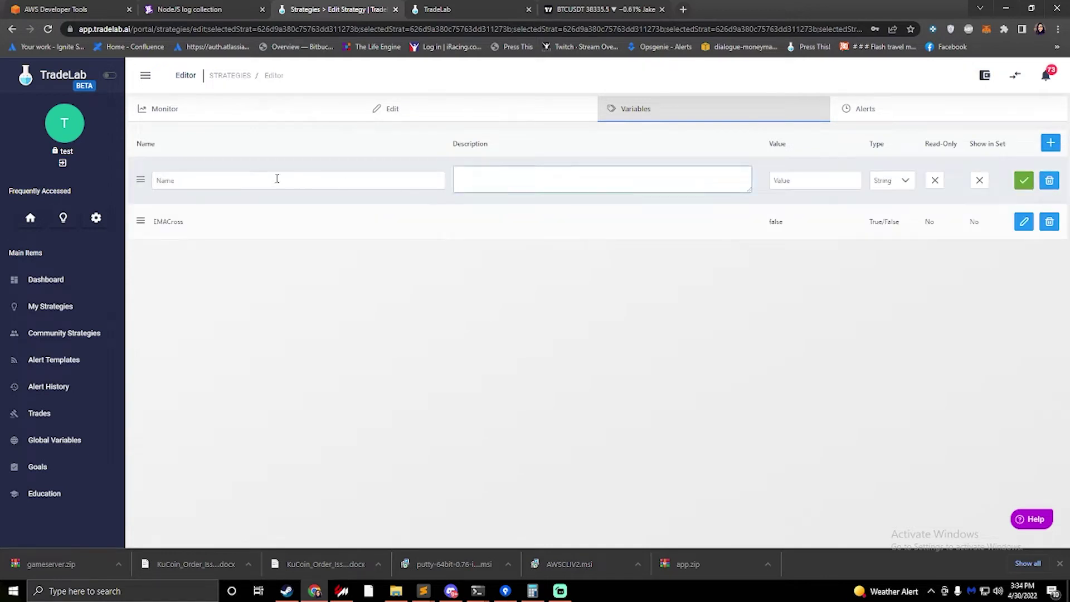
{"action": "left_click", "coordinate": [225, 179]}
{"action": "type", "text": "e"}
{"action": "key", "text": "BackSpace"}
{"action": "type", "text": "Ard"}
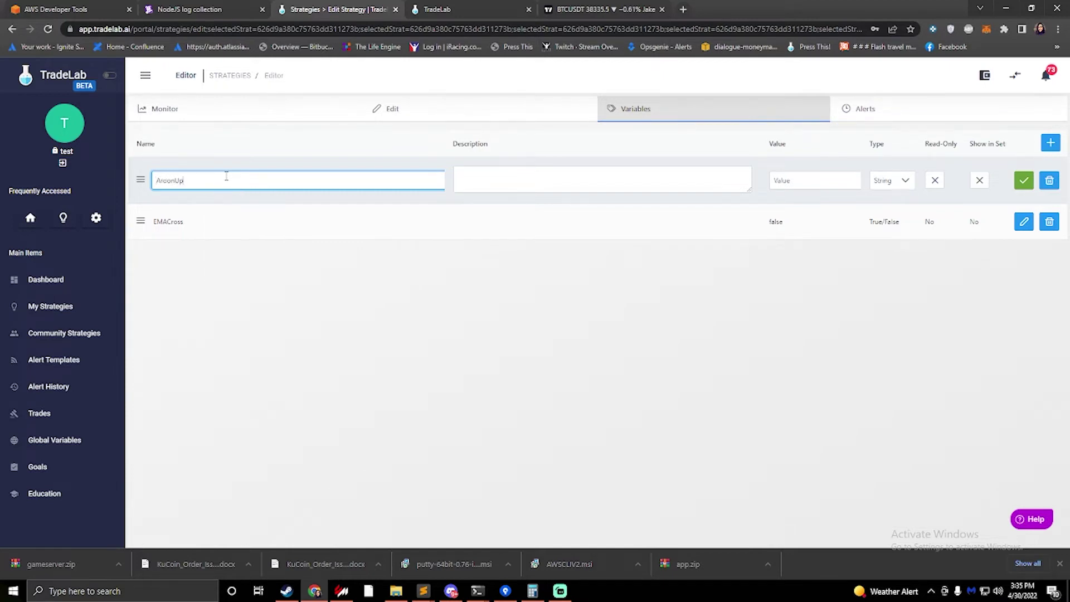
{"action": "left_click", "coordinate": [885, 182]}
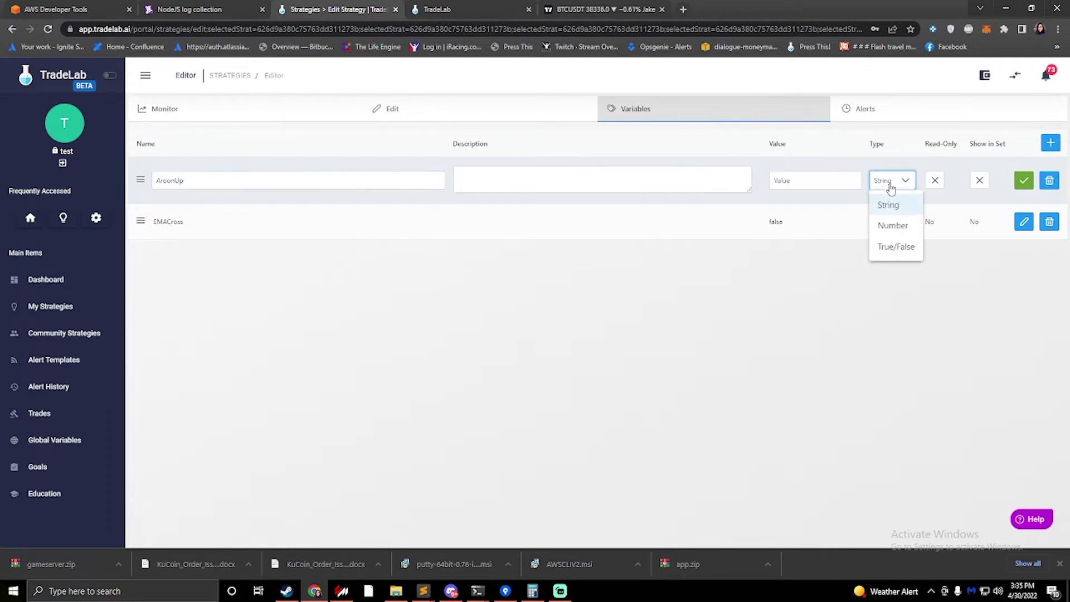
{"action": "left_click", "coordinate": [892, 246]}
{"action": "left_click", "coordinate": [846, 168]}
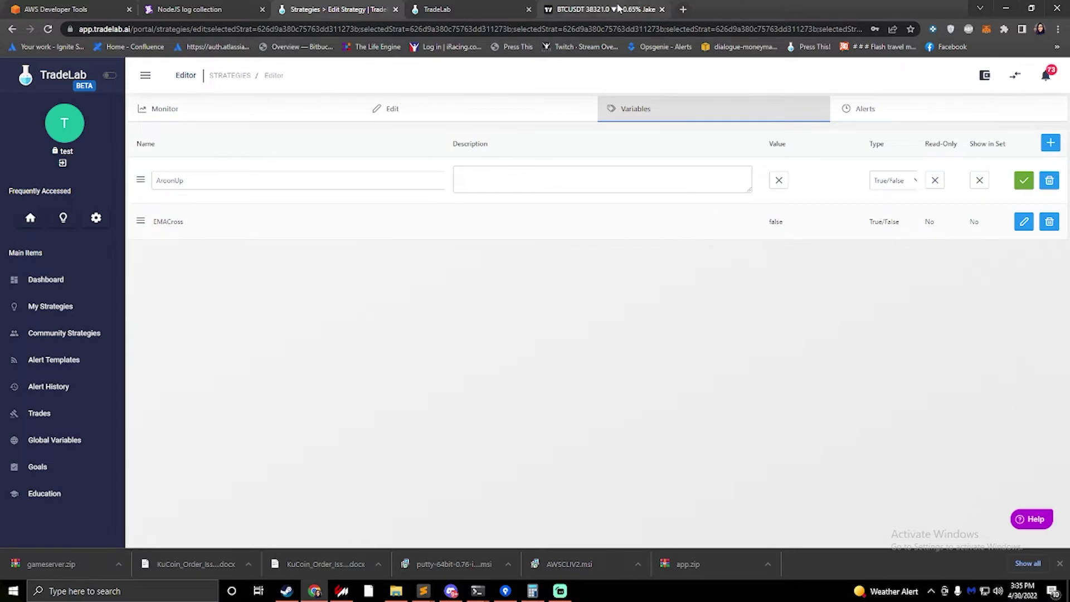
Switch to TradingView, open the Aroon Up alert for editing and set its crossing value to 200
{"action": "left_click", "coordinate": [602, 9]}
{"action": "double_click", "coordinate": [915, 273]}
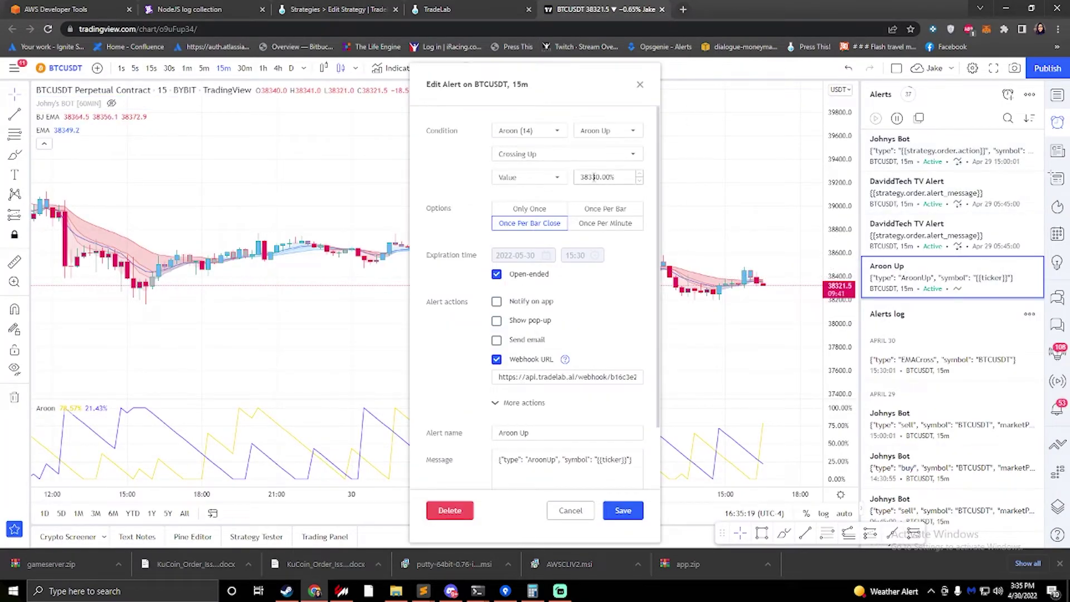
{"action": "left_click_drag", "start_coordinate": [622, 176], "coordinate": [581, 174]}
{"action": "type", "text": "200"}
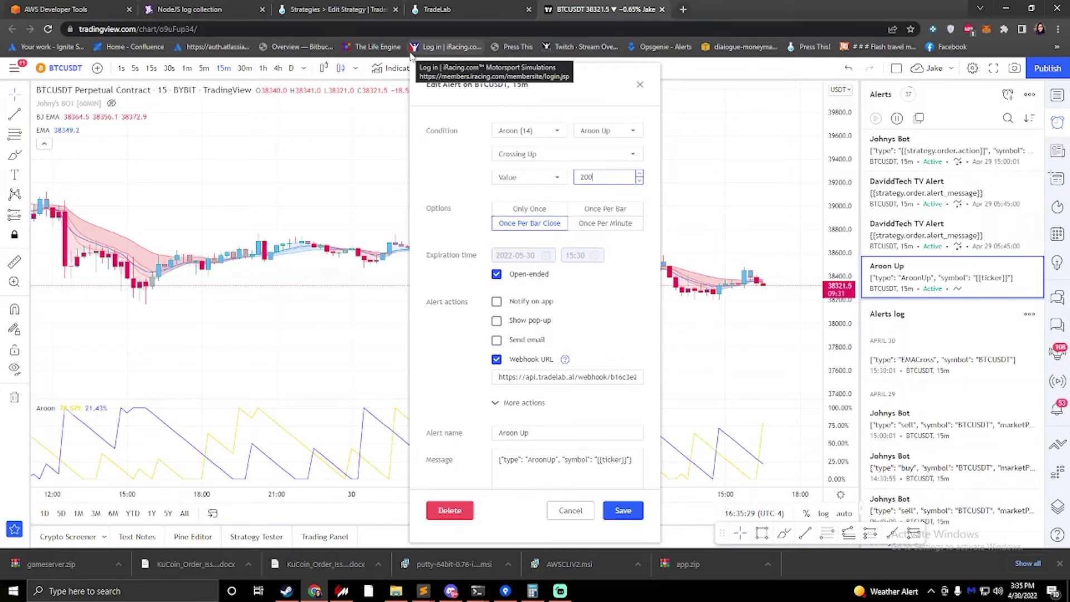
Return to TradeLab after comparing with the Aroon Up alert, check the AroonUp variable's type choices and save the variable
{"action": "left_click", "coordinate": [339, 9]}
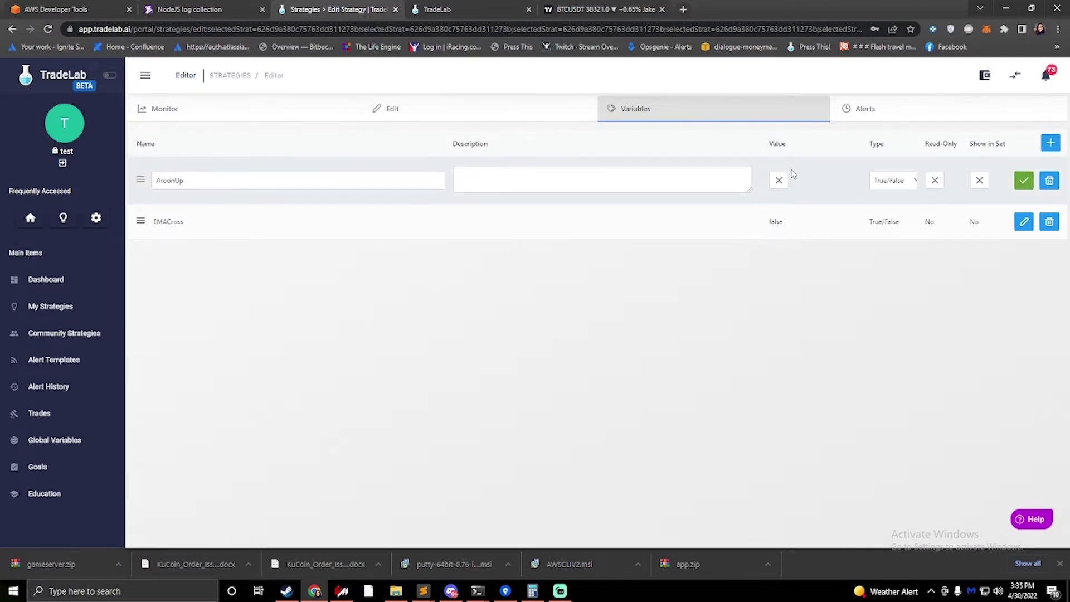
{"action": "left_click", "coordinate": [591, 9]}
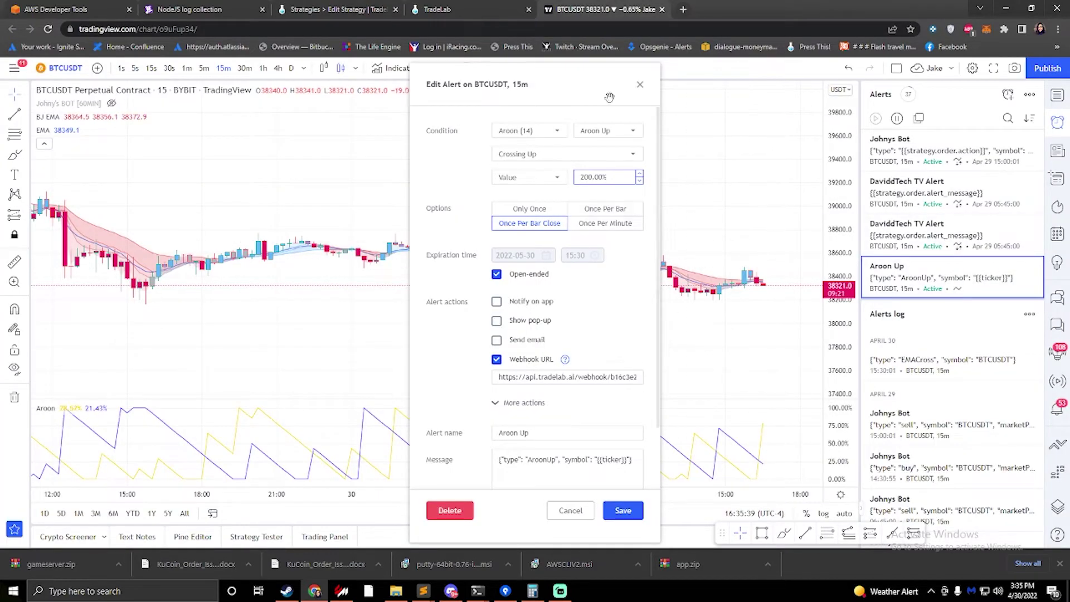
{"action": "left_click", "coordinate": [334, 9]}
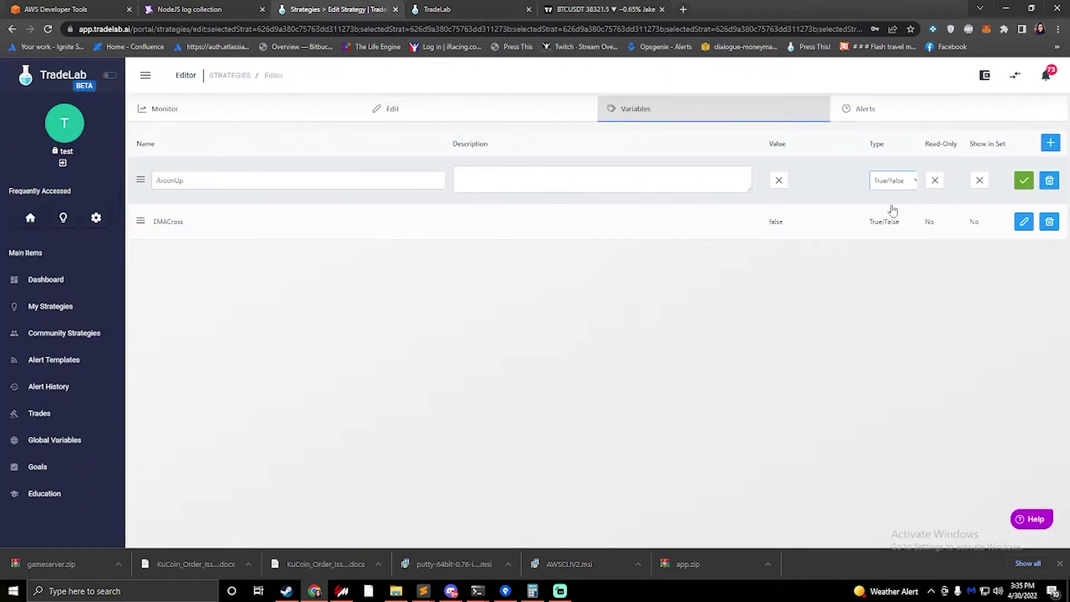
{"action": "left_click", "coordinate": [892, 186]}
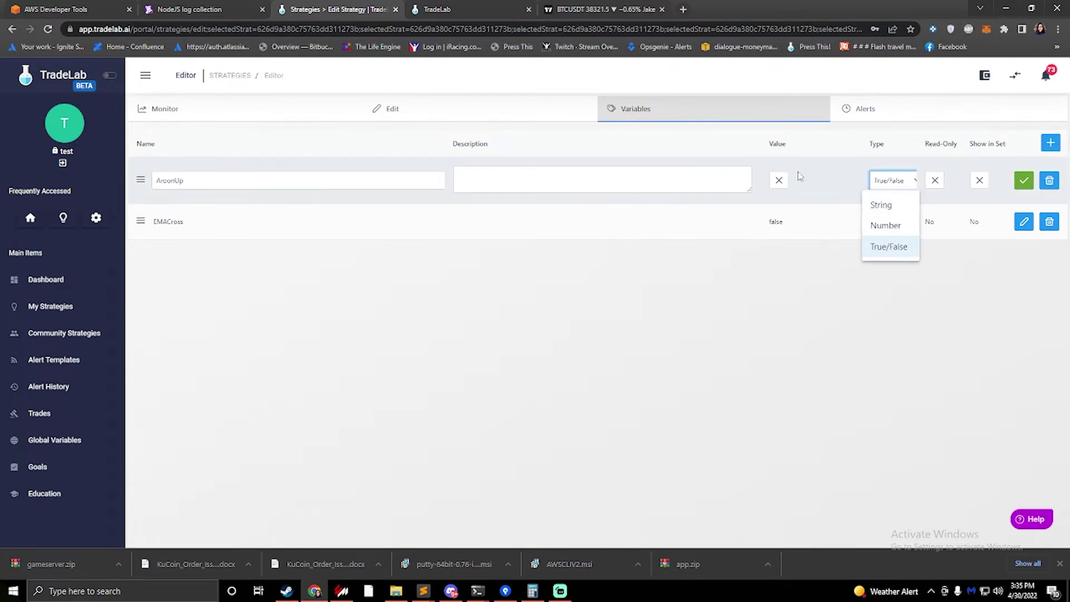
{"action": "left_click", "coordinate": [811, 276]}
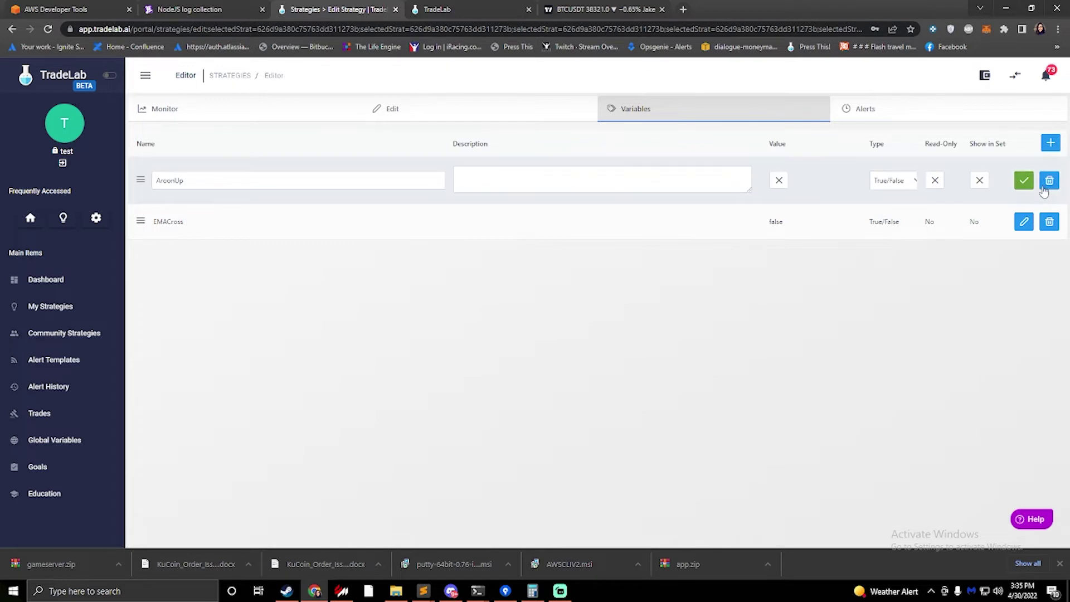
{"action": "key", "text": "Return"}
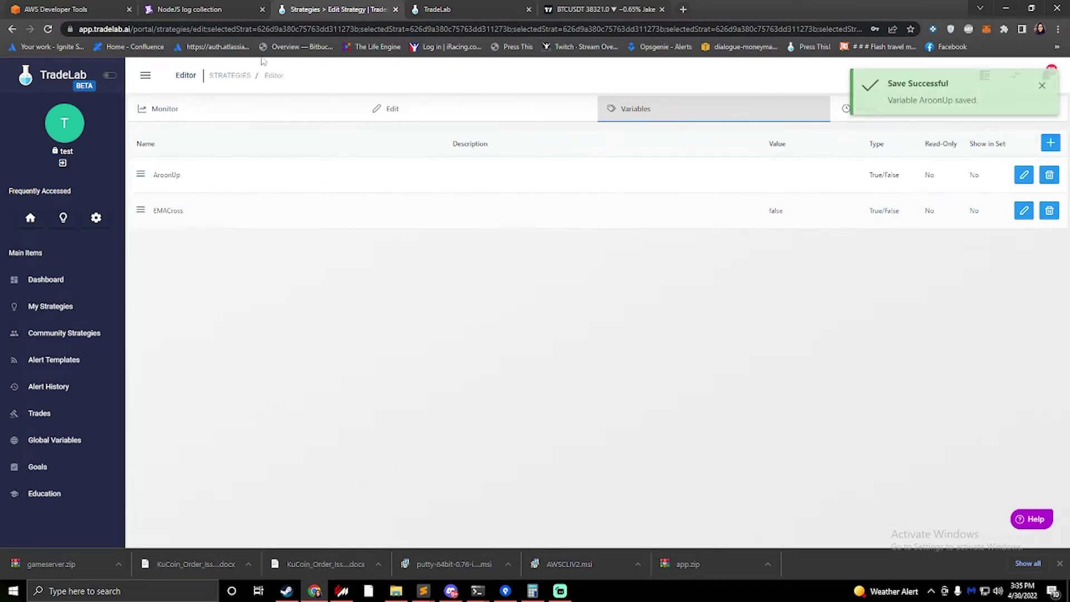
Return to editing the strategy and make the EMA Cross entry rule's action set the strategy variable EMACross to True
{"action": "left_click", "coordinate": [428, 111]}
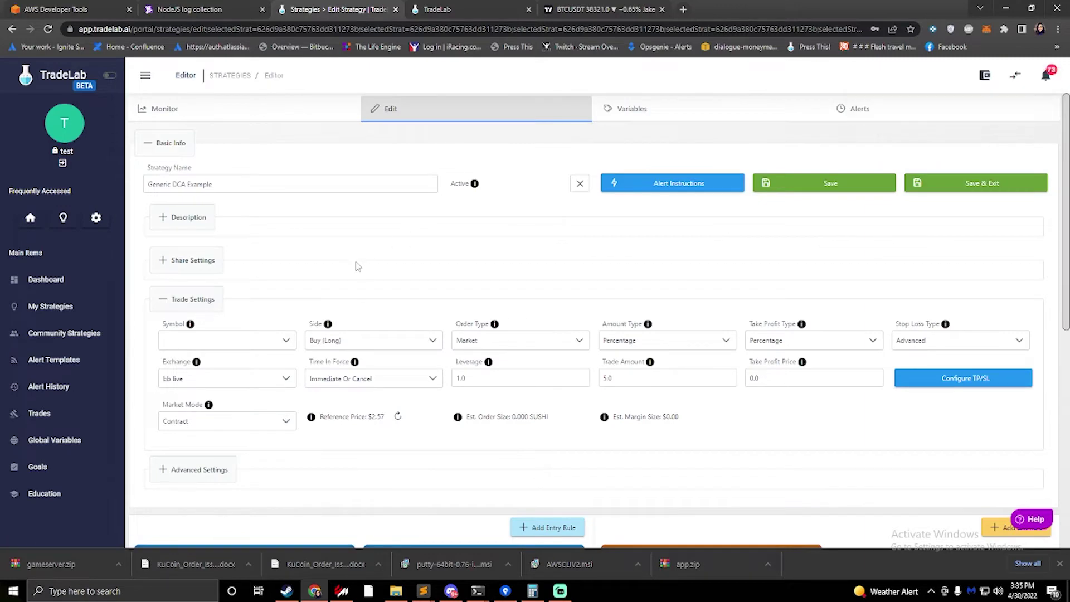
{"action": "scroll", "coordinate": [357, 266], "scroll_direction": "down", "scroll_amount": 7}
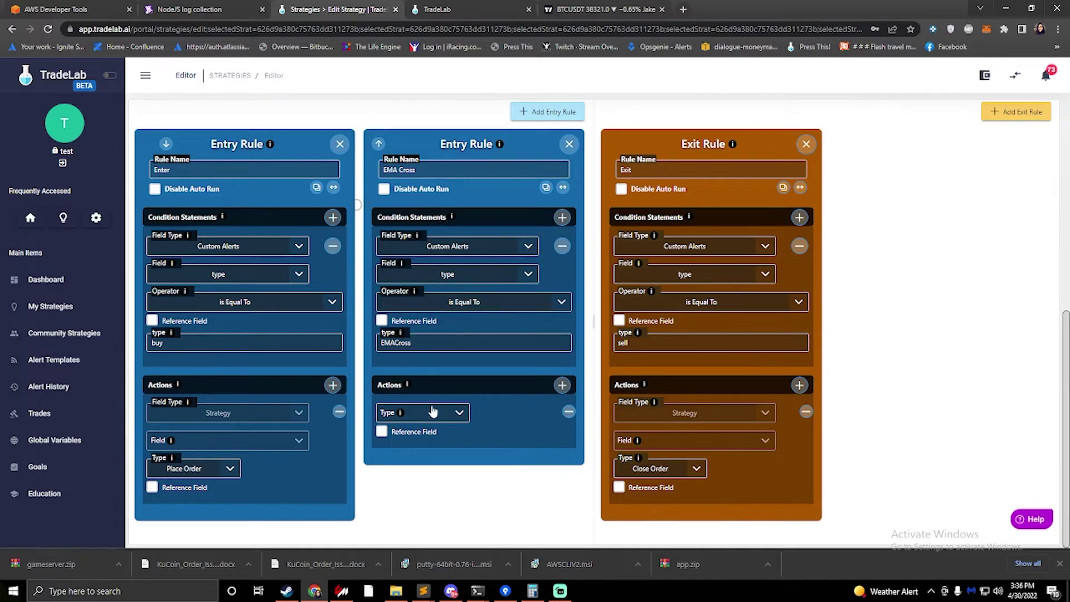
{"action": "left_click", "coordinate": [412, 419]}
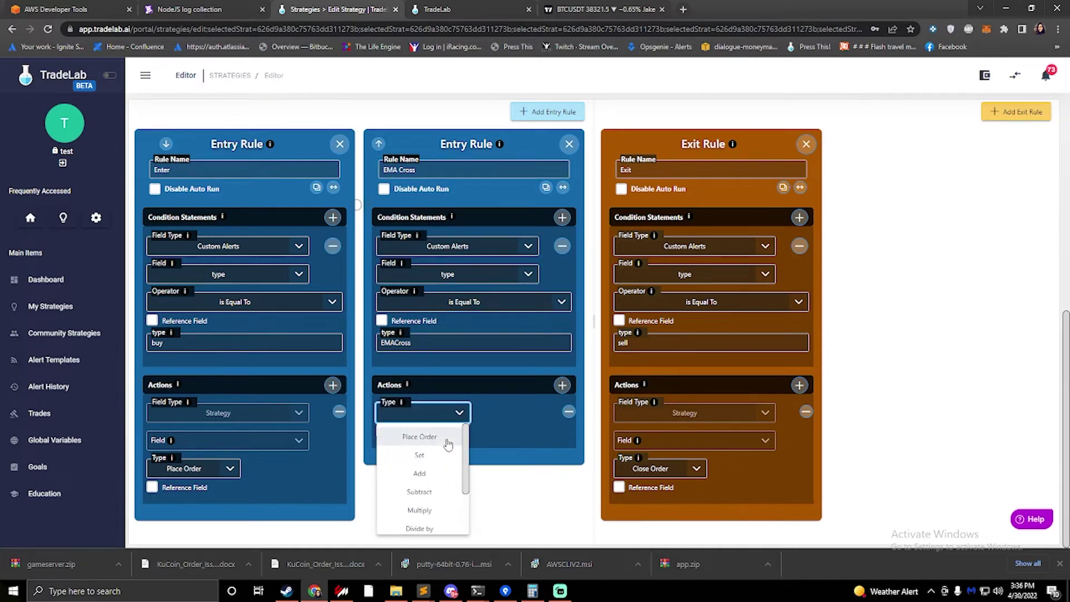
{"action": "left_click", "coordinate": [427, 458]}
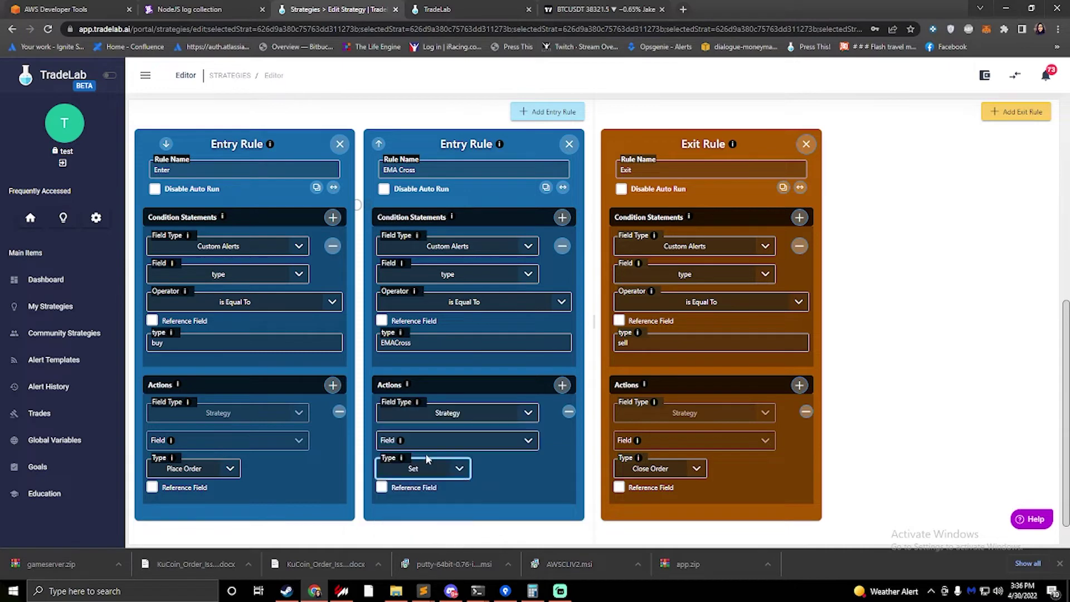
{"action": "left_click", "coordinate": [470, 415]}
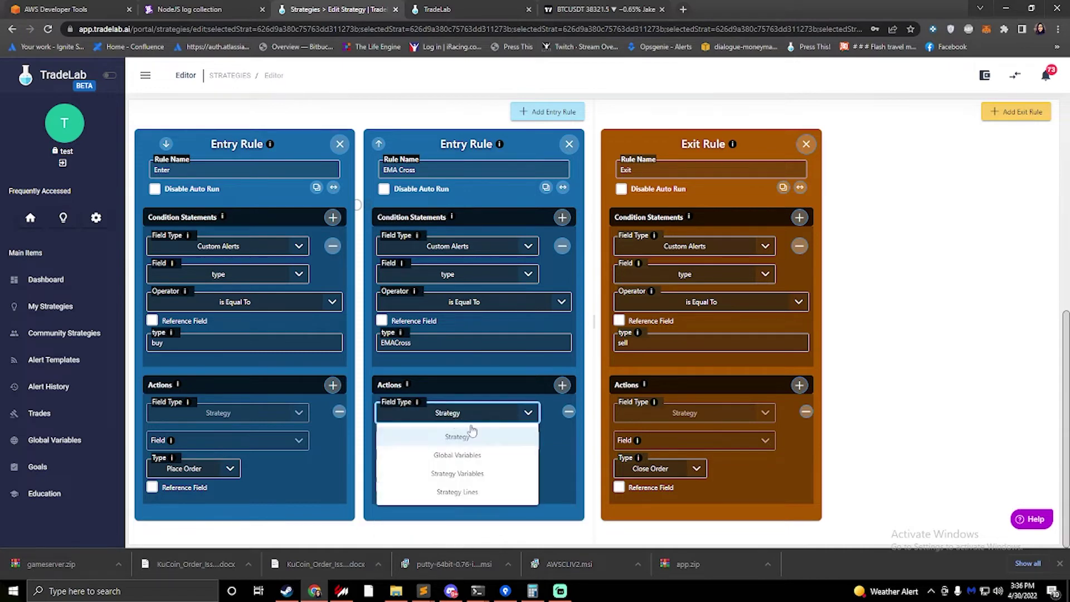
{"action": "left_click", "coordinate": [466, 482]}
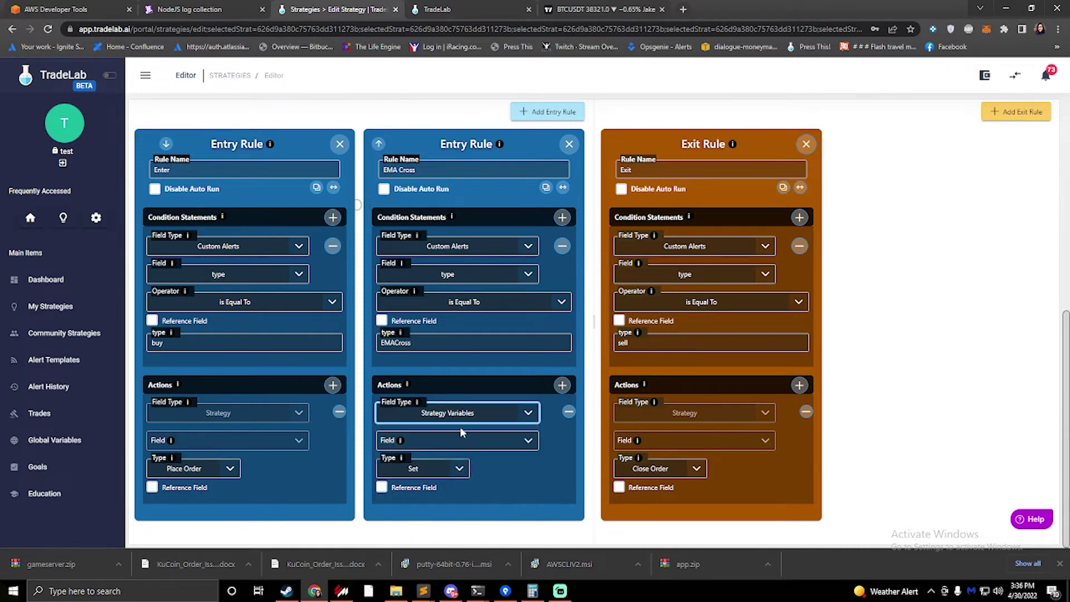
{"action": "left_click", "coordinate": [461, 445]}
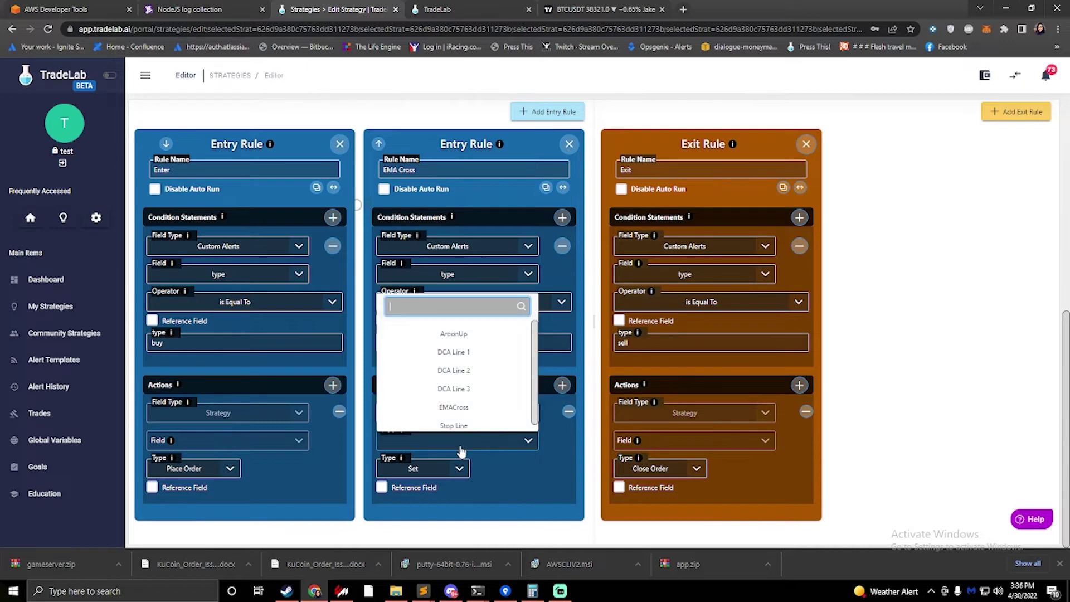
{"action": "left_click", "coordinate": [464, 408]}
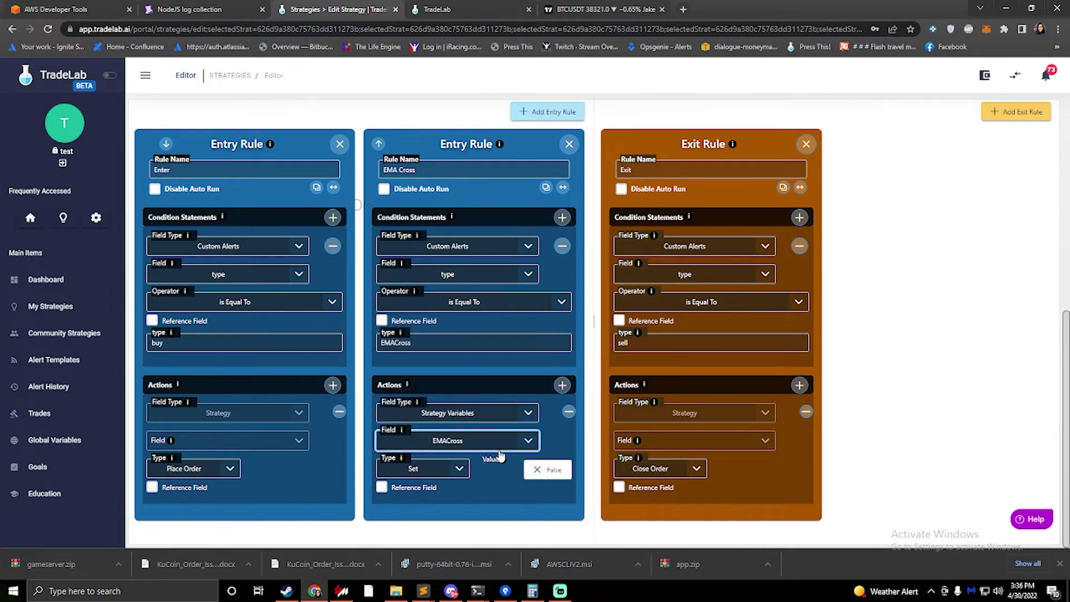
{"action": "left_click", "coordinate": [547, 475]}
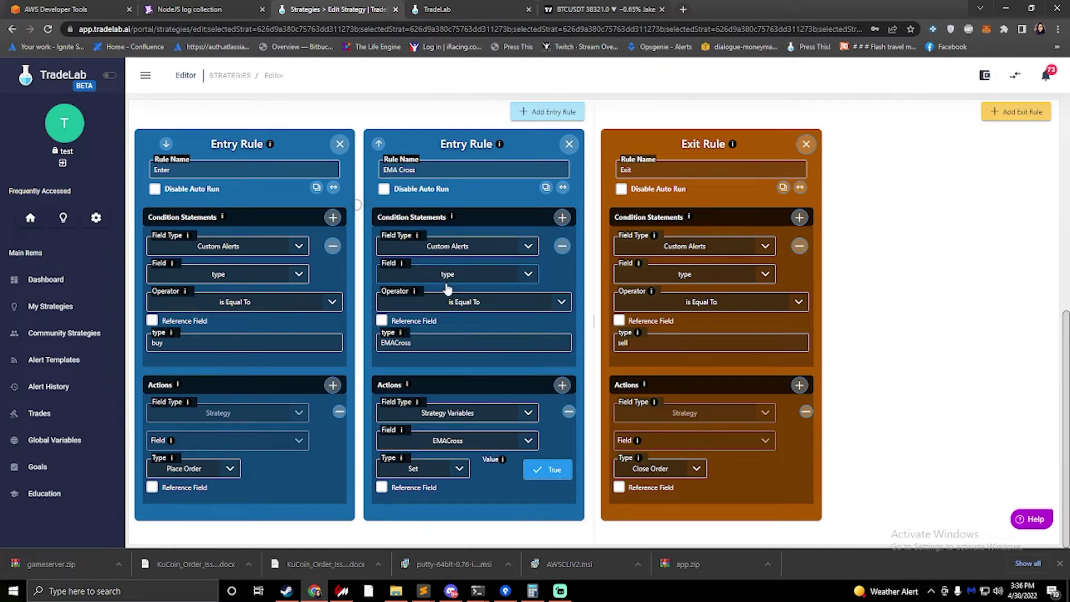
Clone the EMA Cross entry rule and rename the copy to EMA Cross
{"action": "left_click", "coordinate": [546, 189]}
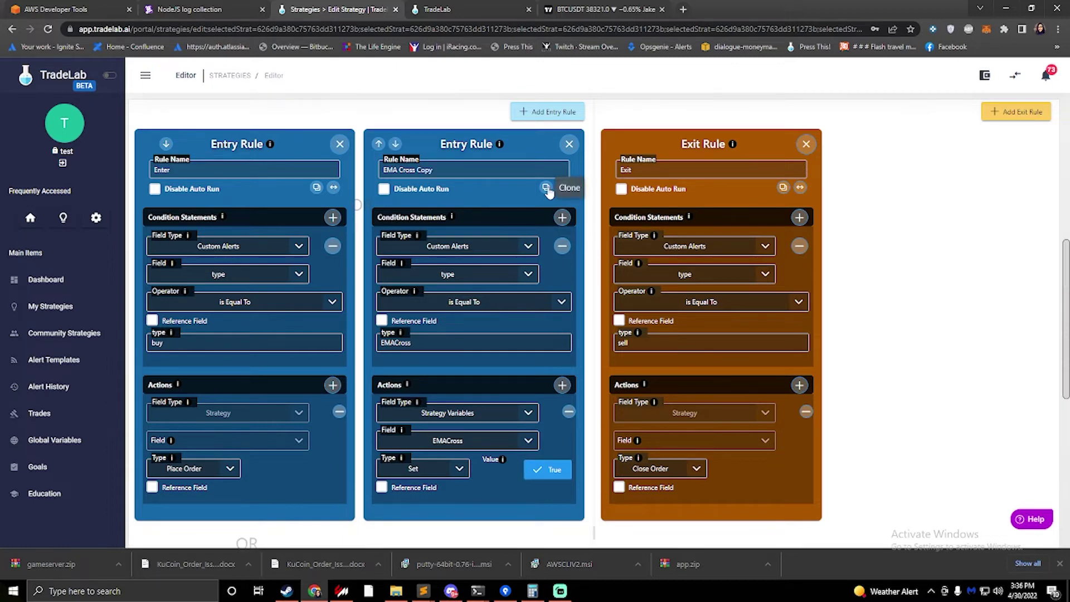
{"action": "scroll", "coordinate": [422, 278], "scroll_direction": "down", "scroll_amount": 7}
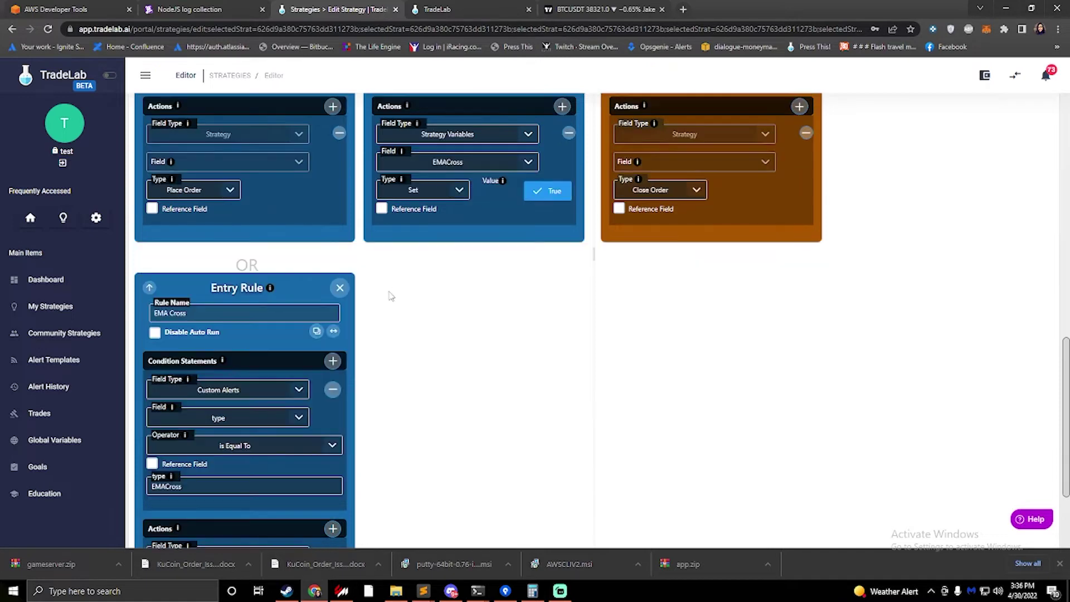
{"action": "scroll", "coordinate": [320, 268], "scroll_direction": "up", "scroll_amount": 2}
{"action": "scroll", "coordinate": [374, 224], "scroll_direction": "up", "scroll_amount": 7}
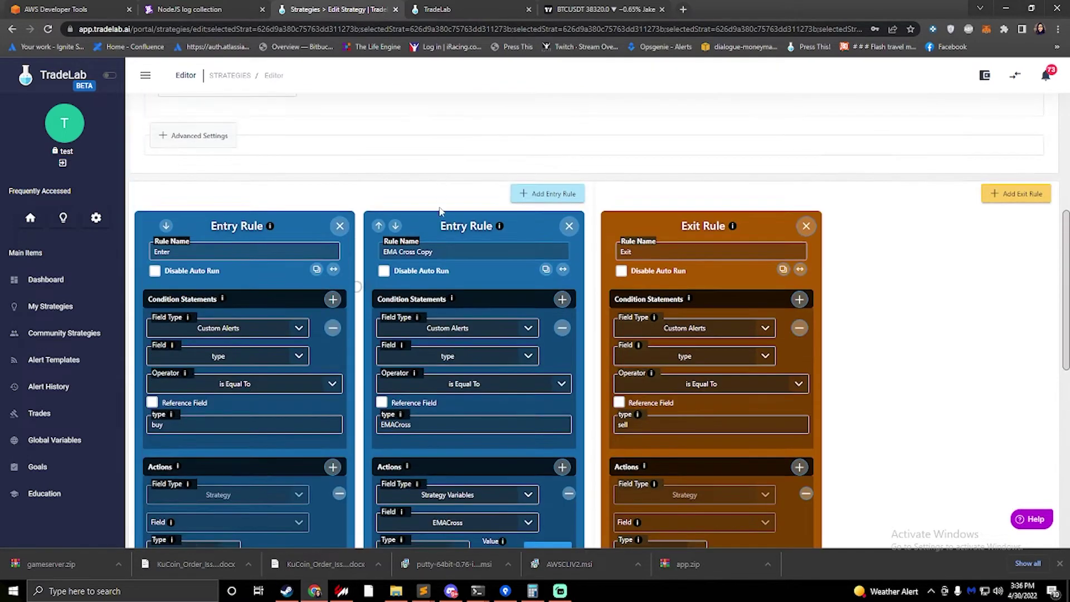
{"action": "scroll", "coordinate": [440, 211], "scroll_direction": "up", "scroll_amount": 1}
{"action": "left_click", "coordinate": [426, 282]}
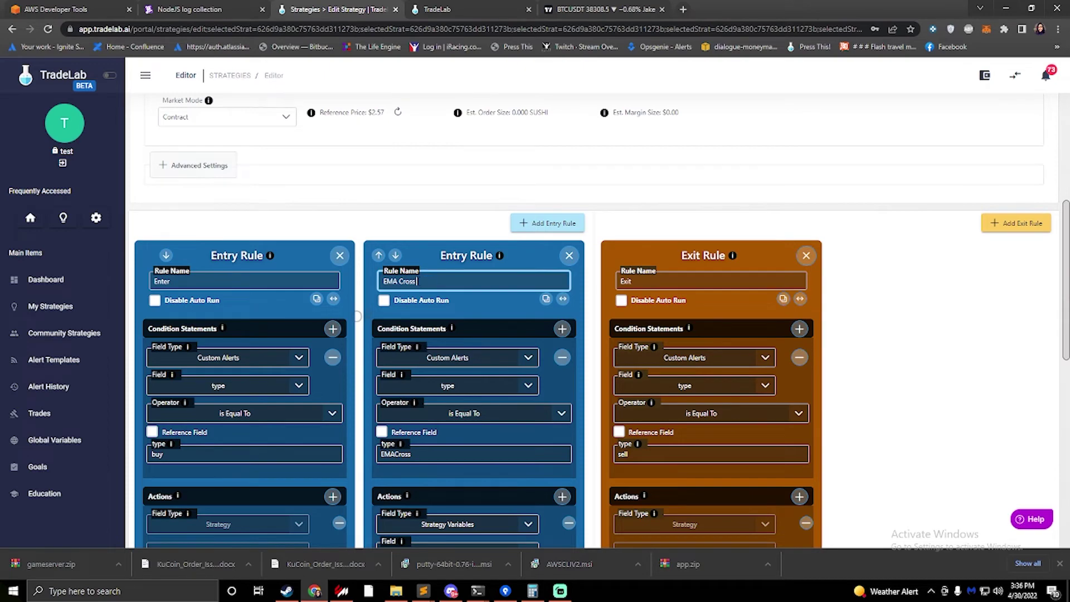
Rename the last entry rule as Aroon Up and set its custom alert type condition to AroonUp
{"action": "scroll", "coordinate": [396, 305], "scroll_direction": "down", "scroll_amount": 7}
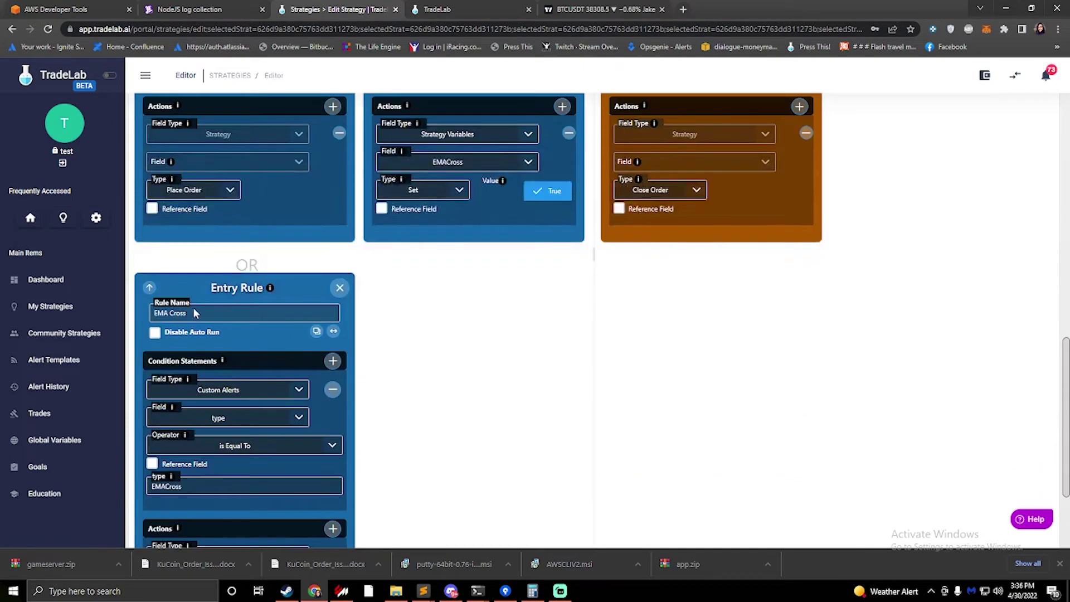
{"action": "triple_click", "coordinate": [219, 307]}
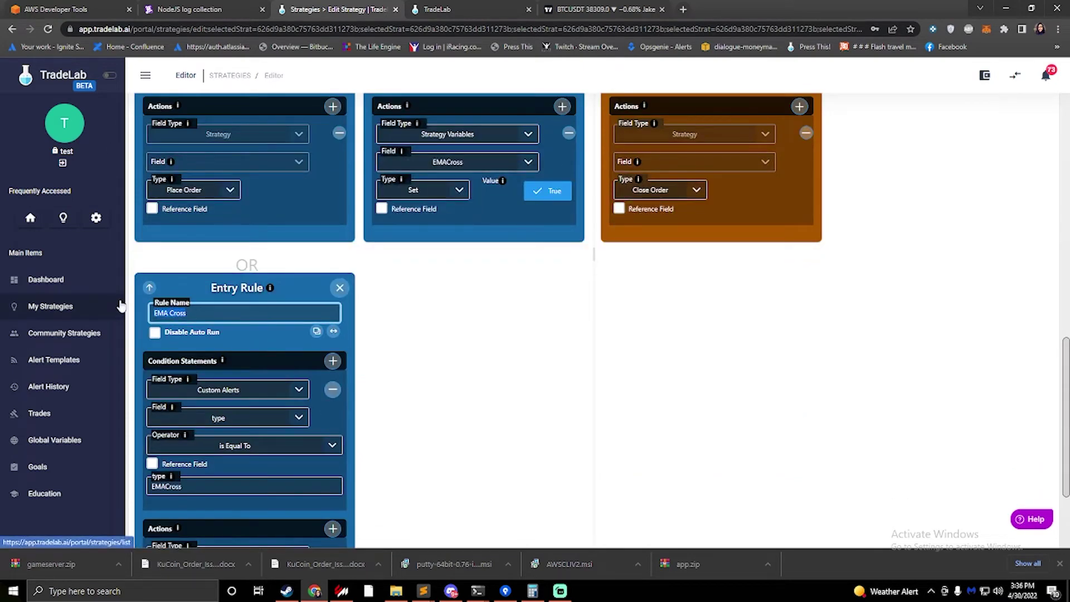
{"action": "key", "text": "BackSpace"}
{"action": "type", "text": "Aroon Up"}
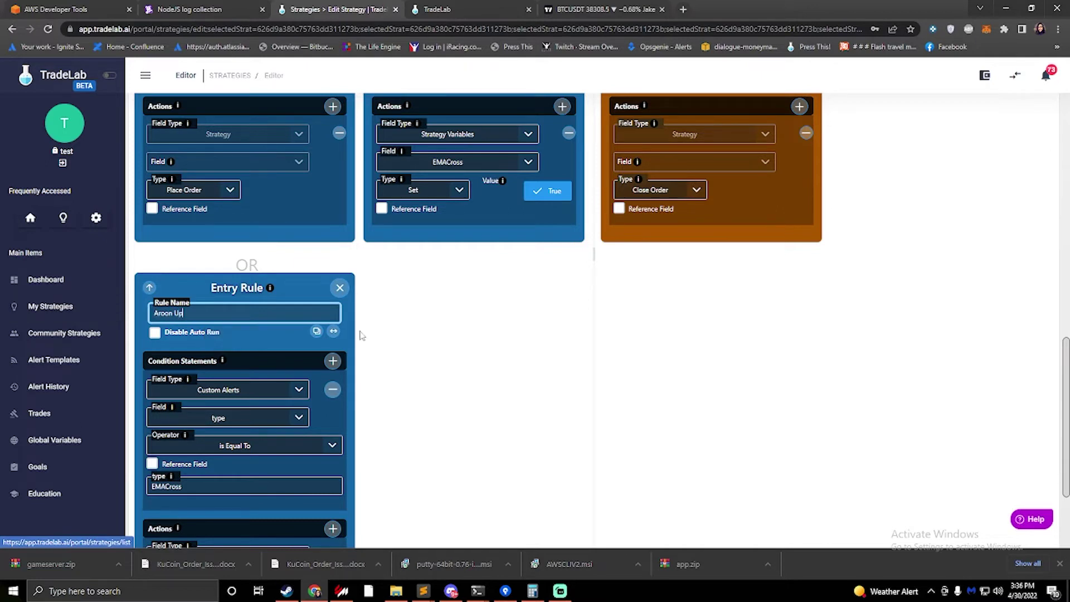
{"action": "double_click", "coordinate": [193, 486]}
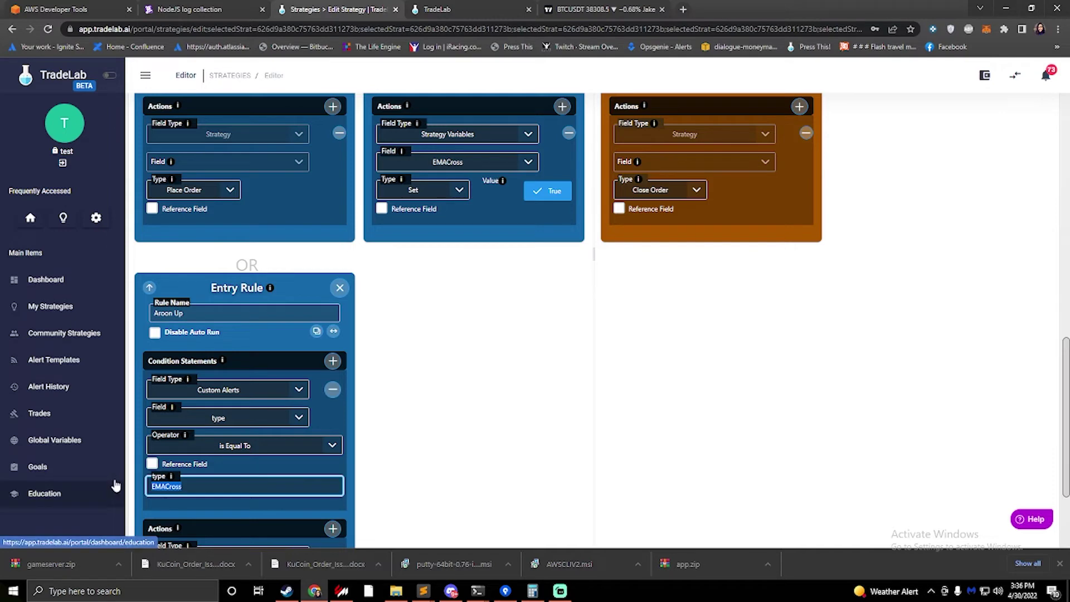
{"action": "type", "text": "Aroon"}
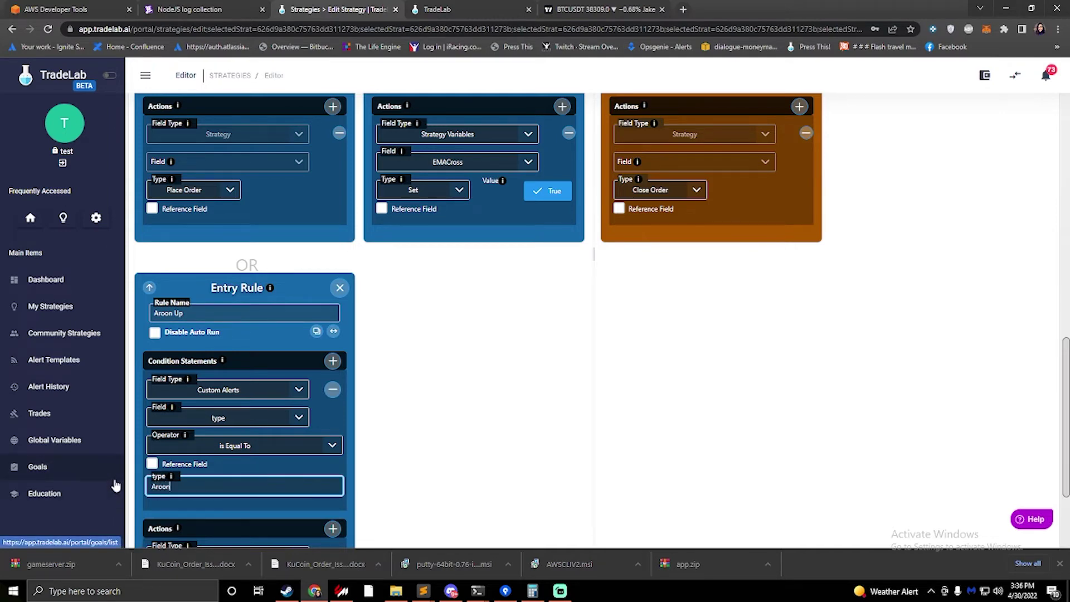
{"action": "type", "text": "Up"}
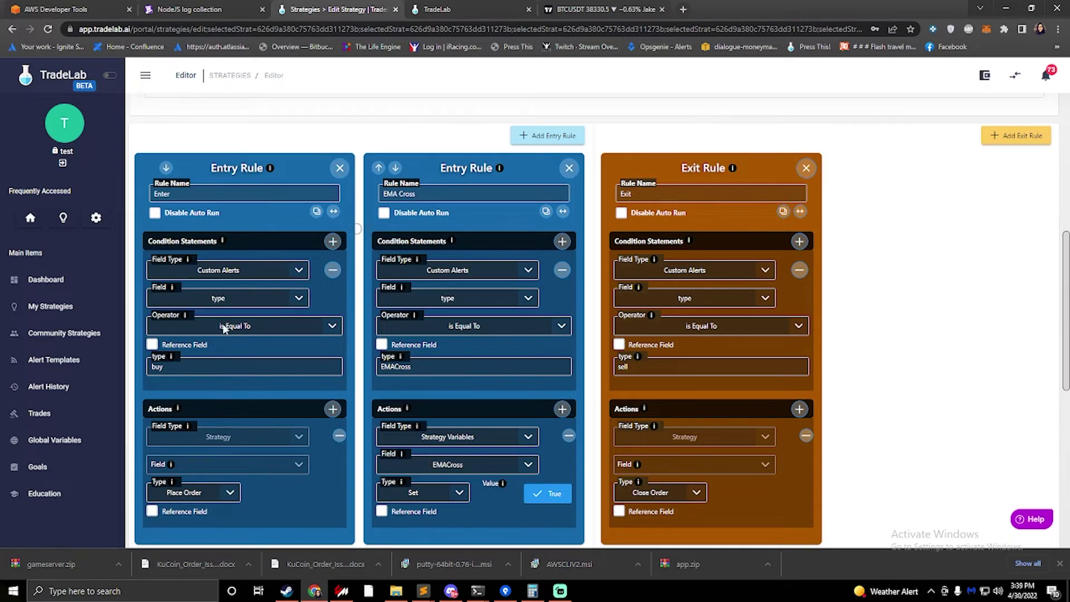
Change the Aroon Up rule's action so it sets the strategy variable AroonUp to True
{"action": "triple_click", "coordinate": [424, 194]}
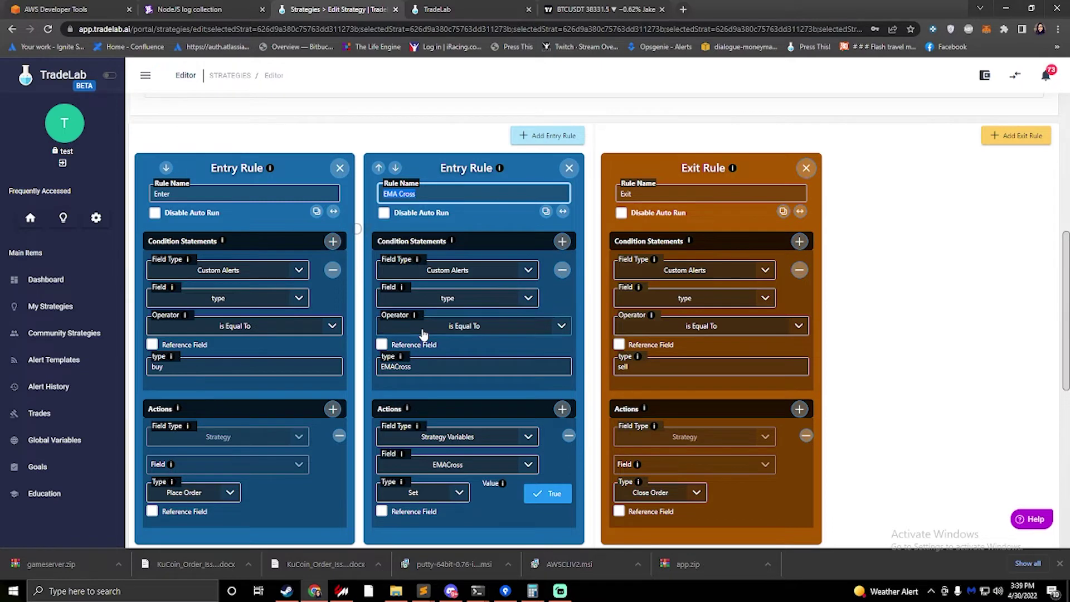
{"action": "scroll", "coordinate": [423, 334], "scroll_direction": "down", "scroll_amount": 1}
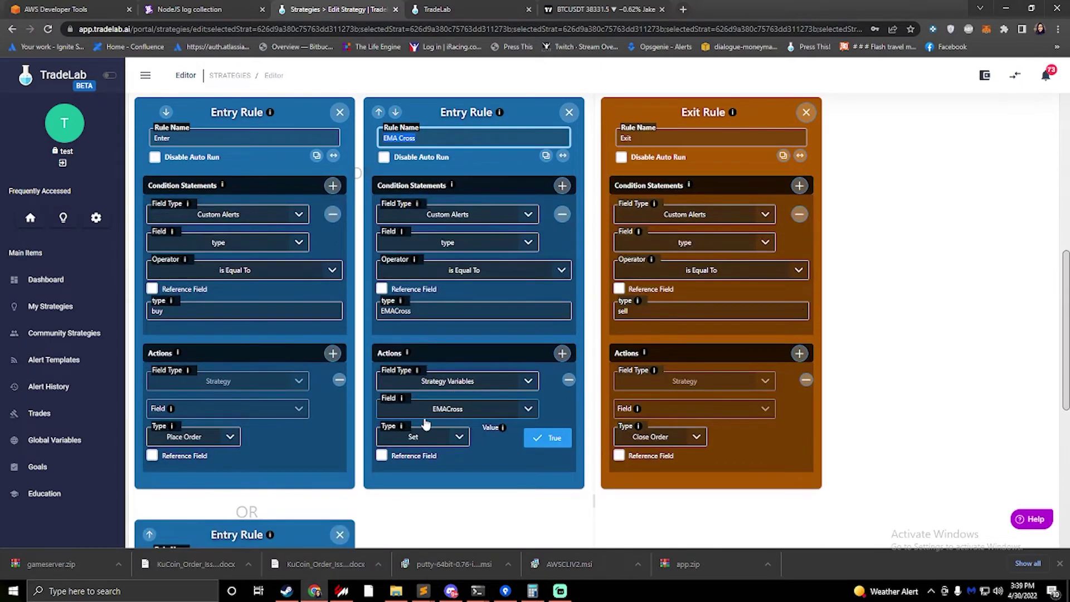
{"action": "scroll", "coordinate": [457, 433], "scroll_direction": "down", "scroll_amount": 6}
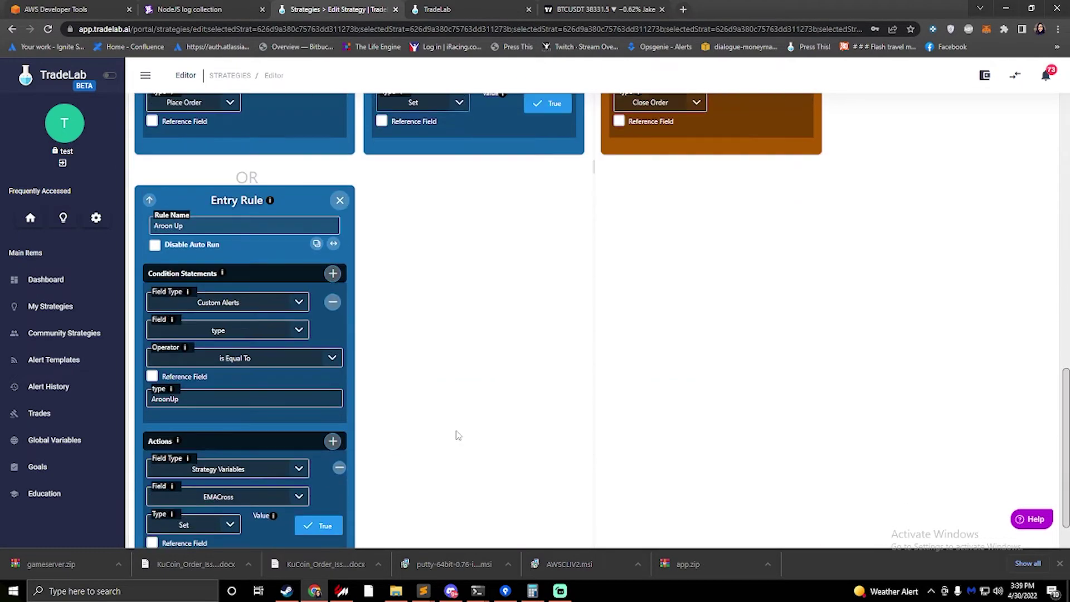
{"action": "scroll", "coordinate": [158, 320], "scroll_direction": "down", "scroll_amount": 1}
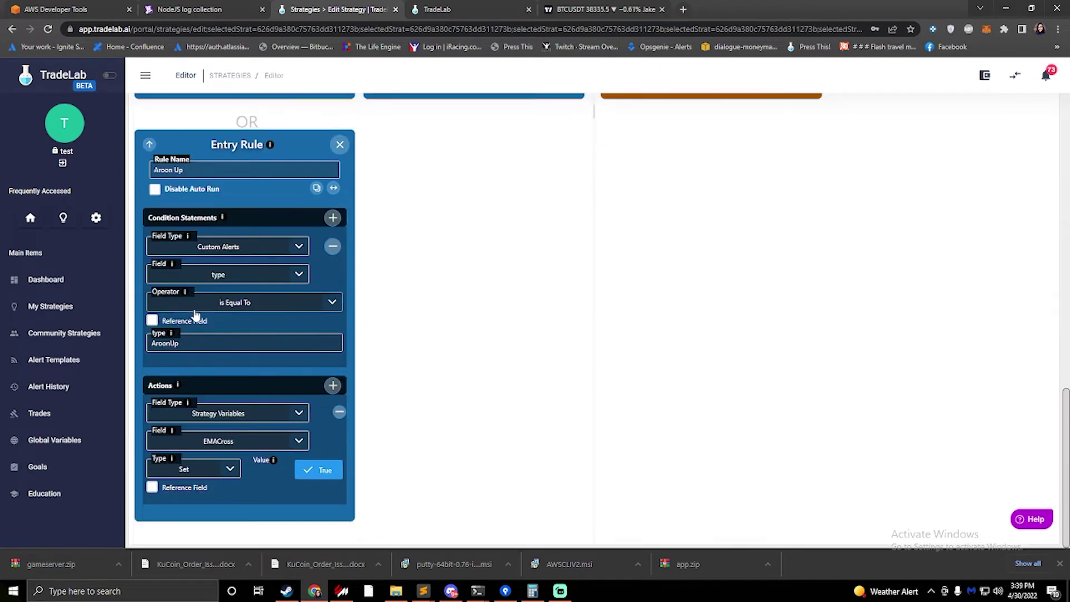
{"action": "left_click", "coordinate": [237, 444]}
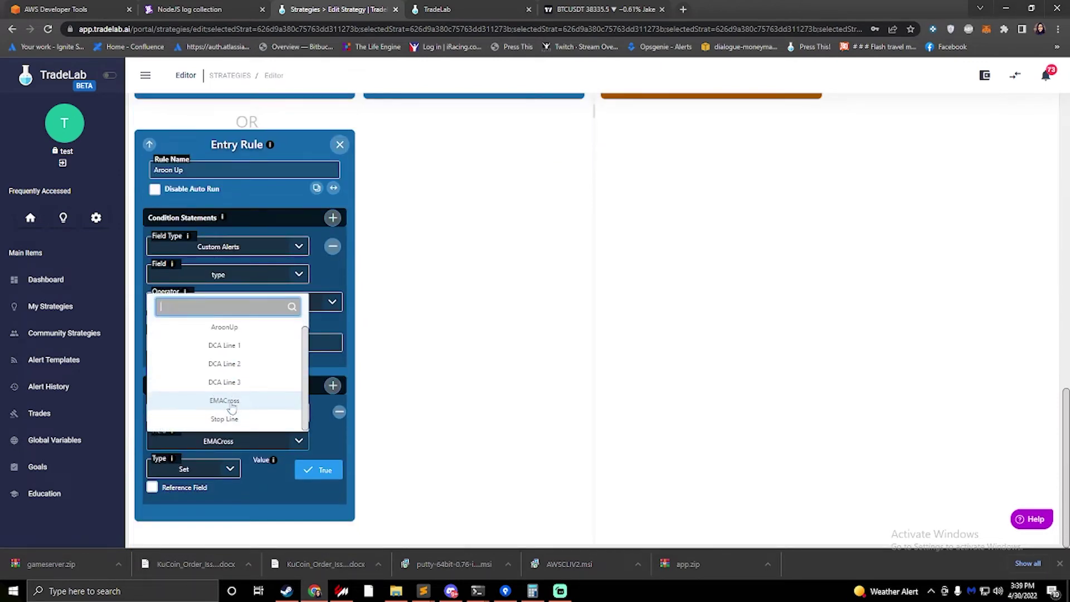
{"action": "left_click", "coordinate": [233, 335]}
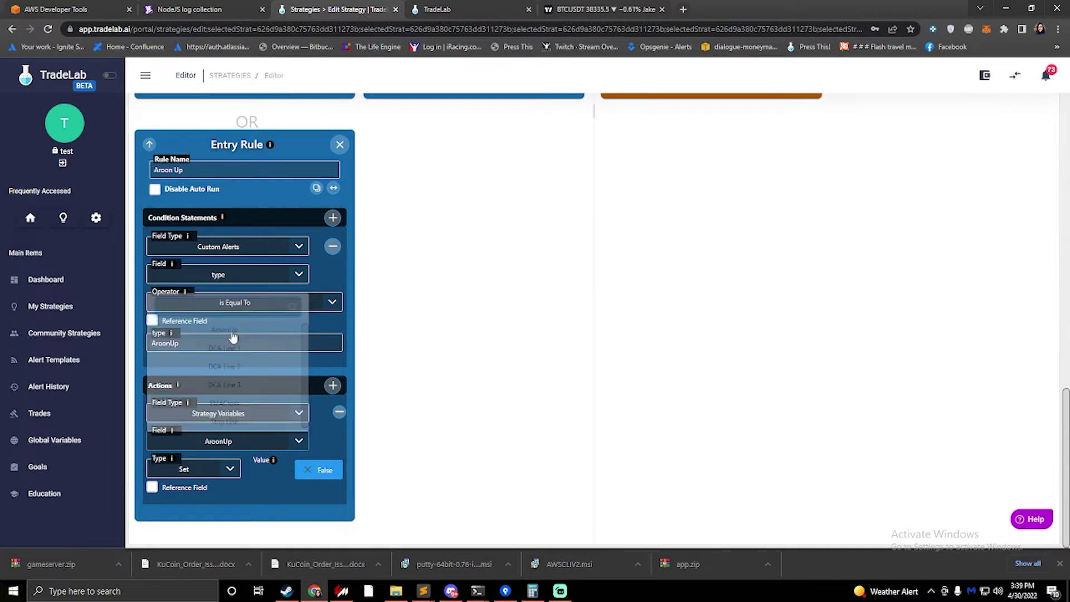
{"action": "left_click", "coordinate": [324, 475]}
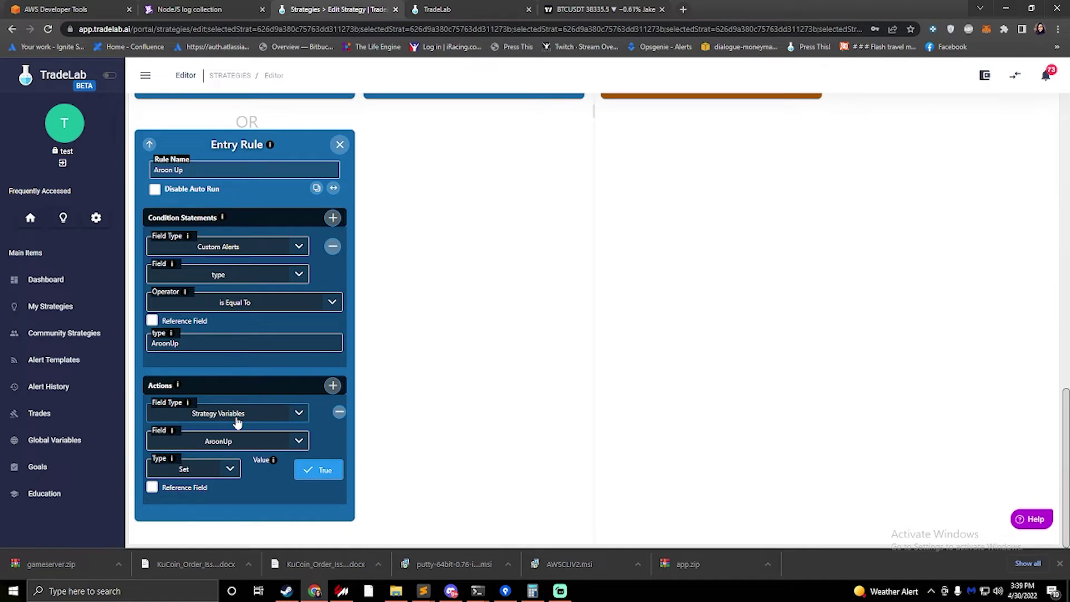
Change the Enter rule's condition to require that the strategy variable AroonUp is equal to True
{"action": "scroll", "coordinate": [248, 373], "scroll_direction": "up", "scroll_amount": 7}
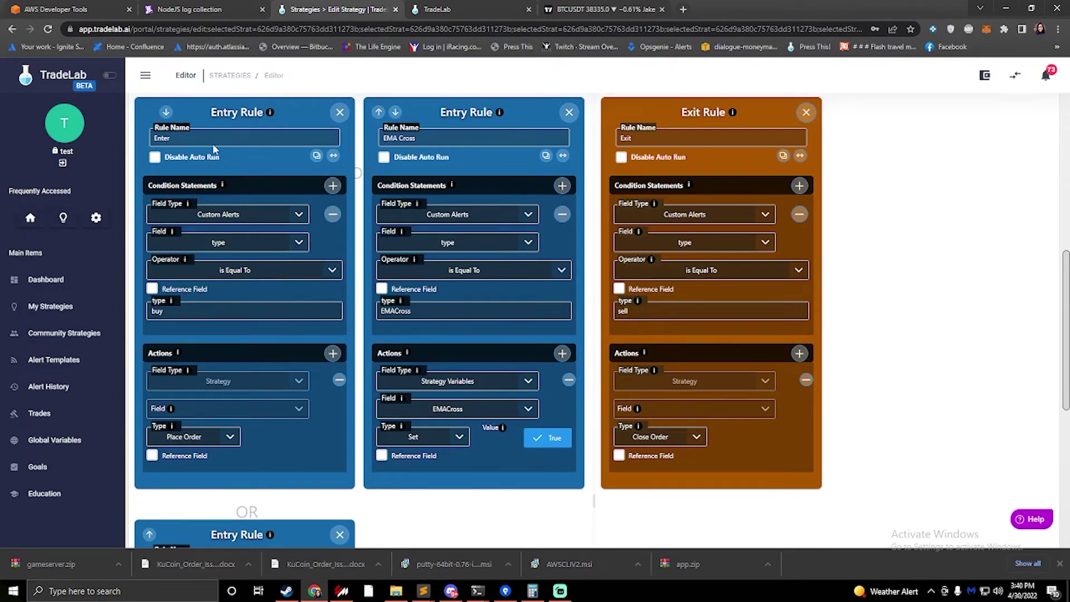
{"action": "left_click", "coordinate": [181, 137]}
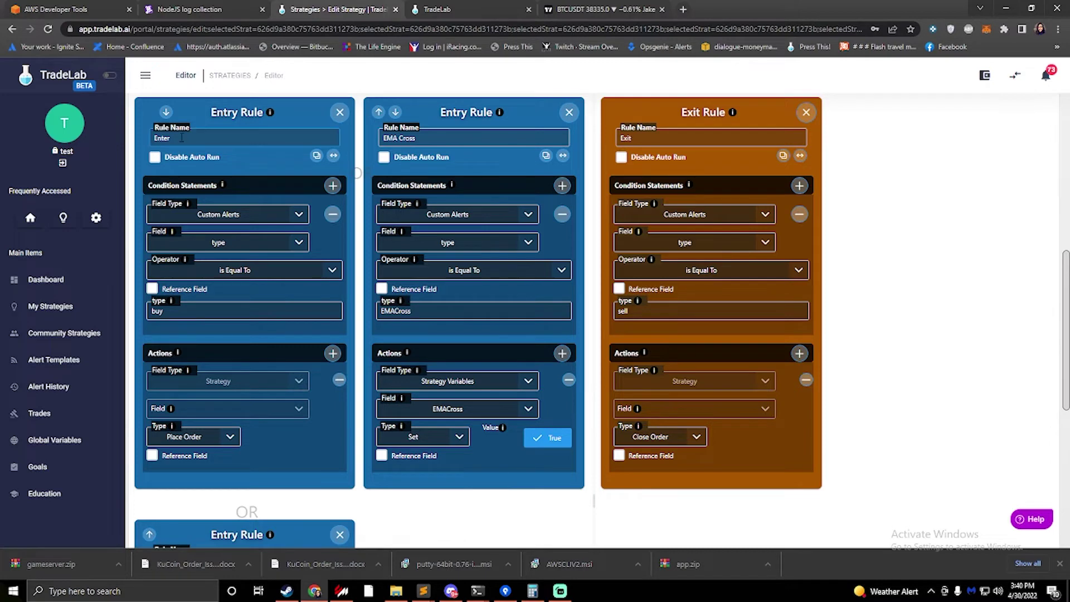
{"action": "left_click", "coordinate": [275, 216]}
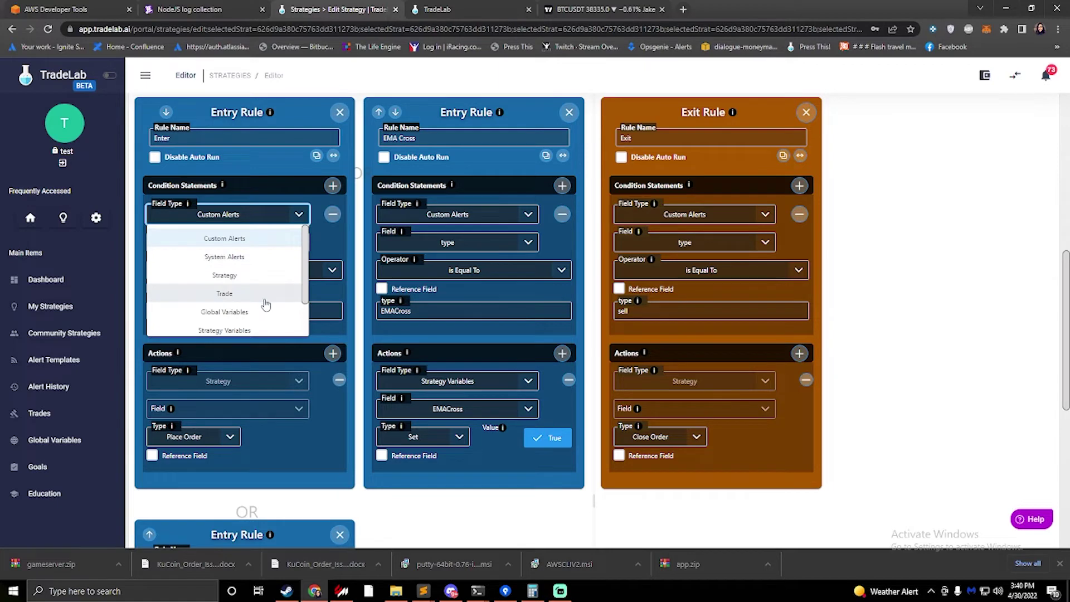
{"action": "left_click", "coordinate": [237, 331]}
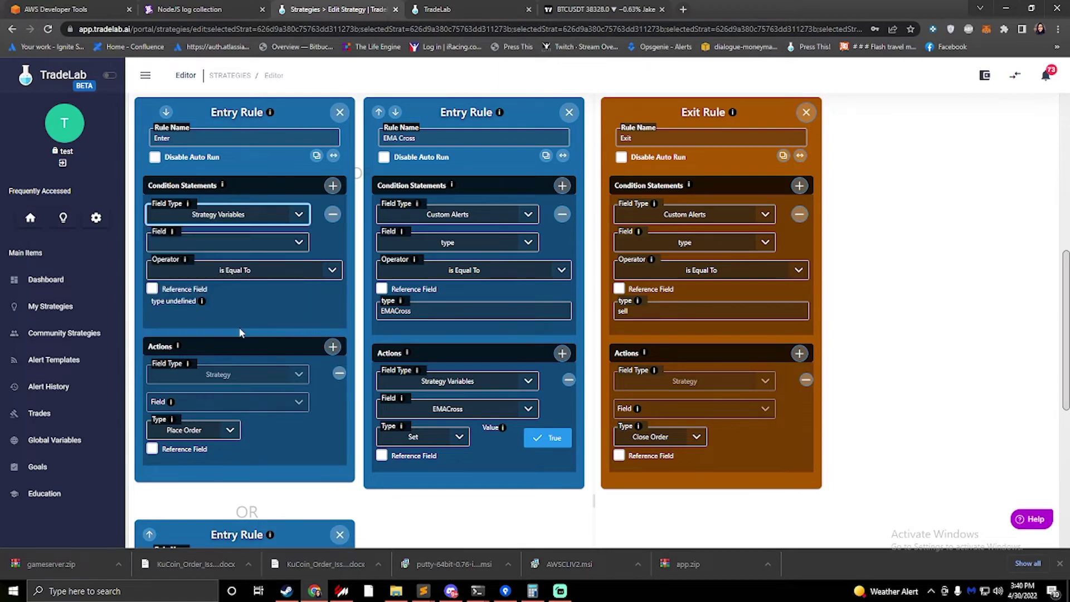
{"action": "left_click", "coordinate": [262, 248]}
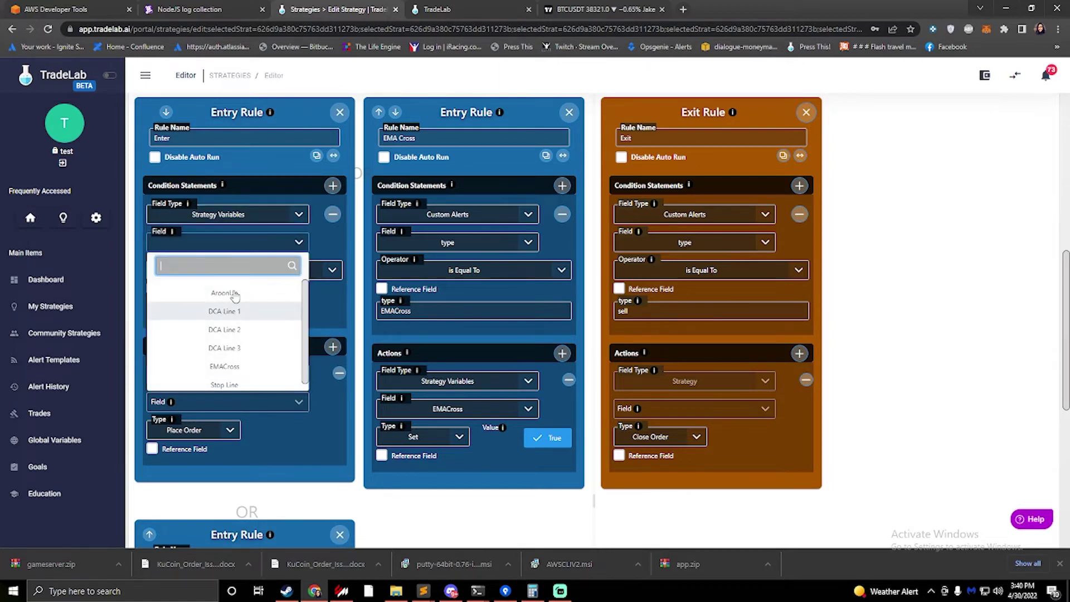
{"action": "left_click", "coordinate": [235, 295]}
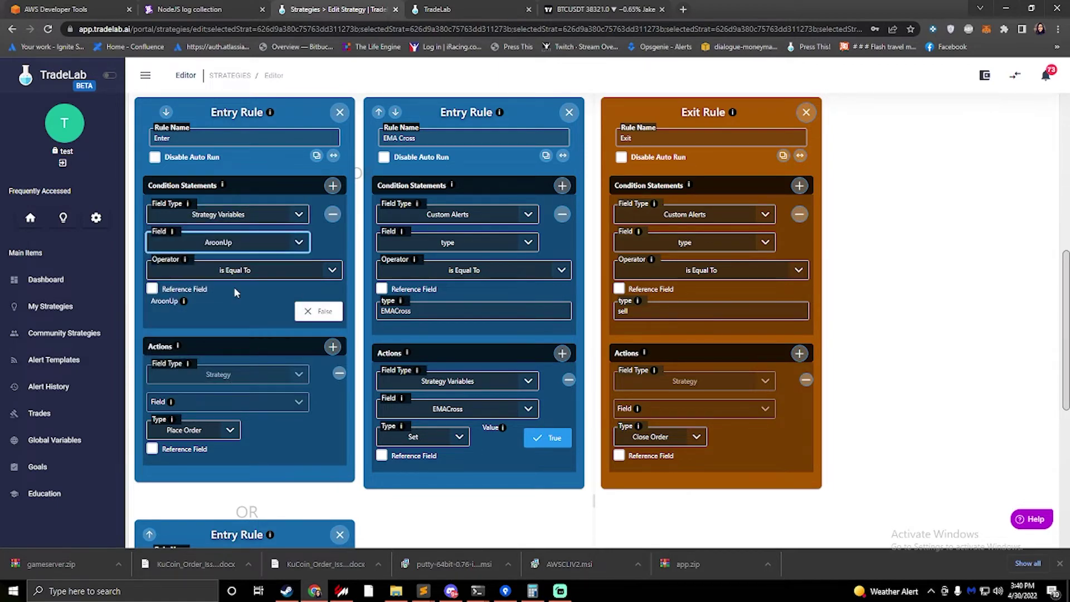
{"action": "left_click", "coordinate": [323, 312]}
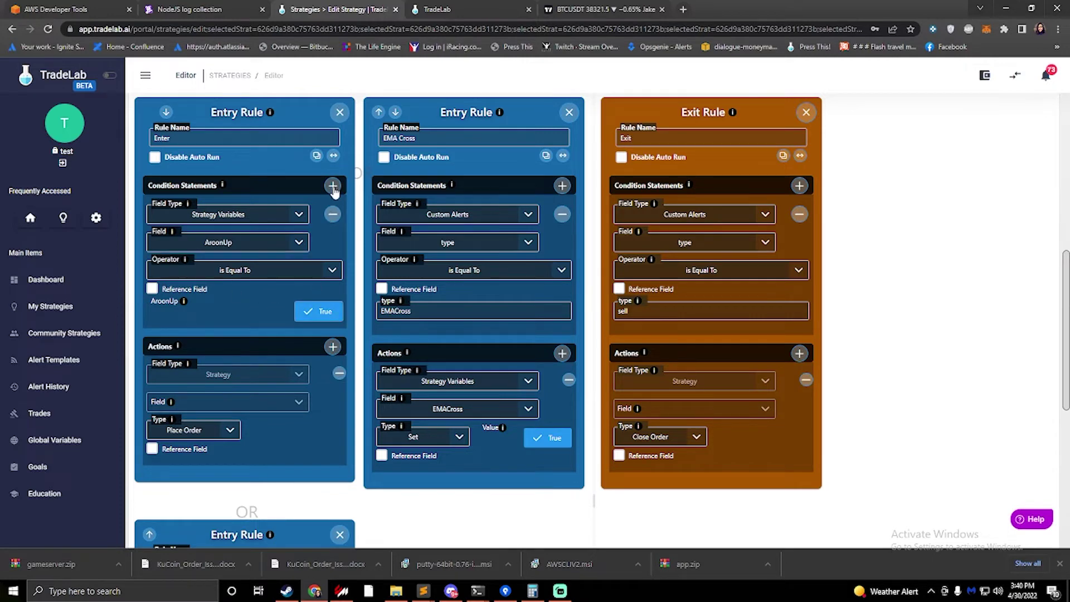
Add a second condition to the Enter rule requiring that the strategy variable EMACross is equal to True
{"action": "left_click", "coordinate": [333, 186]}
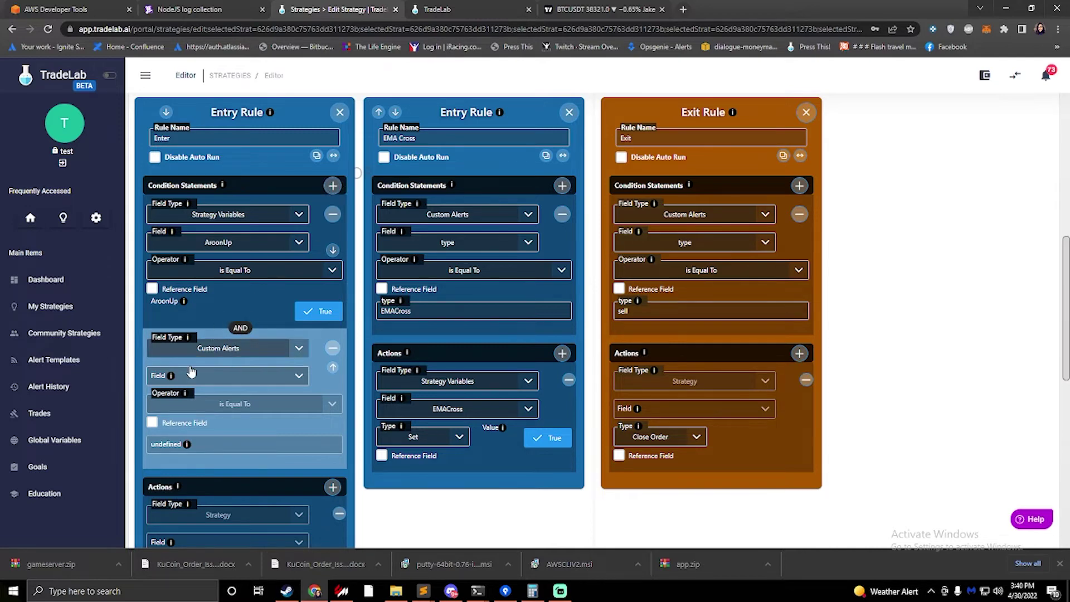
{"action": "left_click", "coordinate": [234, 350]}
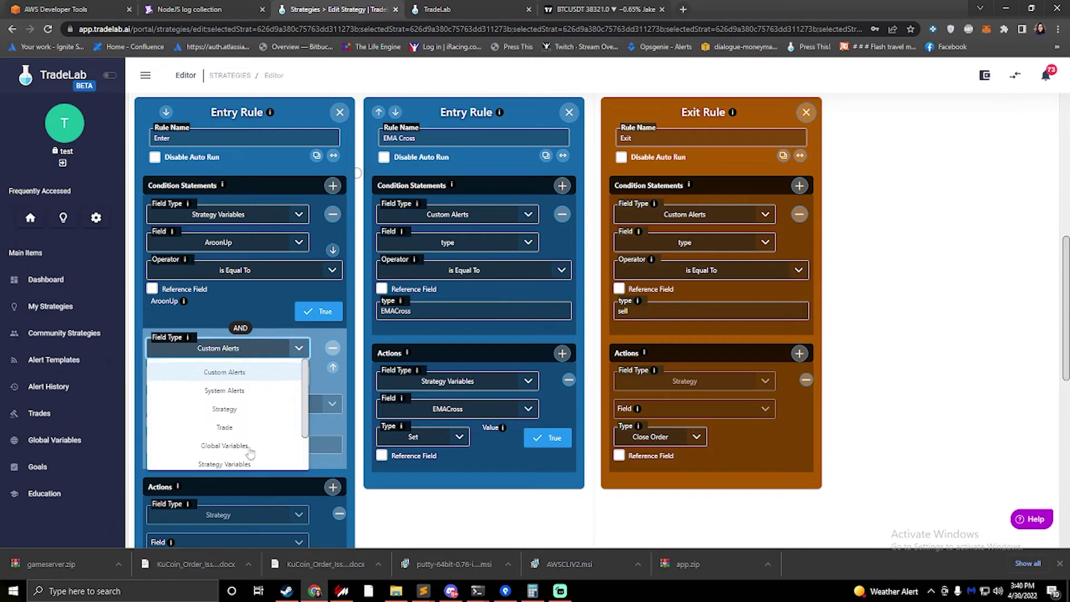
{"action": "left_click", "coordinate": [229, 465]}
{"action": "left_click", "coordinate": [221, 382]}
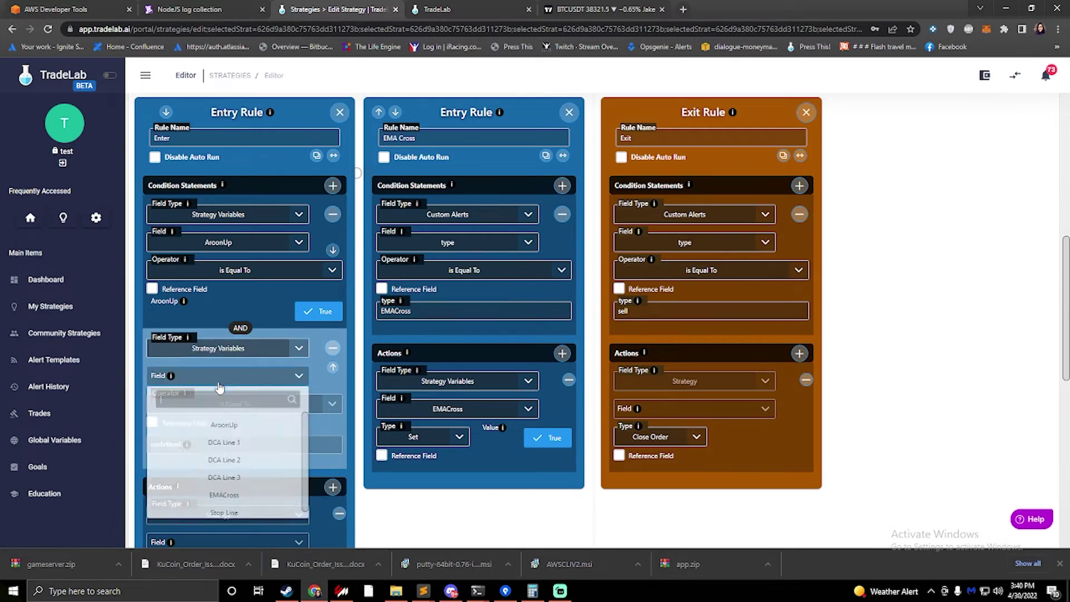
{"action": "left_click", "coordinate": [225, 501]}
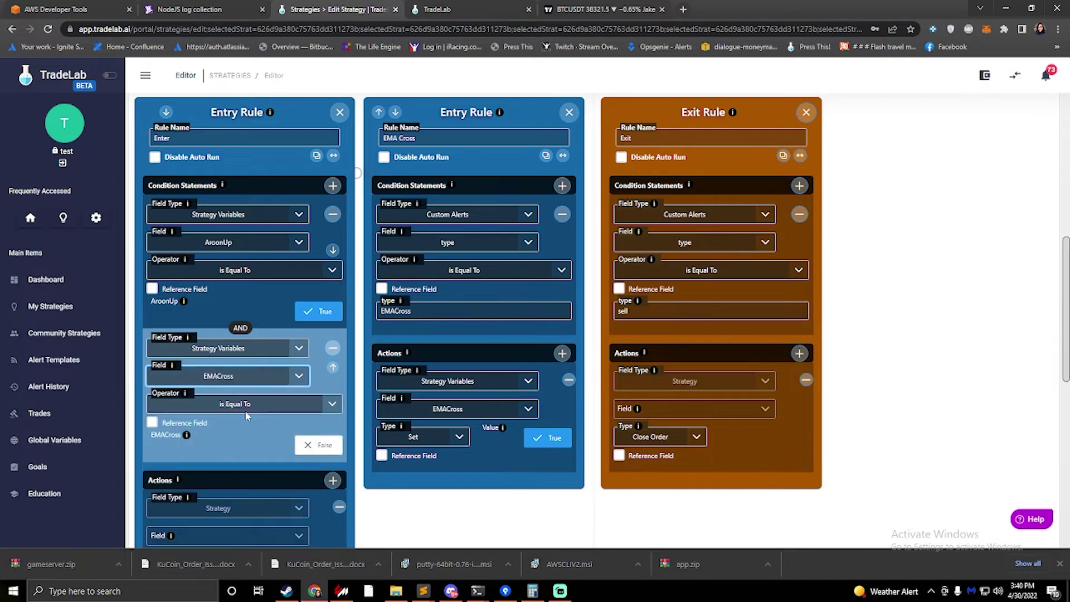
{"action": "left_click", "coordinate": [322, 453]}
Review the condition statements and actions of the Enter, EMA Cross and Aroon Up entry rules
{"action": "scroll", "coordinate": [168, 407], "scroll_direction": "down", "scroll_amount": 2}
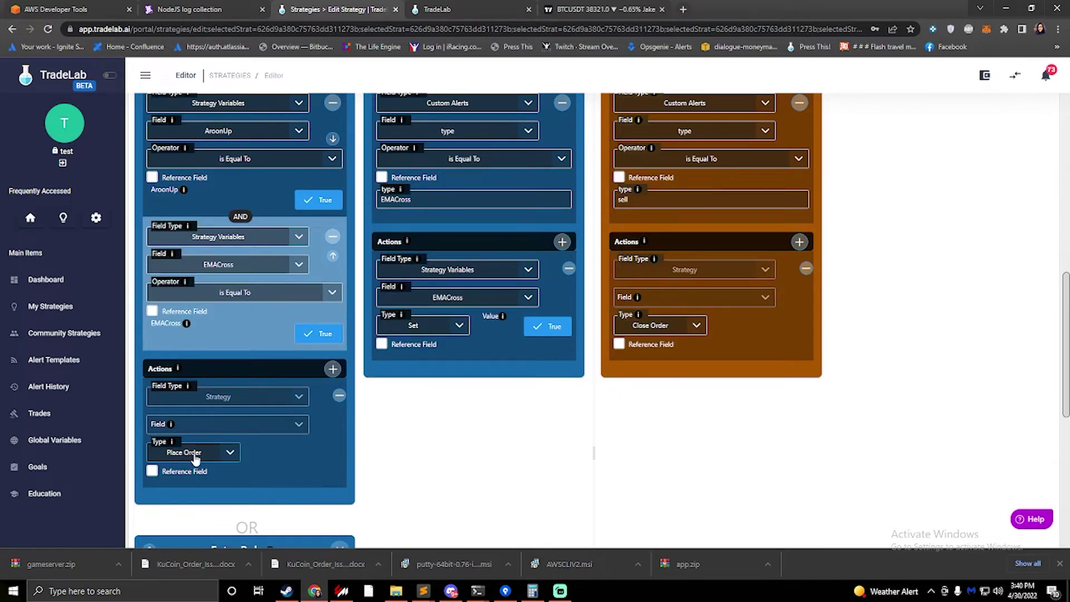
{"action": "left_click", "coordinate": [223, 452]}
{"action": "scroll", "coordinate": [269, 442], "scroll_direction": "up", "scroll_amount": 2}
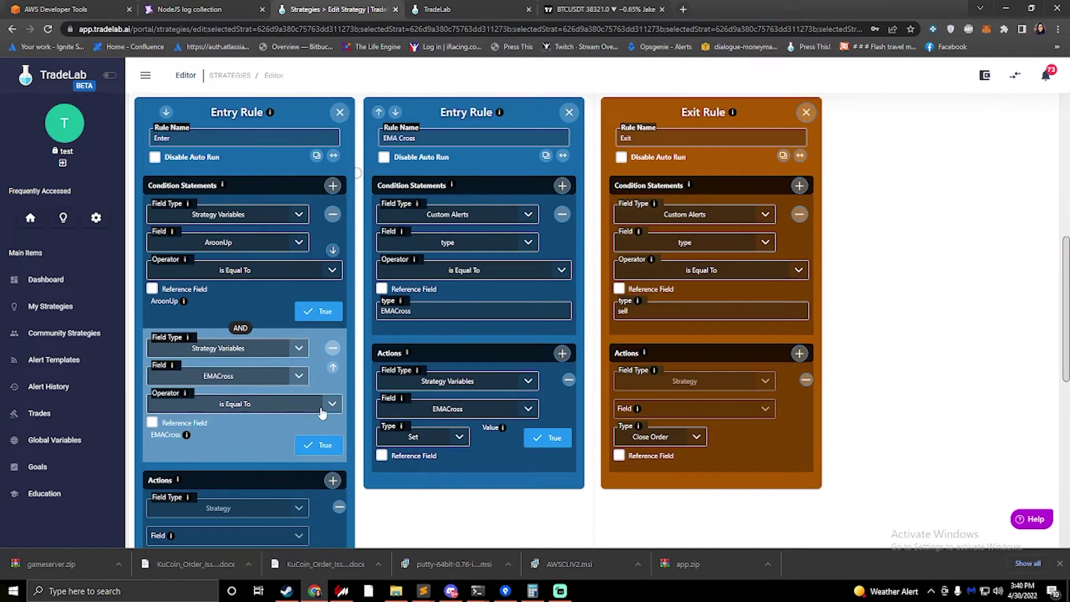
{"action": "scroll", "coordinate": [394, 285], "scroll_direction": "up", "scroll_amount": 1}
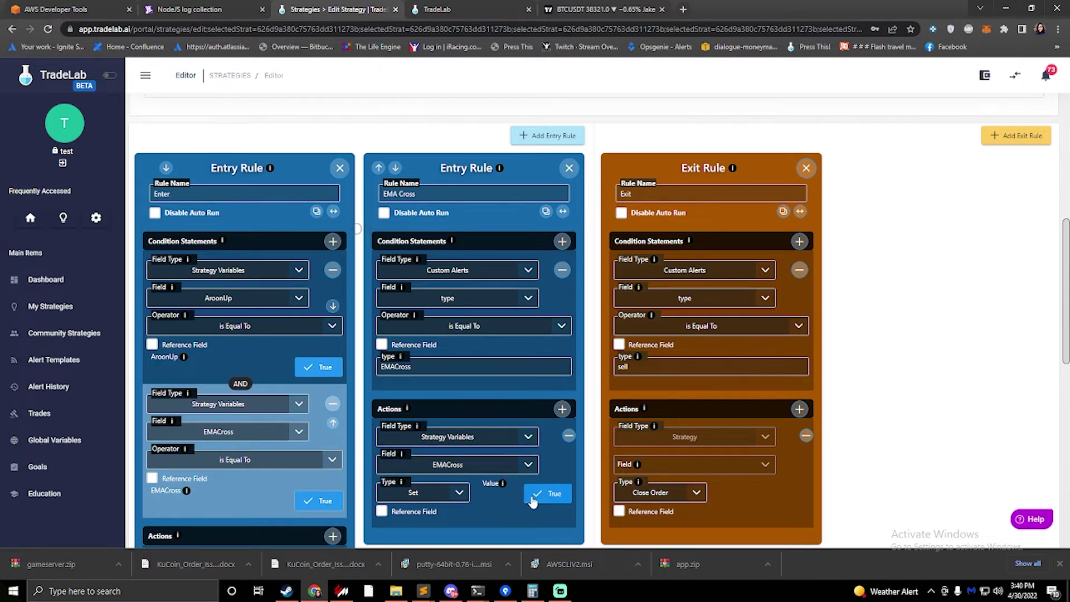
{"action": "scroll", "coordinate": [497, 461], "scroll_direction": "down", "scroll_amount": 7}
{"action": "scroll", "coordinate": [316, 415], "scroll_direction": "down", "scroll_amount": 3}
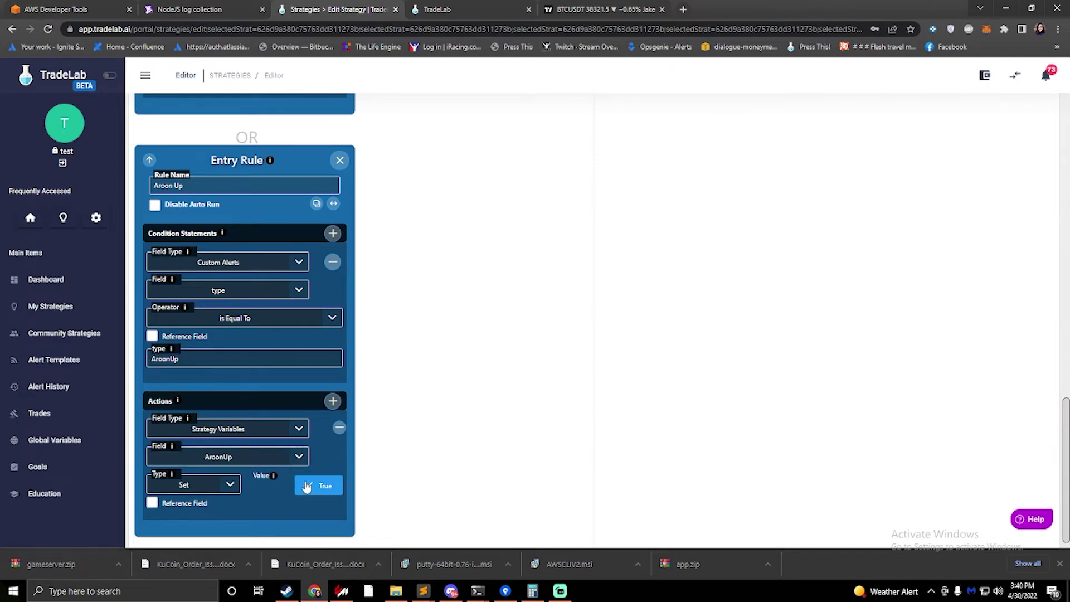
{"action": "scroll", "coordinate": [301, 471], "scroll_direction": "up", "scroll_amount": 10}
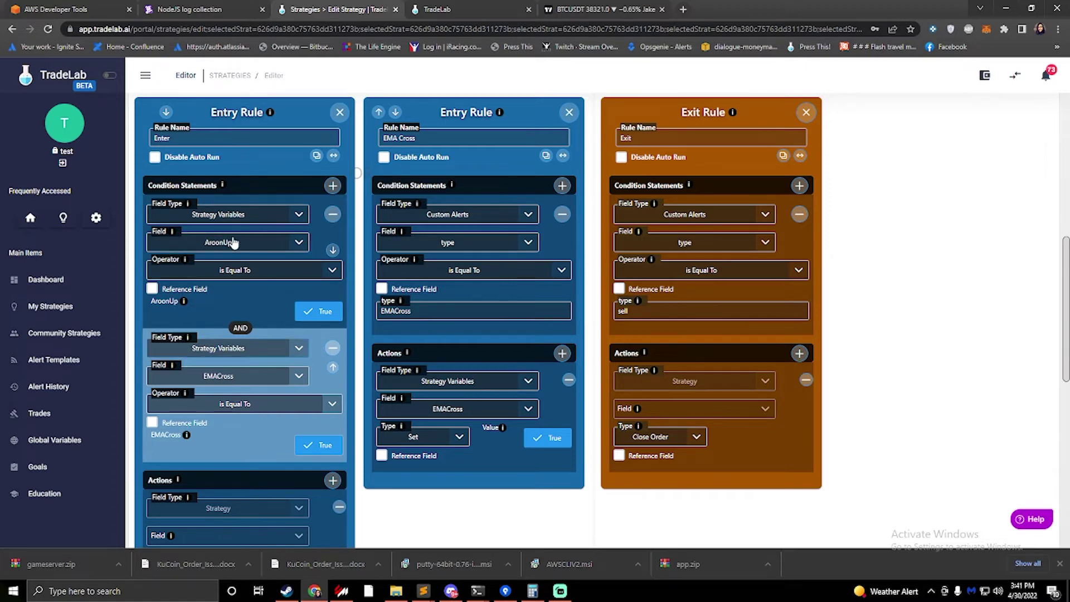
{"action": "scroll", "coordinate": [431, 296], "scroll_direction": "down", "scroll_amount": 8}
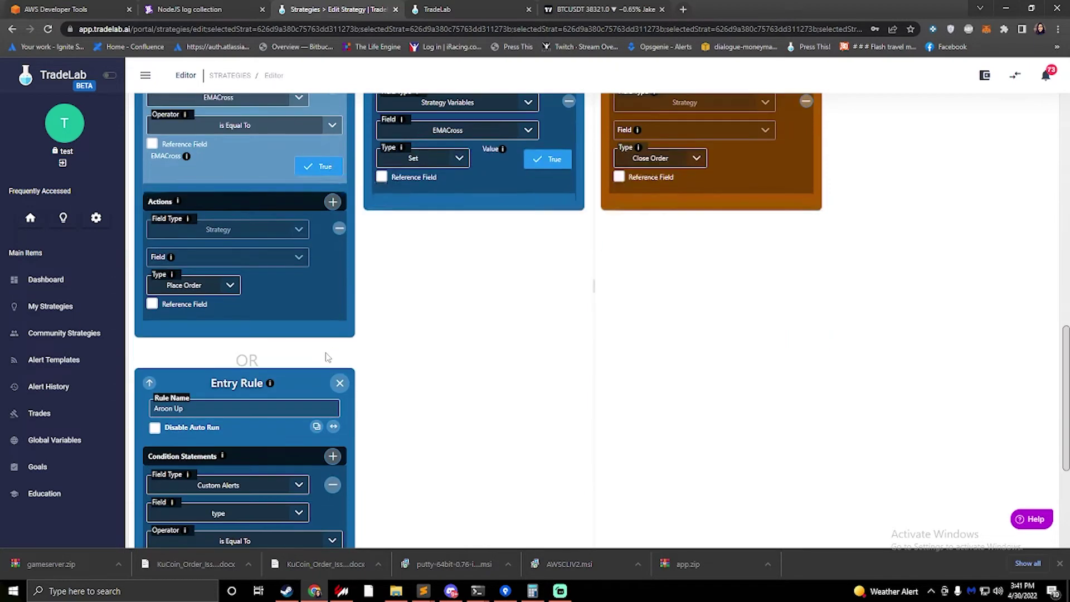
{"action": "scroll", "coordinate": [269, 393], "scroll_direction": "up", "scroll_amount": 5}
{"action": "scroll", "coordinate": [259, 344], "scroll_direction": "up", "scroll_amount": 2}
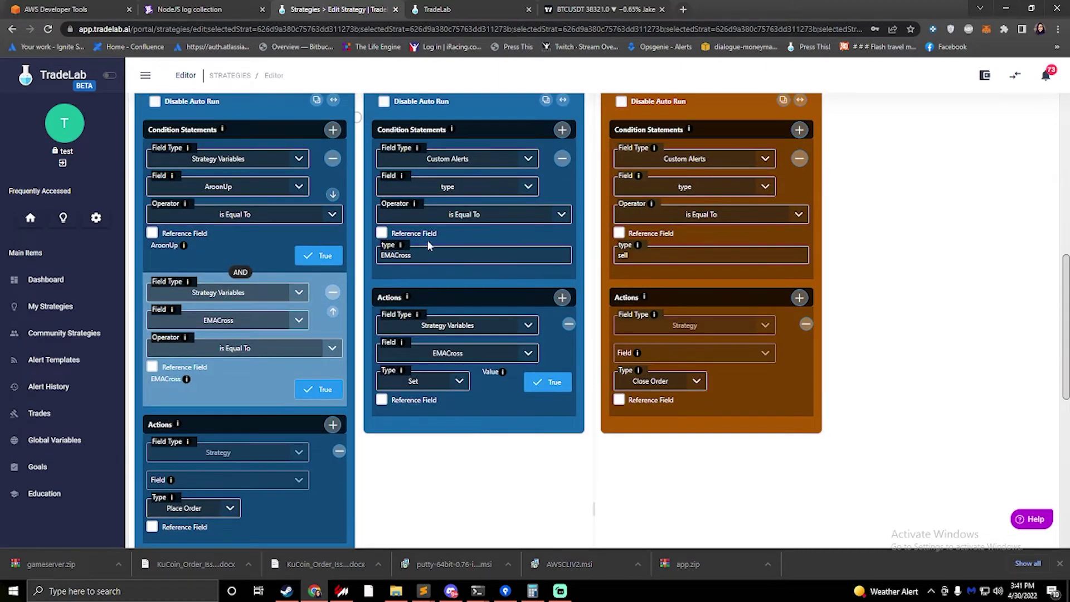
{"action": "scroll", "coordinate": [334, 245], "scroll_direction": "up", "scroll_amount": 2}
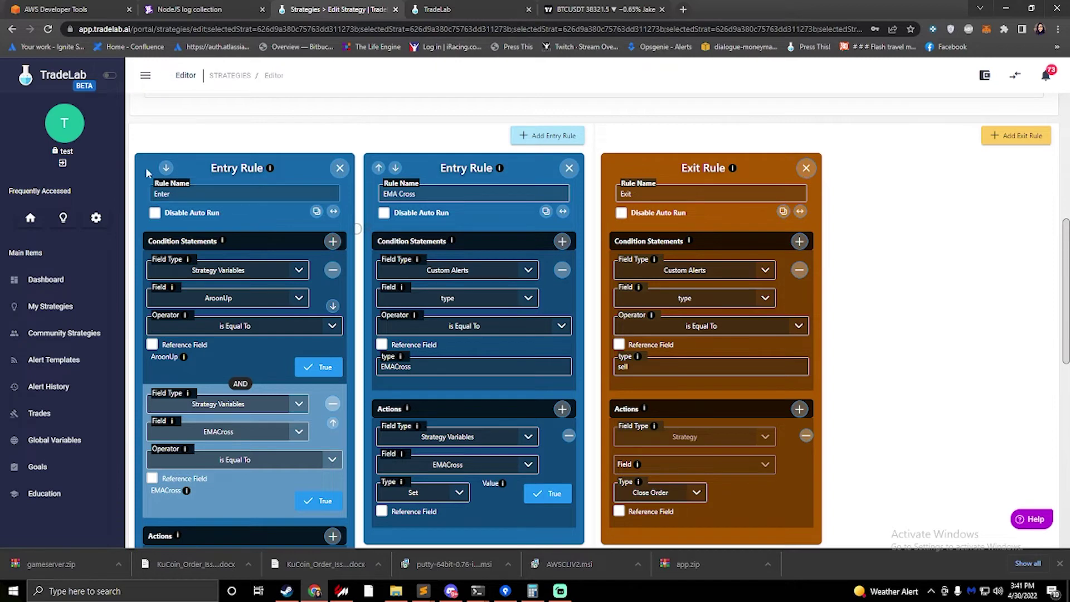
Reorder the entry rules so that Enter comes last, after EMA Cross and Aroon Up
{"action": "left_click", "coordinate": [166, 167]}
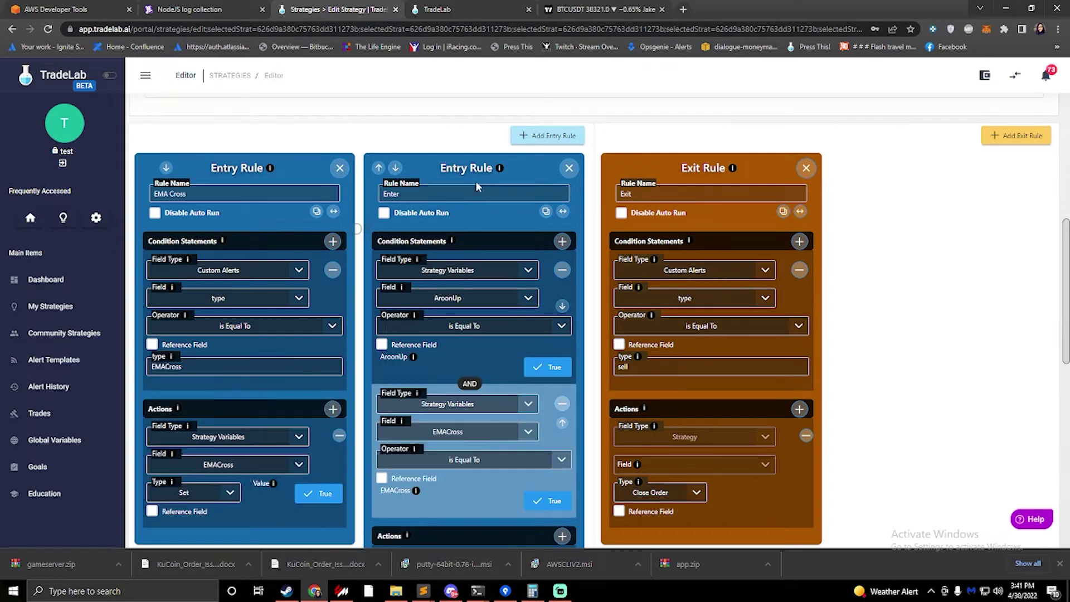
{"action": "left_click", "coordinate": [396, 167]}
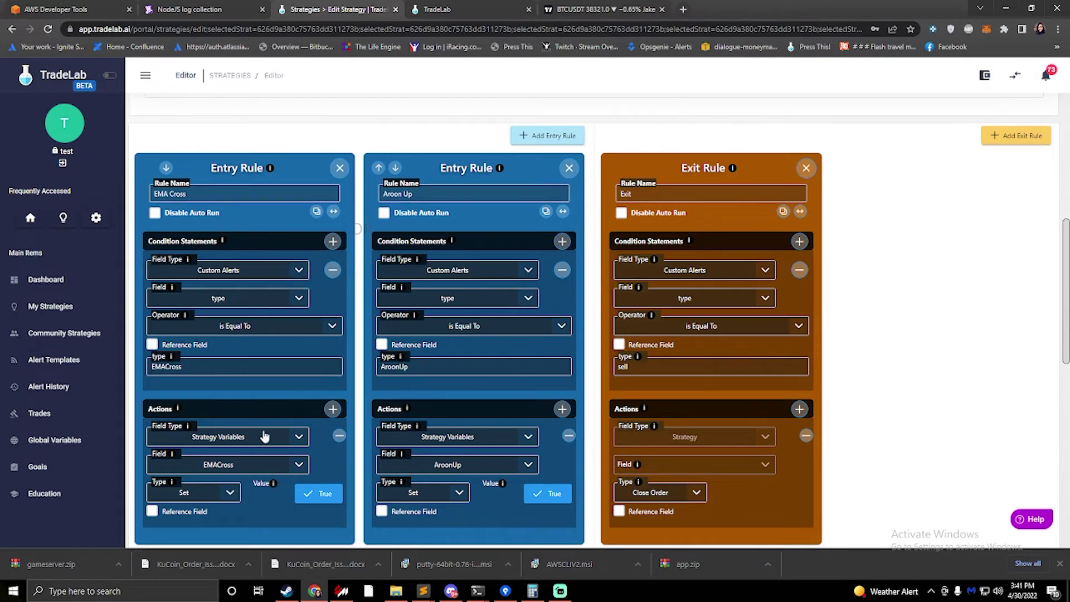
{"action": "scroll", "coordinate": [358, 405], "scroll_direction": "down", "scroll_amount": 1}
{"action": "scroll", "coordinate": [358, 405], "scroll_direction": "down", "scroll_amount": 8}
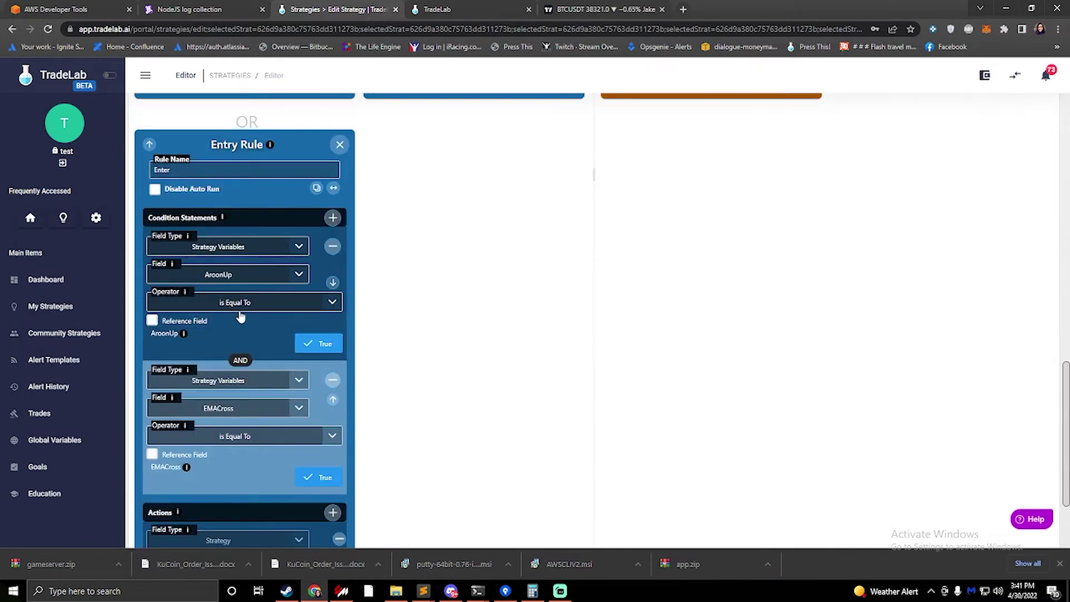
{"action": "scroll", "coordinate": [241, 317], "scroll_direction": "down", "scroll_amount": 2}
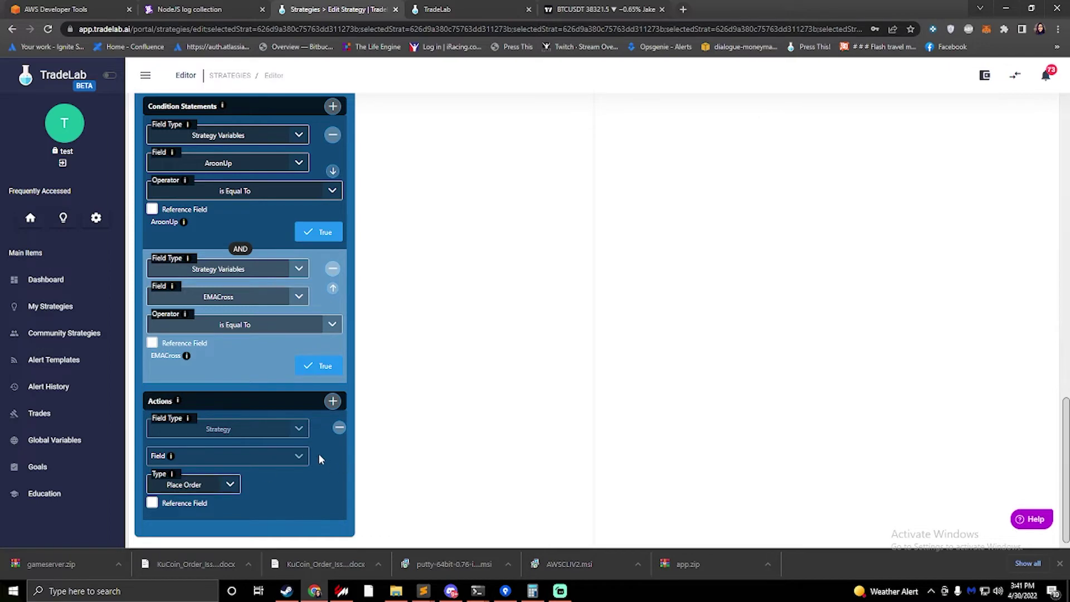
{"action": "scroll", "coordinate": [319, 453], "scroll_direction": "up", "scroll_amount": 7}
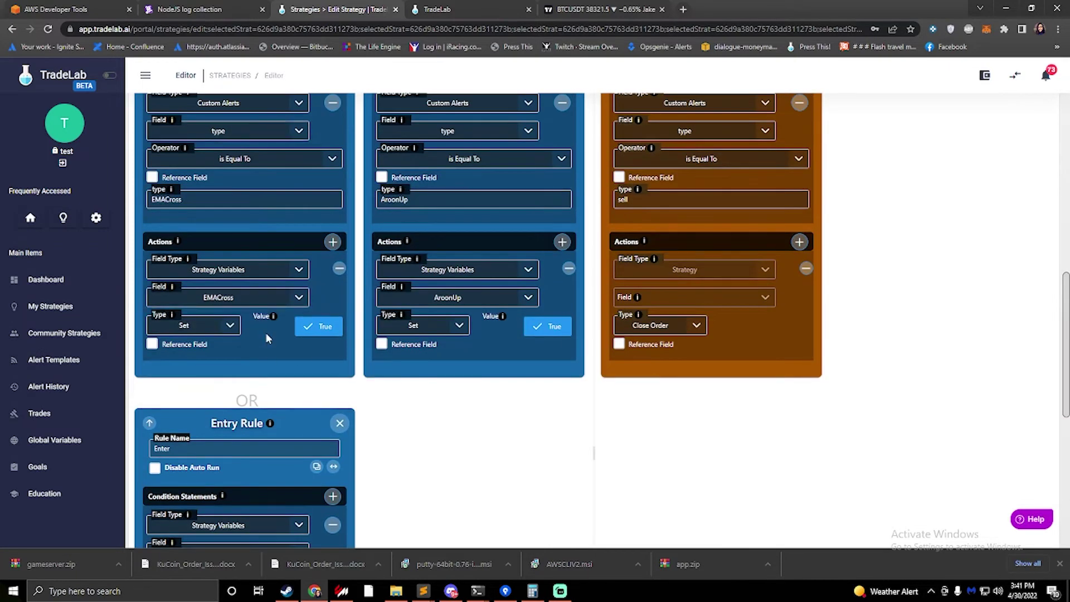
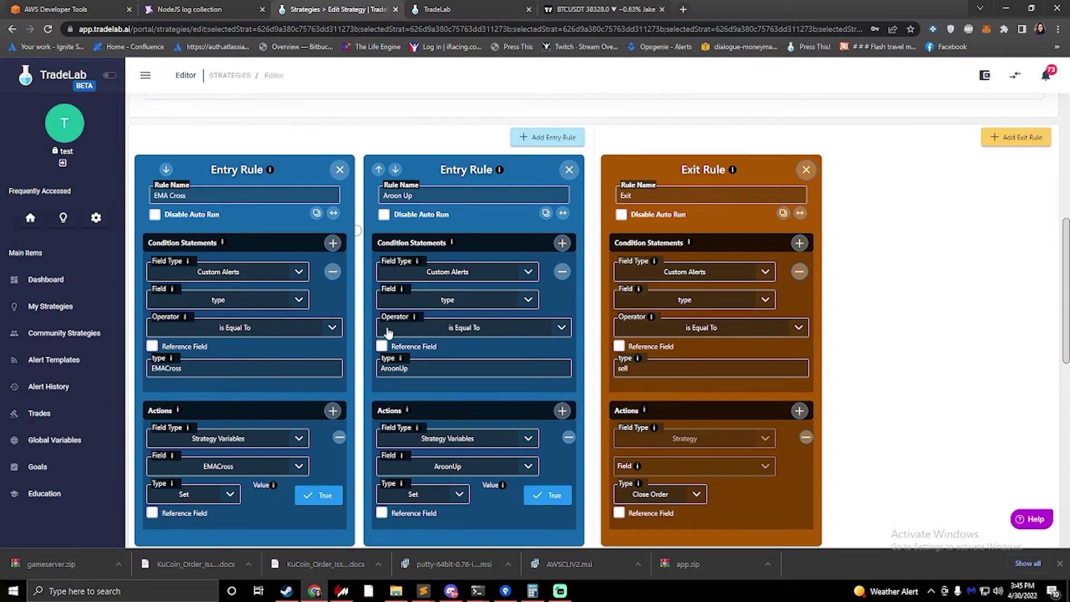
Add a Set action to the Enter rule, after Place Order, that sets the strategy variable AroonUp to False
{"action": "scroll", "coordinate": [312, 434], "scroll_direction": "down", "scroll_amount": 2}
{"action": "scroll", "coordinate": [313, 434], "scroll_direction": "down", "scroll_amount": 7}
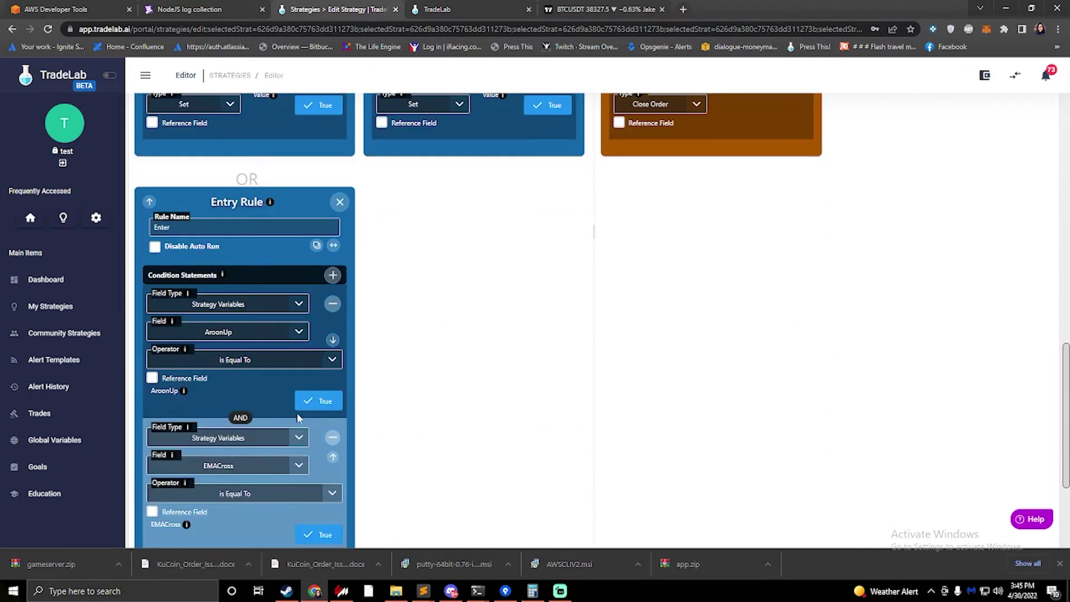
{"action": "scroll", "coordinate": [223, 284], "scroll_direction": "down", "scroll_amount": 2}
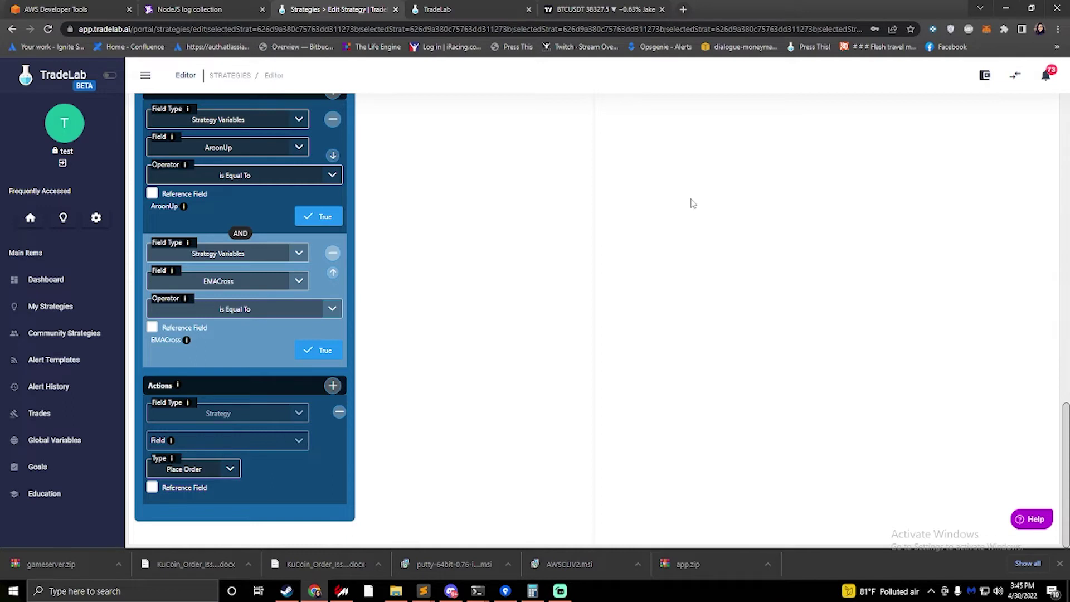
{"action": "left_click", "coordinate": [334, 389]}
{"action": "scroll", "coordinate": [261, 408], "scroll_direction": "down", "scroll_amount": 1}
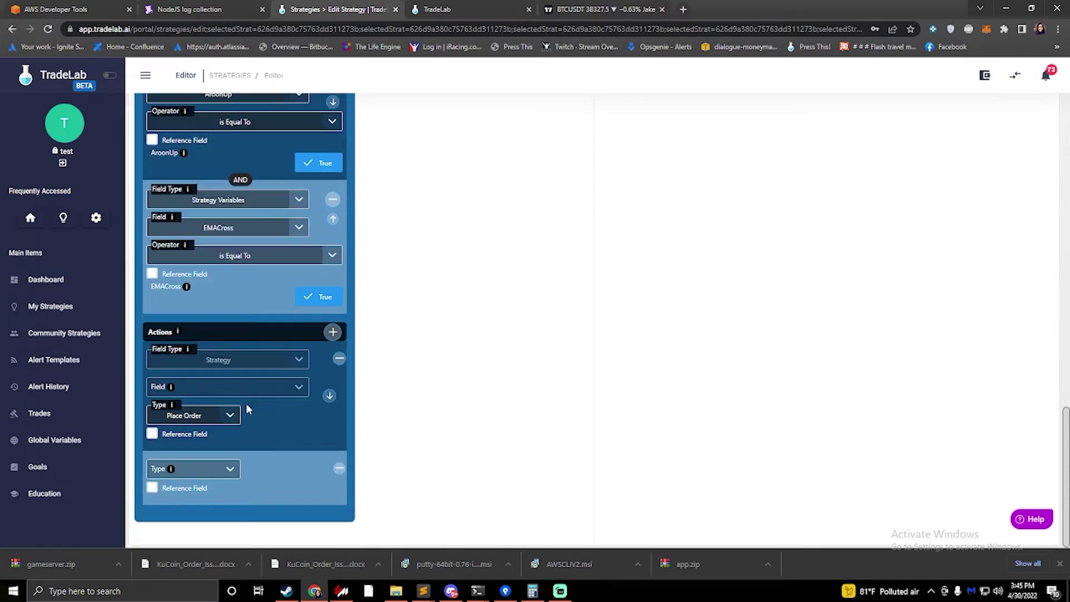
{"action": "left_click", "coordinate": [215, 469]}
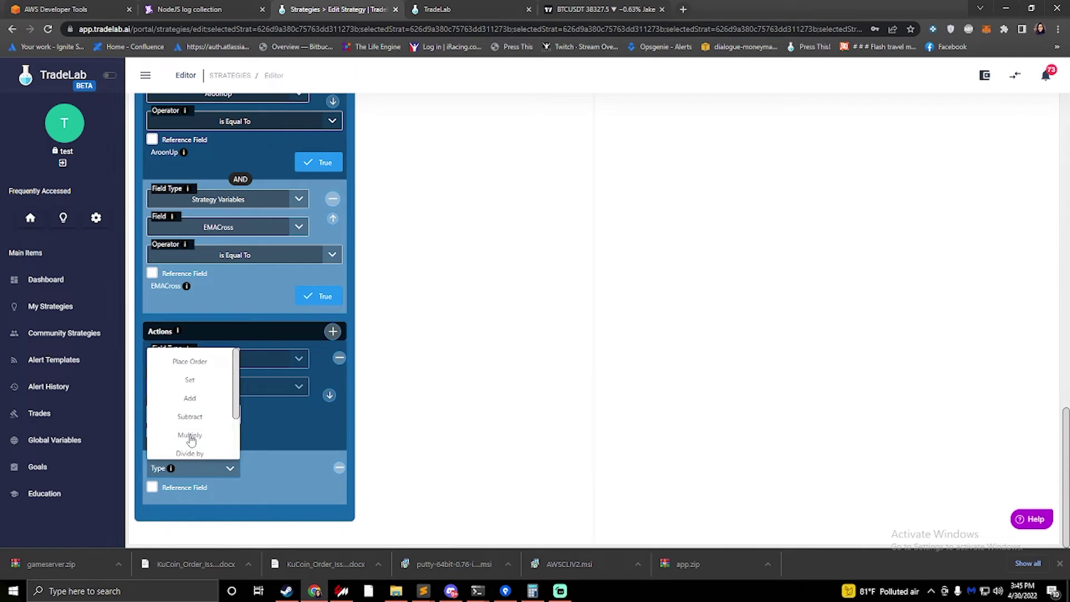
{"action": "left_click", "coordinate": [192, 379]}
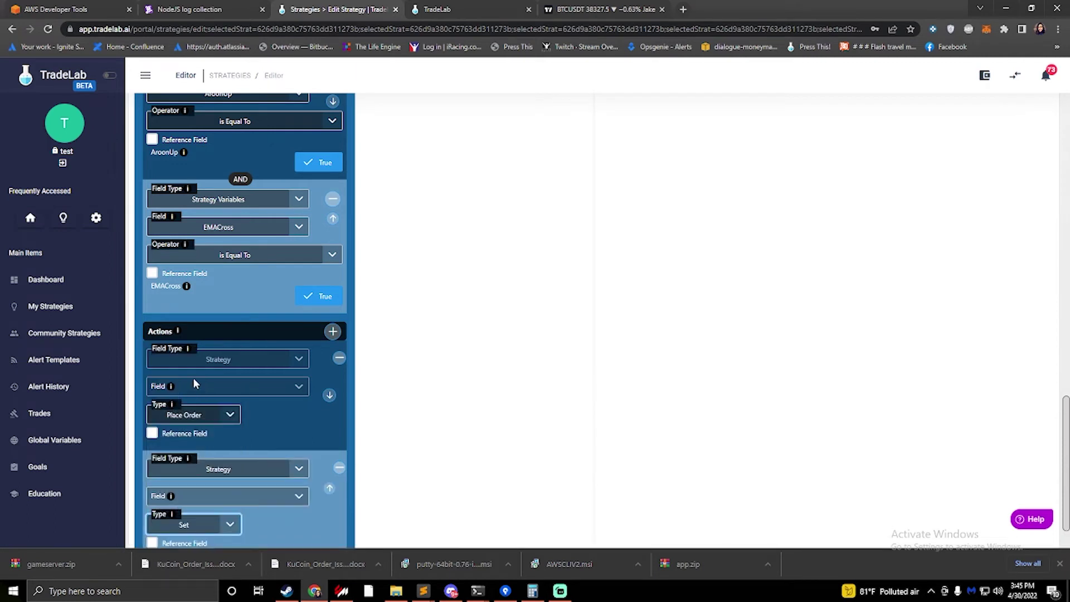
{"action": "left_click", "coordinate": [251, 468]}
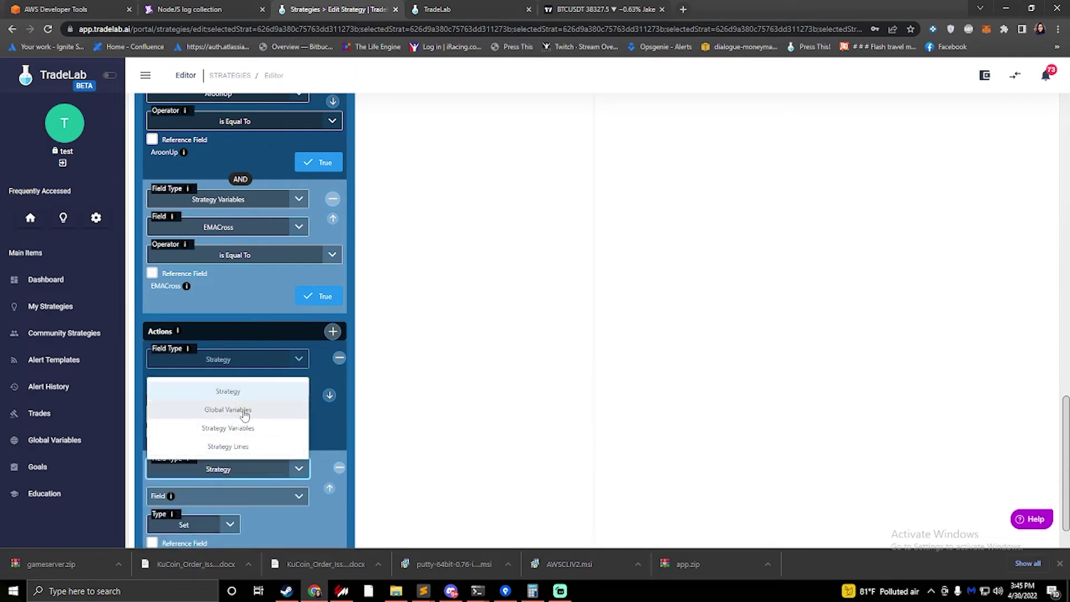
{"action": "left_click", "coordinate": [240, 428]}
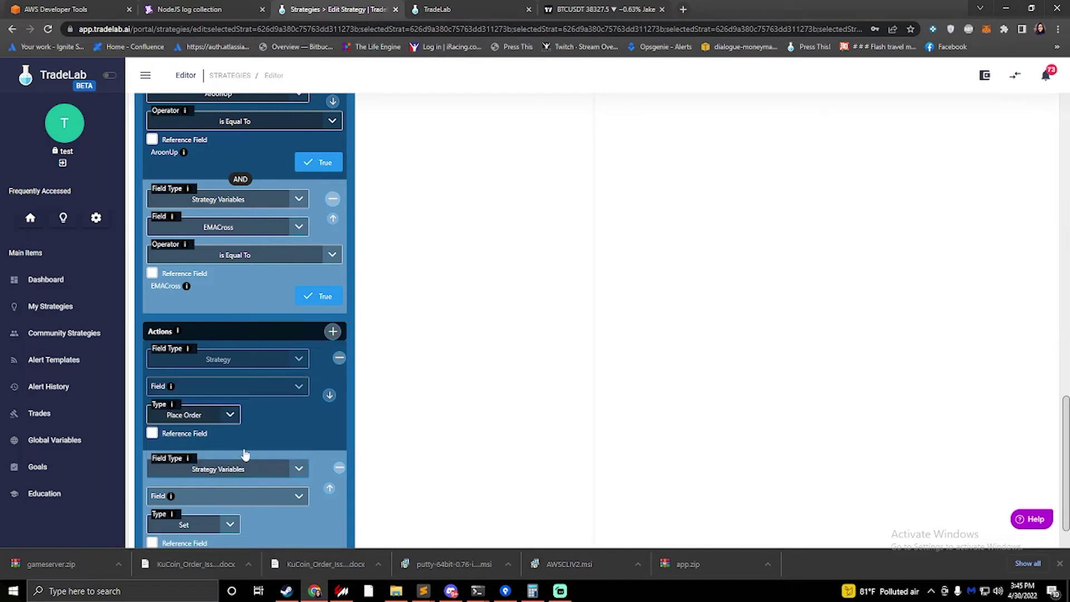
{"action": "left_click", "coordinate": [248, 496]}
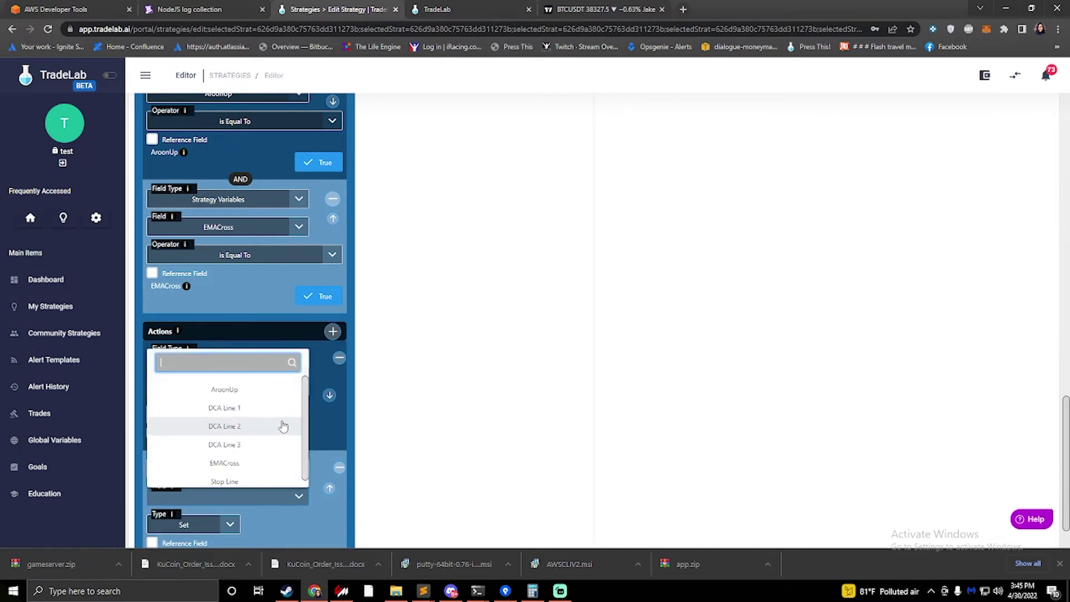
{"action": "left_click", "coordinate": [237, 389]}
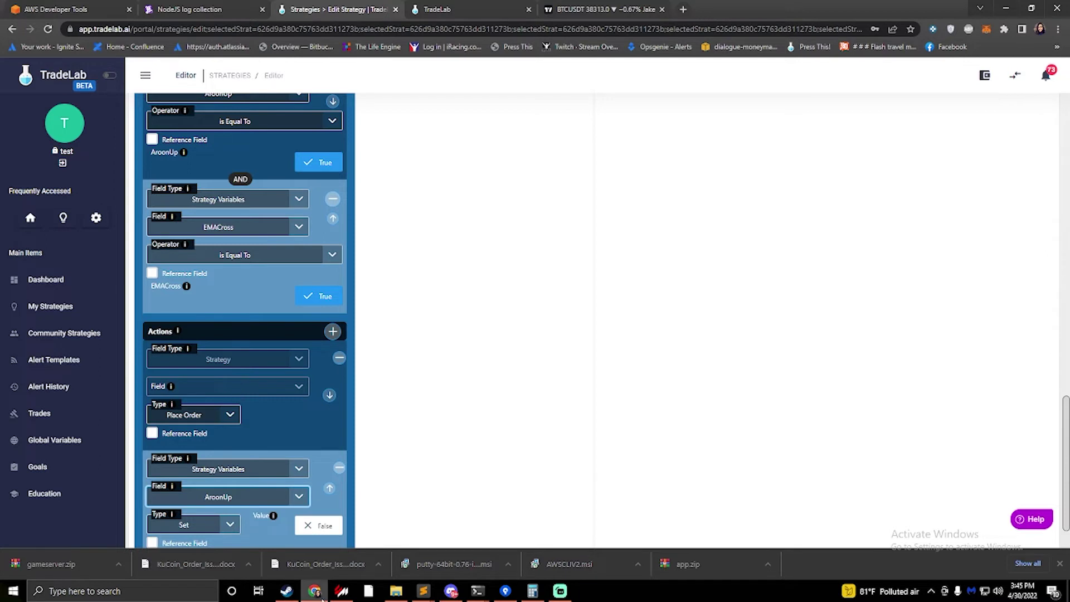
Add another Set action to the Enter rule that sets the strategy variable EMACross to False
{"action": "scroll", "coordinate": [351, 390], "scroll_direction": "down", "scroll_amount": 1}
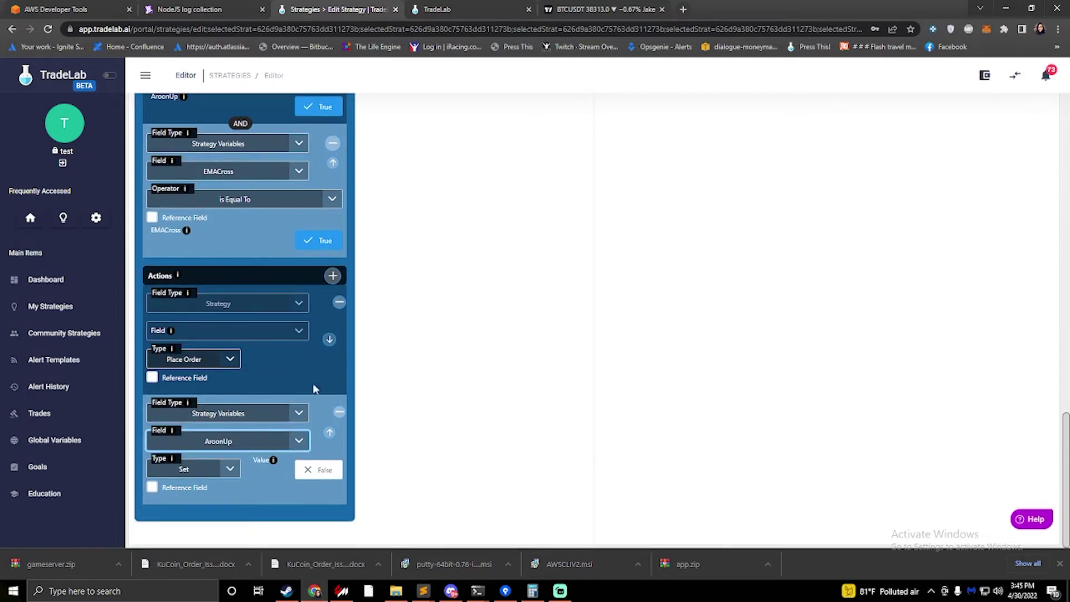
{"action": "left_click", "coordinate": [332, 276]}
{"action": "left_click", "coordinate": [213, 519]}
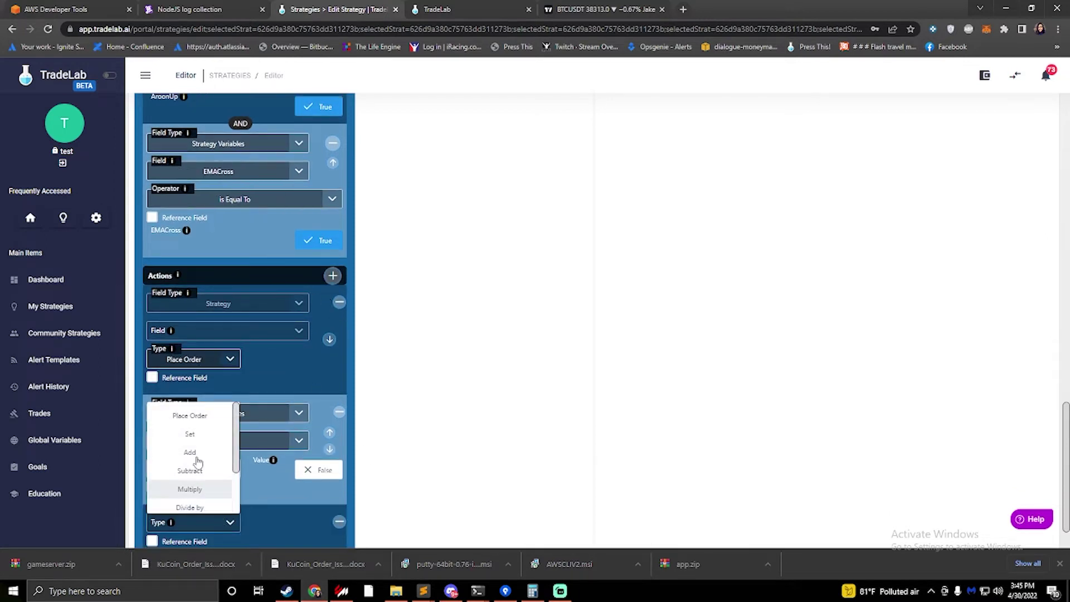
{"action": "left_click", "coordinate": [196, 438]}
{"action": "scroll", "coordinate": [461, 486], "scroll_direction": "down", "scroll_amount": 2}
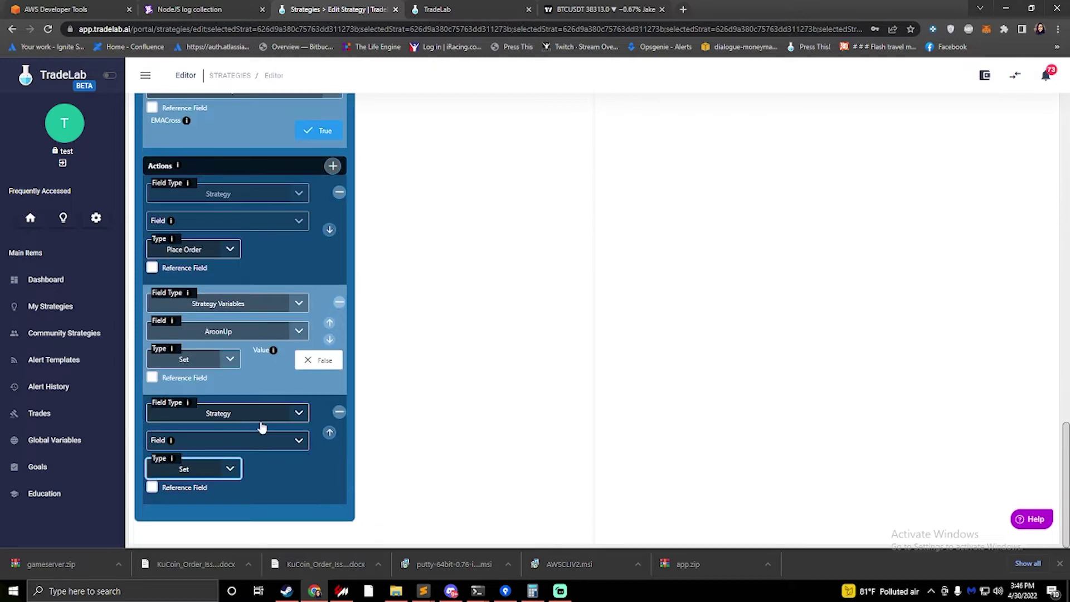
{"action": "left_click", "coordinate": [256, 415]}
{"action": "left_click", "coordinate": [241, 479]}
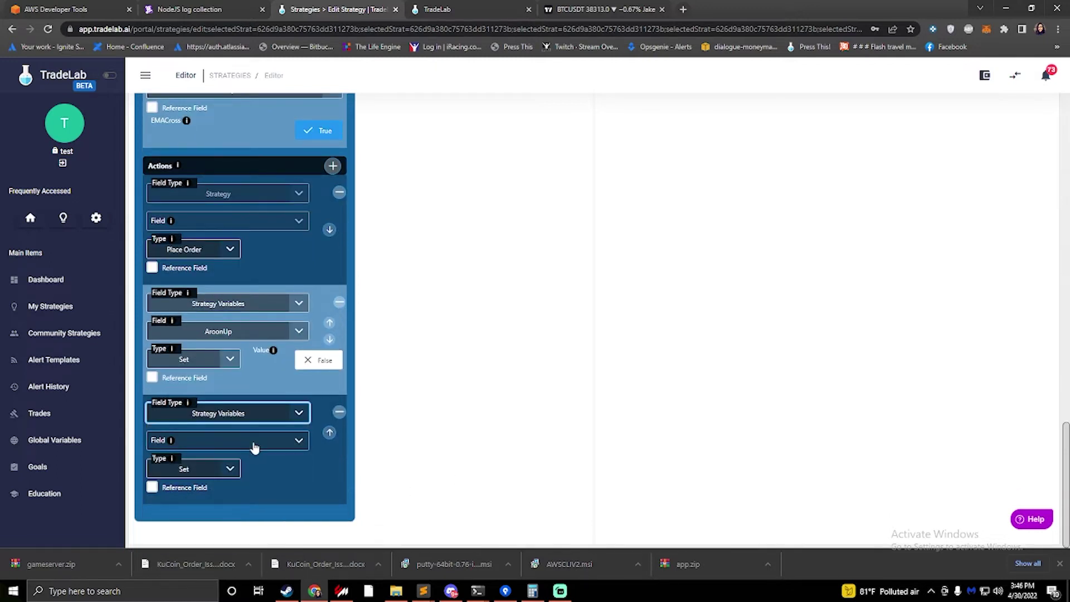
{"action": "left_click", "coordinate": [250, 441]}
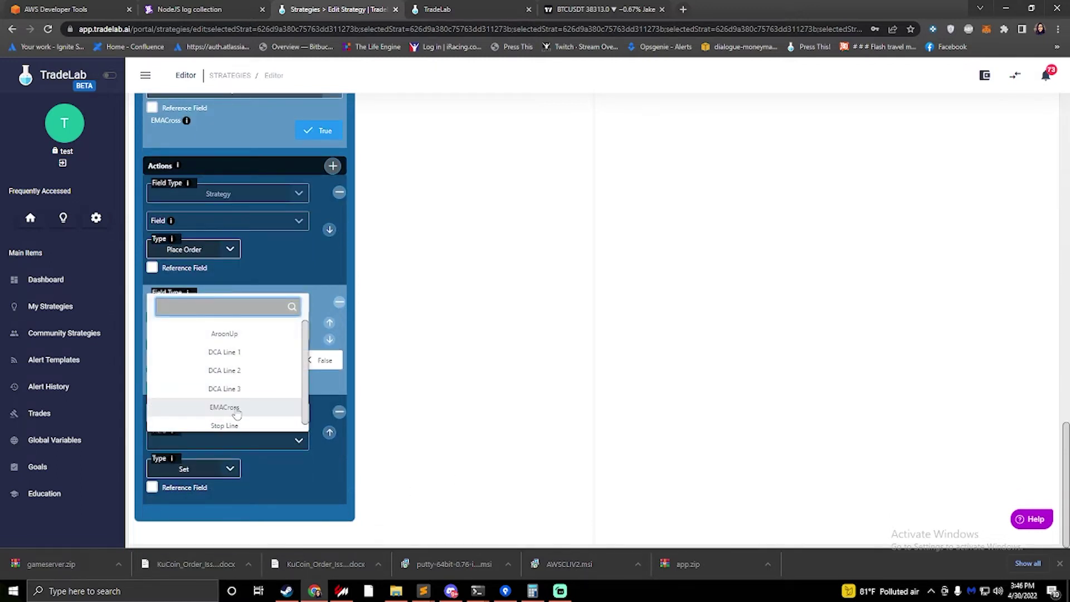
{"action": "left_click", "coordinate": [257, 407]}
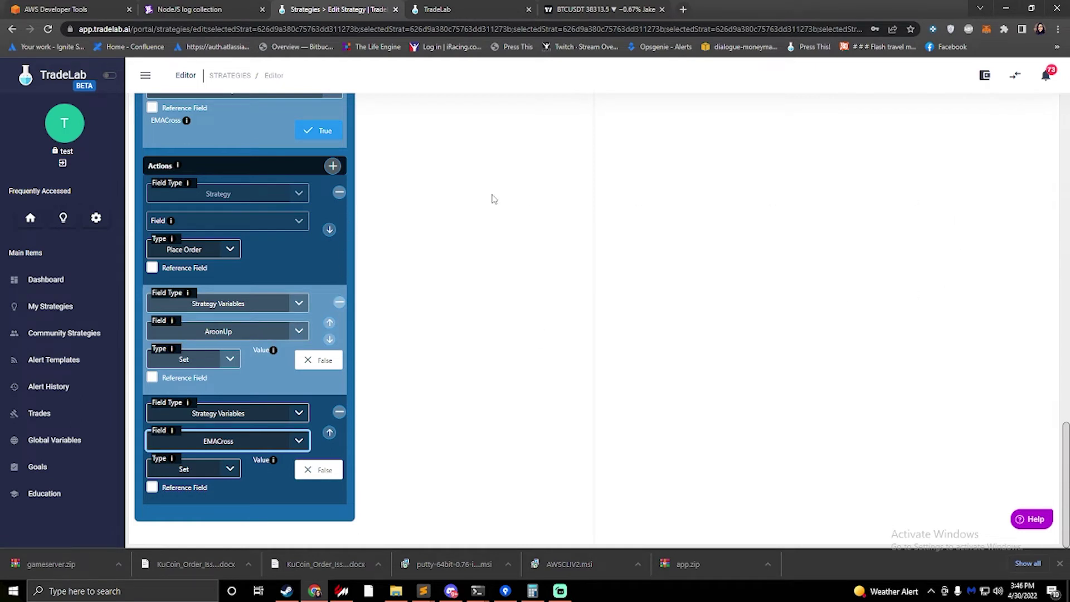
{"action": "left_click", "coordinate": [287, 307]}
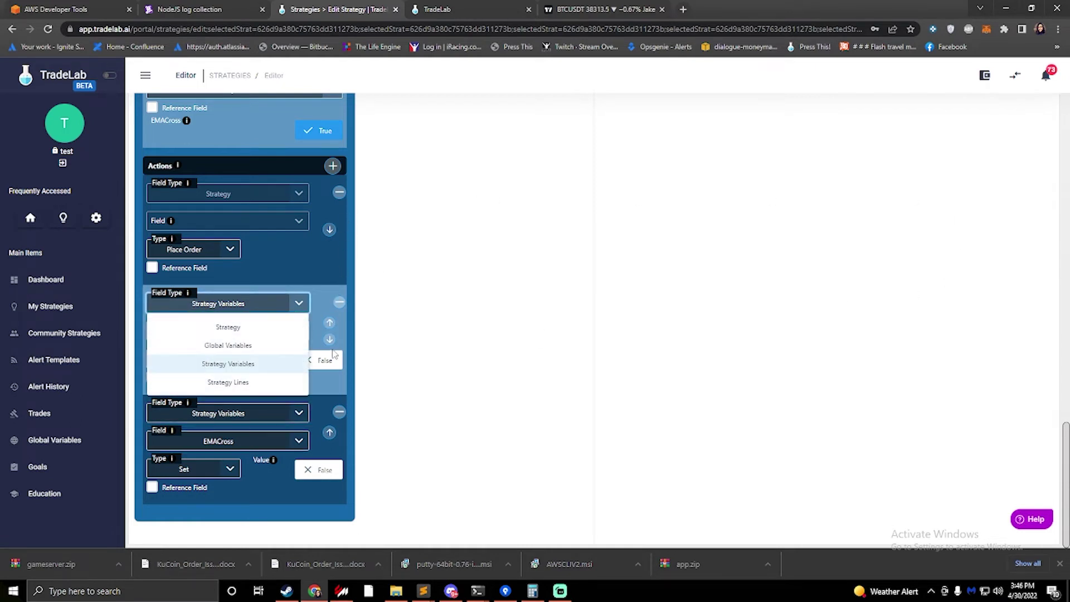
{"action": "left_click", "coordinate": [300, 306]}
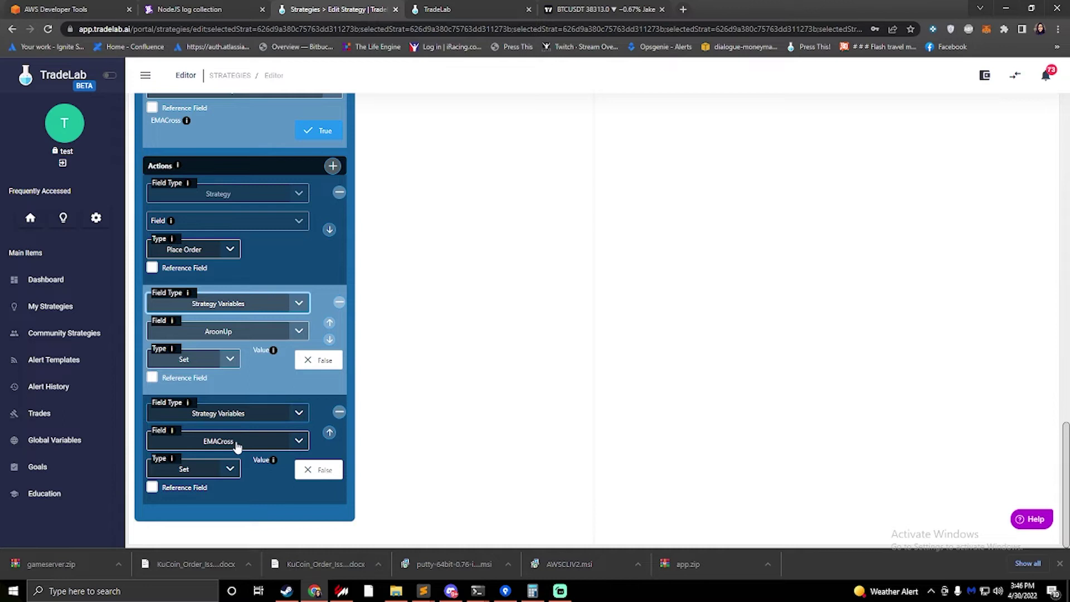
Reorder the Enter rule's actions so EMACross is set first, AroonUp second and Place Order comes last
{"action": "left_click", "coordinate": [330, 433]}
{"action": "left_click", "coordinate": [329, 323]}
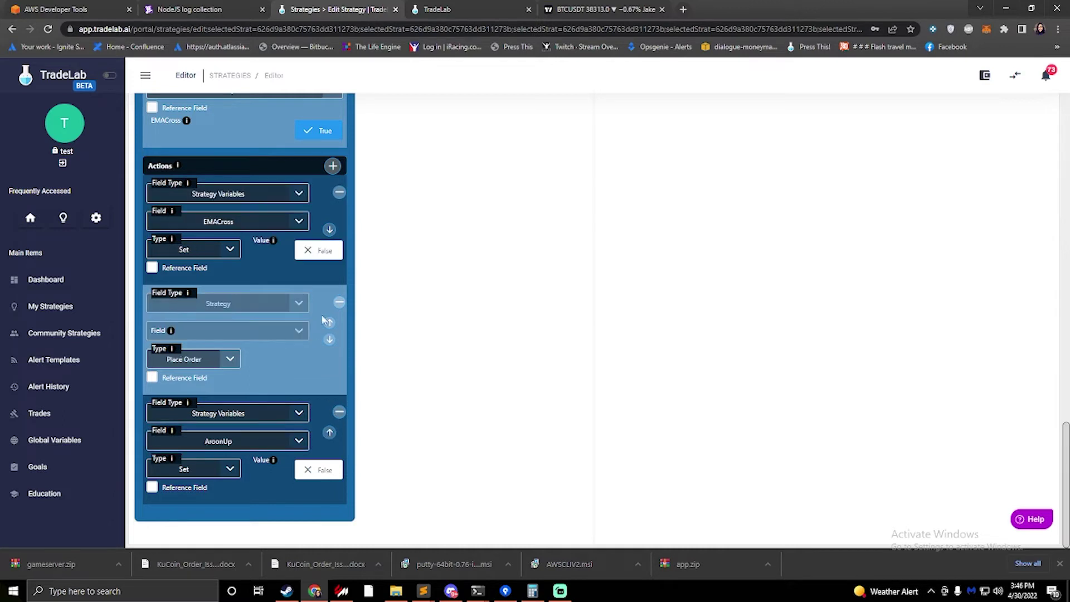
{"action": "left_click", "coordinate": [330, 433]}
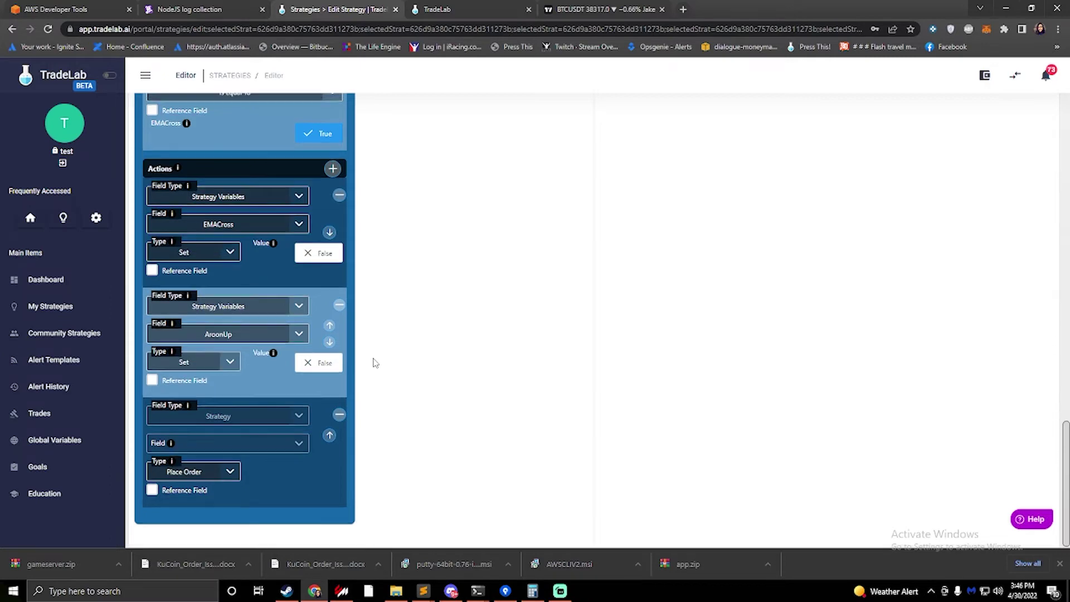
Add a fourth entry rule and name it Reset
{"action": "scroll", "coordinate": [375, 363], "scroll_direction": "up", "scroll_amount": 7}
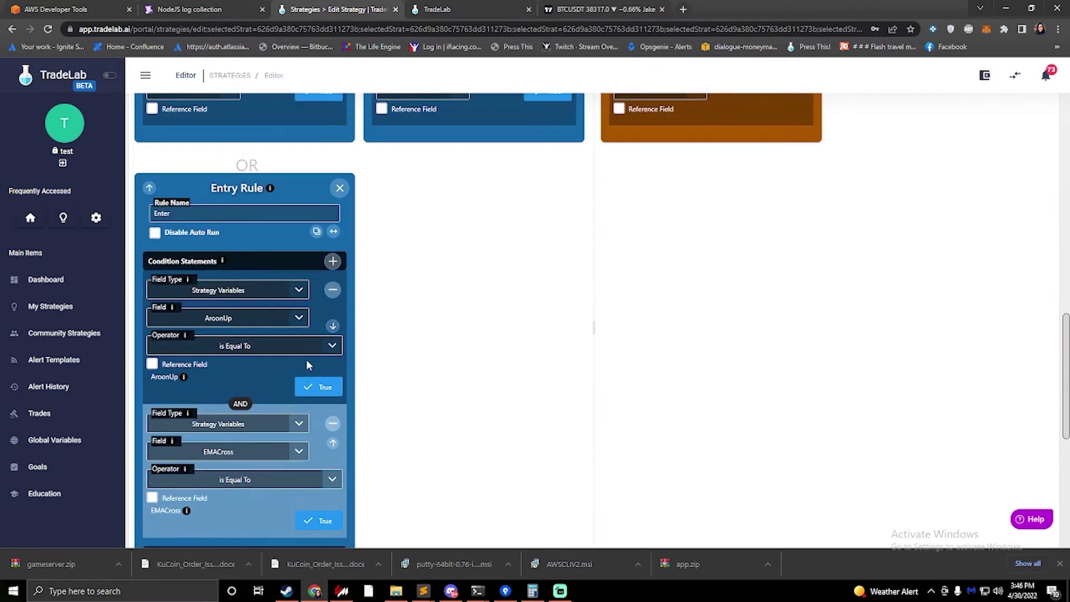
{"action": "scroll", "coordinate": [256, 368], "scroll_direction": "down", "scroll_amount": 5}
{"action": "scroll", "coordinate": [255, 367], "scroll_direction": "up", "scroll_amount": 5}
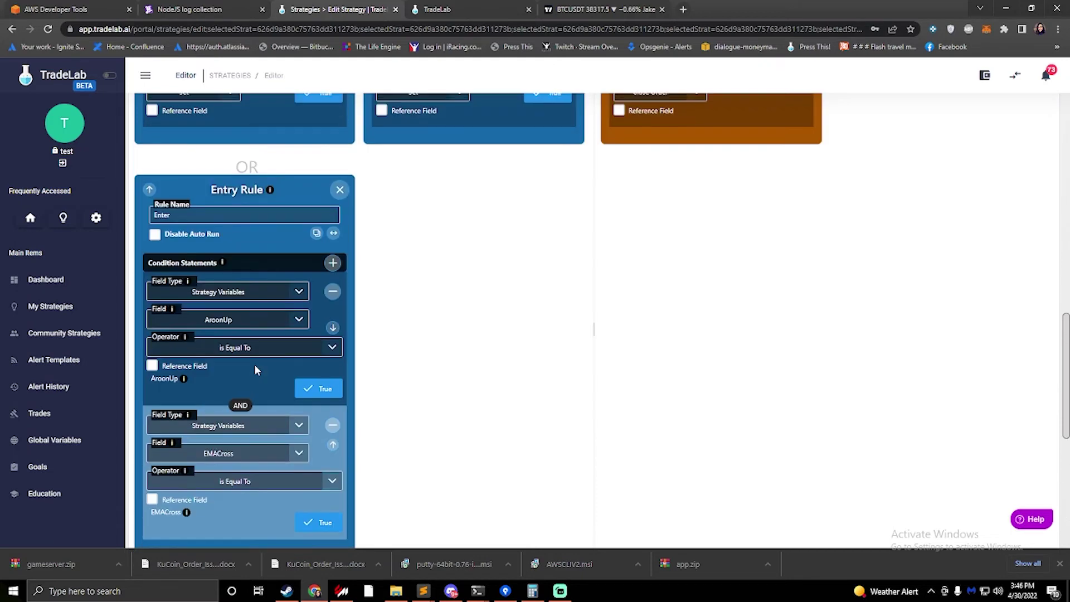
{"action": "scroll", "coordinate": [255, 370], "scroll_direction": "up", "scroll_amount": 7}
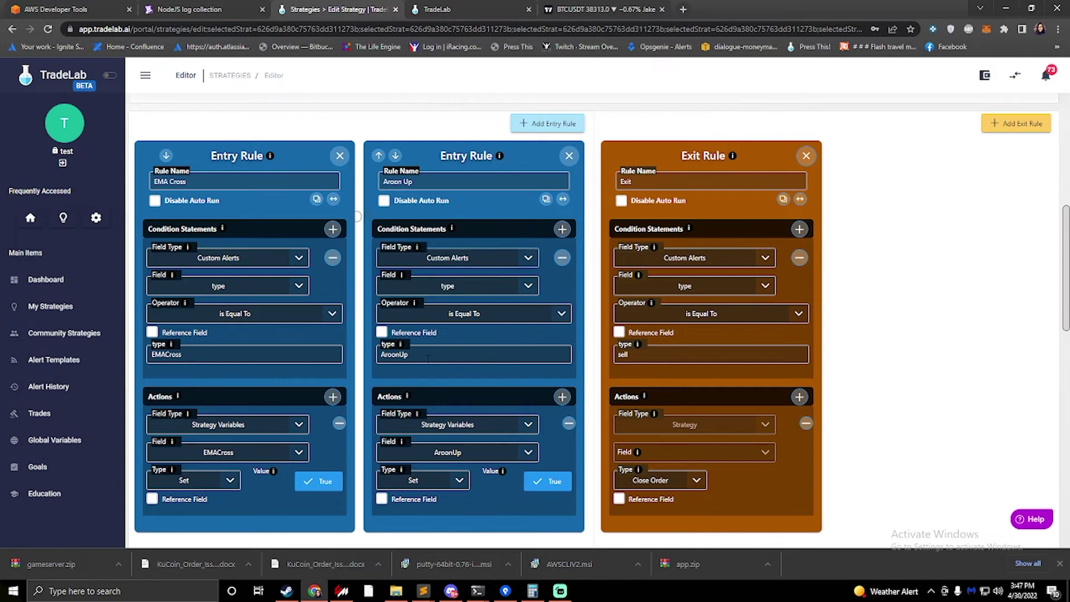
{"action": "scroll", "coordinate": [429, 358], "scroll_direction": "down", "scroll_amount": 1}
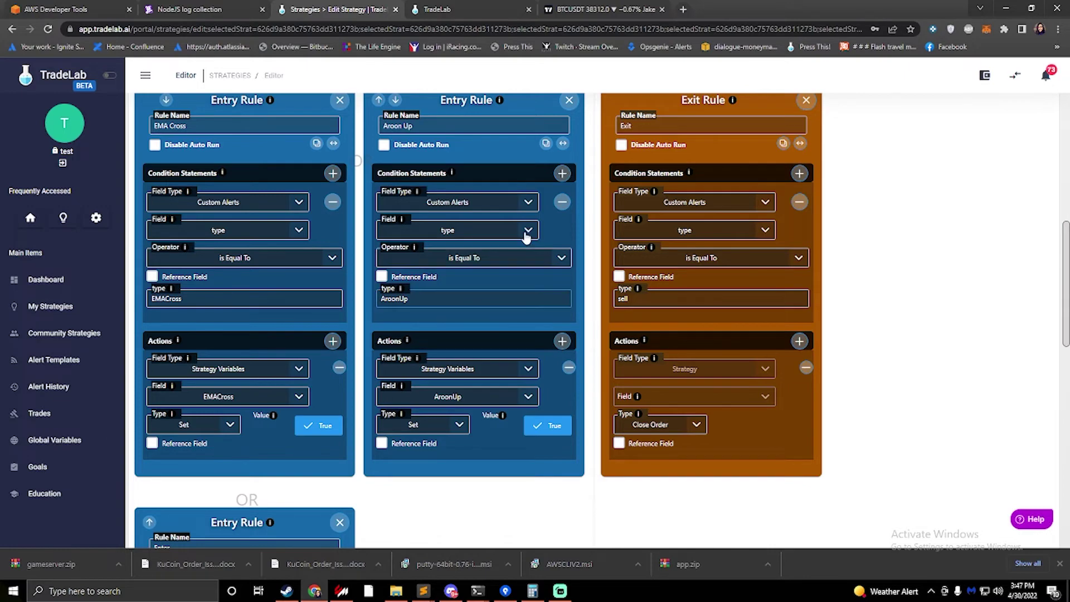
{"action": "scroll", "coordinate": [526, 232], "scroll_direction": "up", "scroll_amount": 2}
{"action": "left_click", "coordinate": [551, 180]}
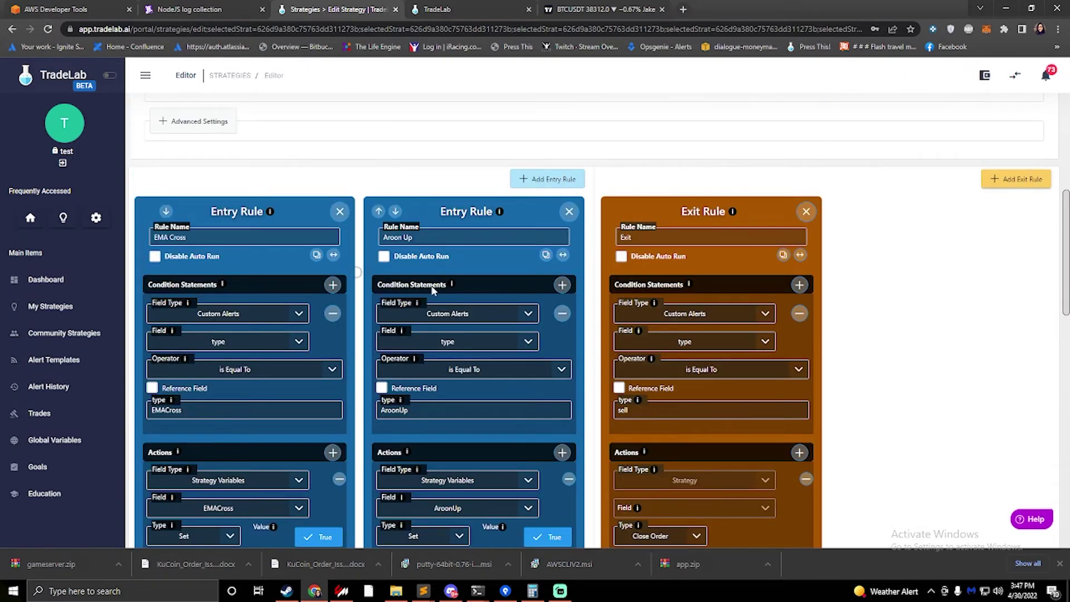
{"action": "scroll", "coordinate": [432, 301], "scroll_direction": "down", "scroll_amount": 7}
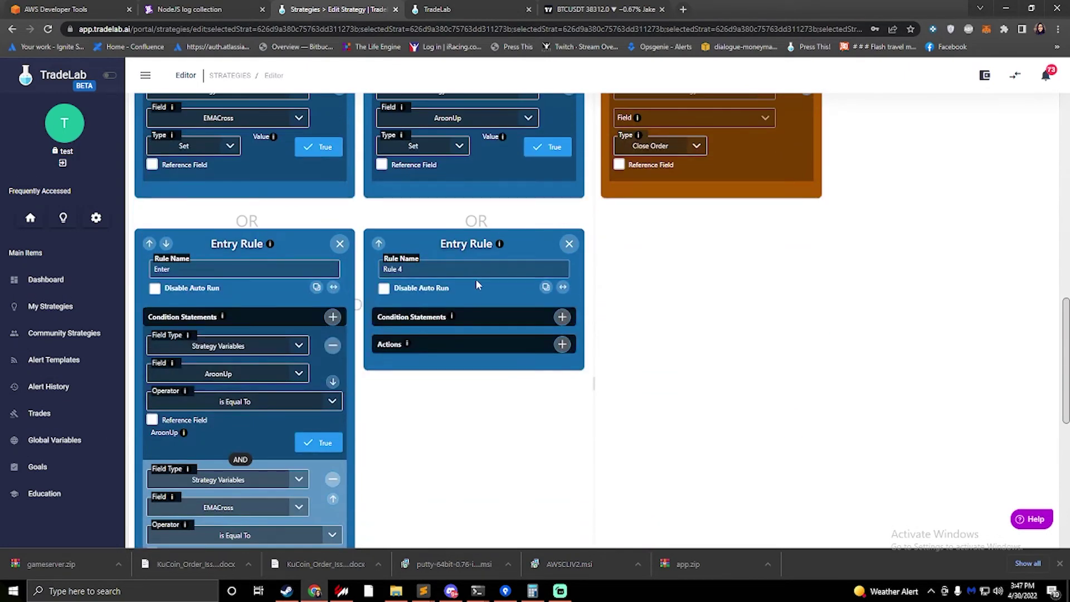
{"action": "triple_click", "coordinate": [504, 266]}
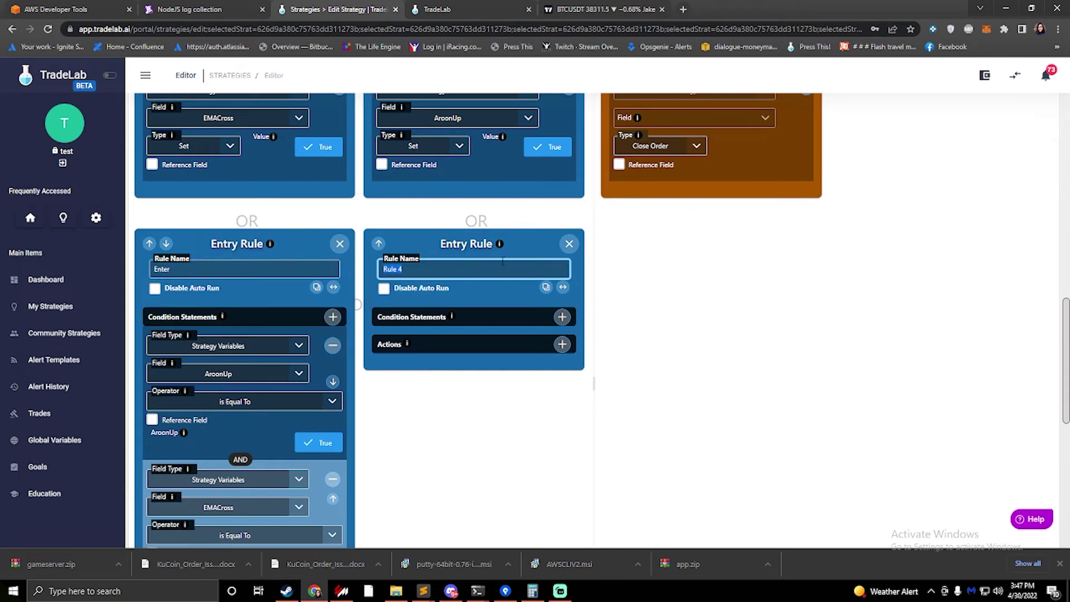
{"action": "type", "text": "Reset"}
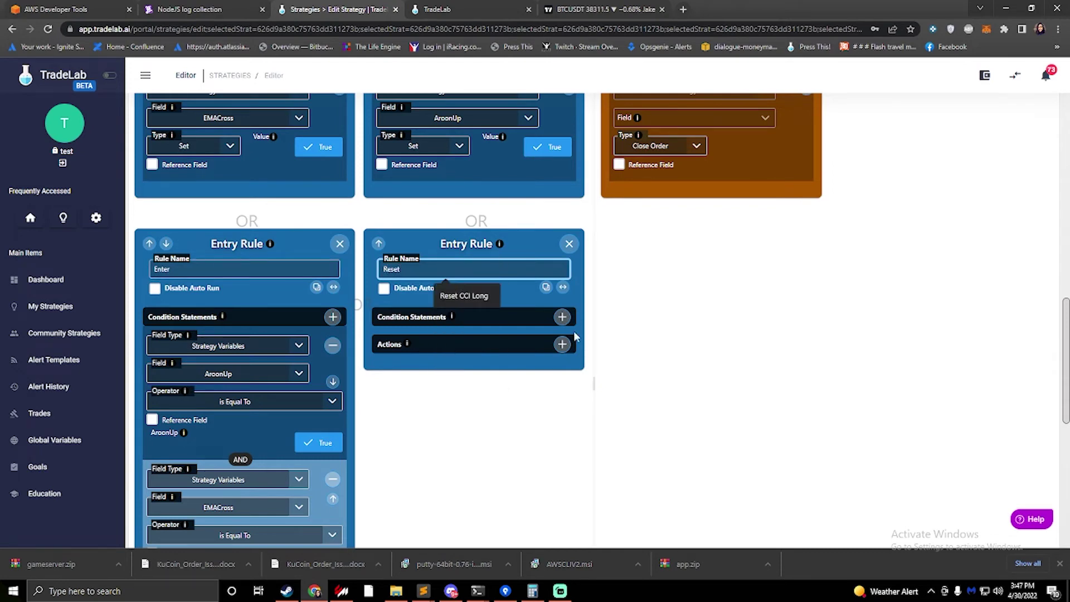
{"action": "left_click", "coordinate": [562, 316]}
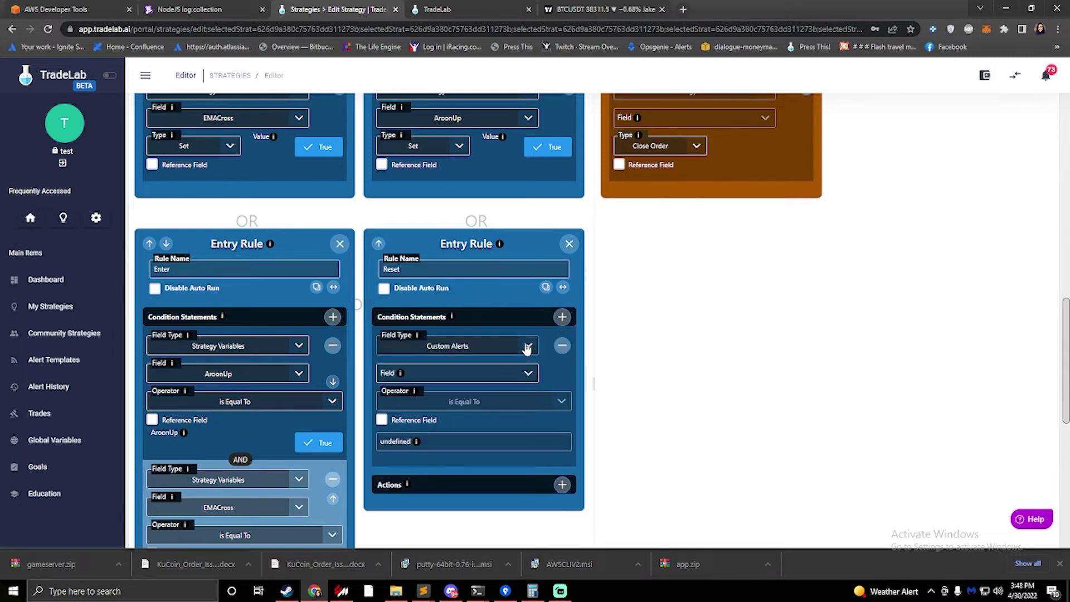
{"action": "left_click", "coordinate": [527, 346]}
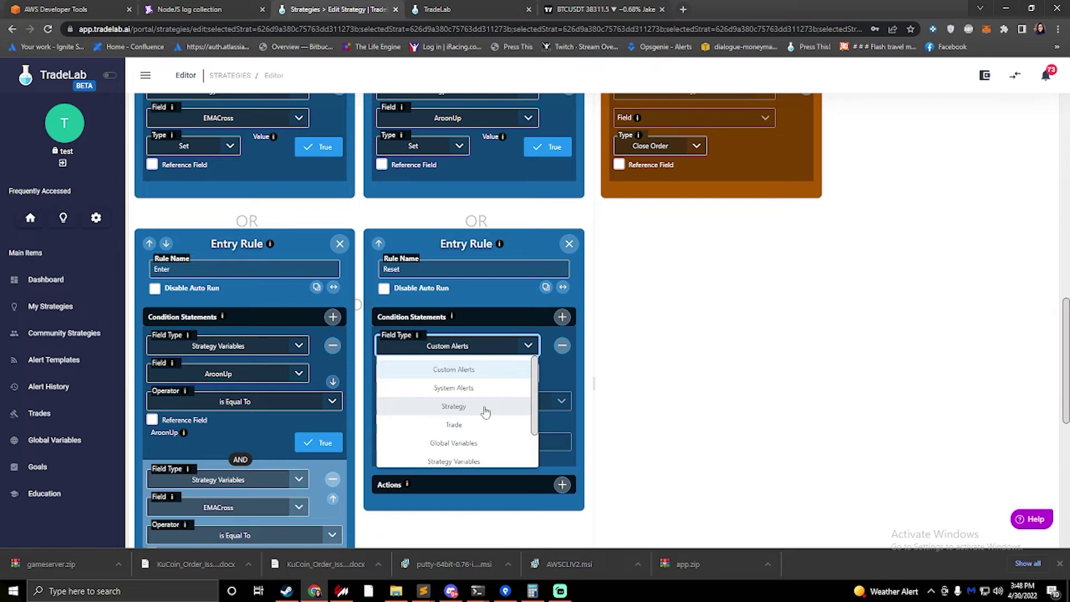
{"action": "scroll", "coordinate": [479, 429], "scroll_direction": "down", "scroll_amount": 2}
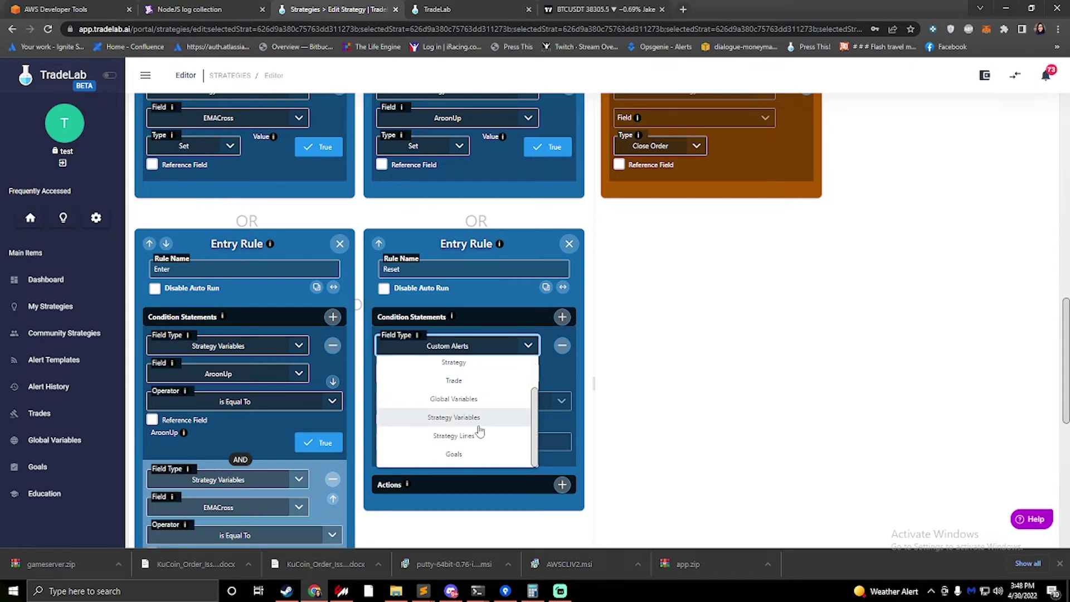
{"action": "scroll", "coordinate": [480, 431], "scroll_direction": "up", "scroll_amount": 2}
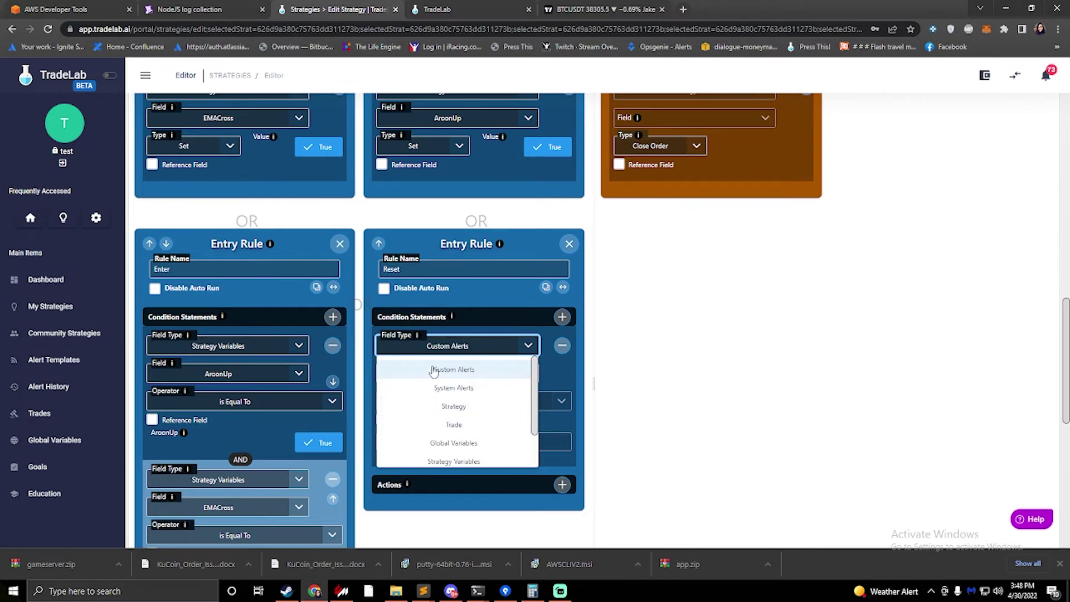
{"action": "left_click", "coordinate": [563, 346]}
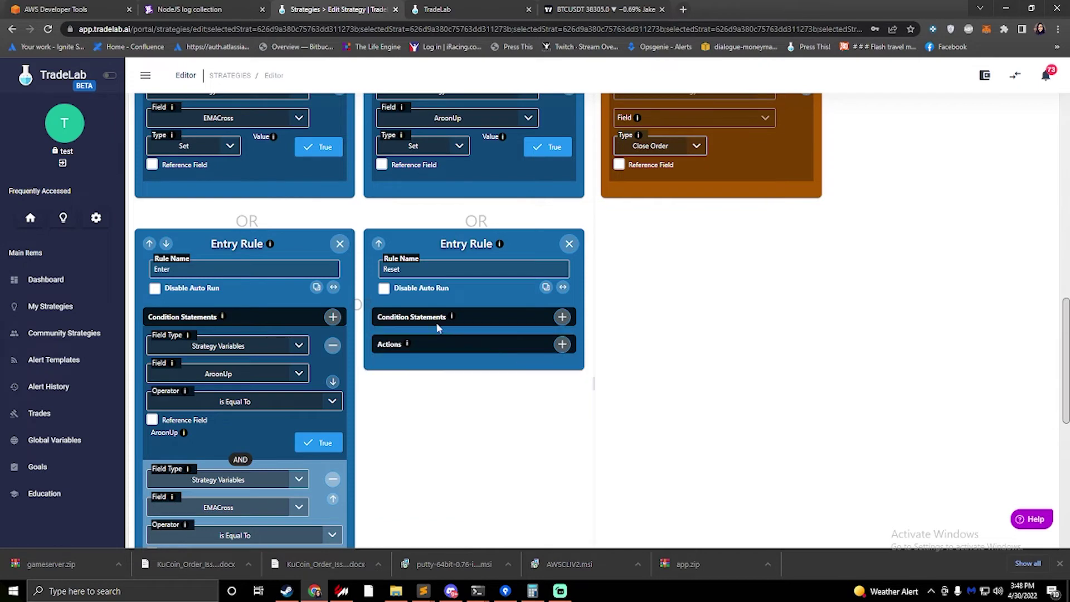
Add a blank action to the Reset rule and a condition requiring the Trade field Current Price to be greater than 0.0
{"action": "left_click", "coordinate": [562, 344]}
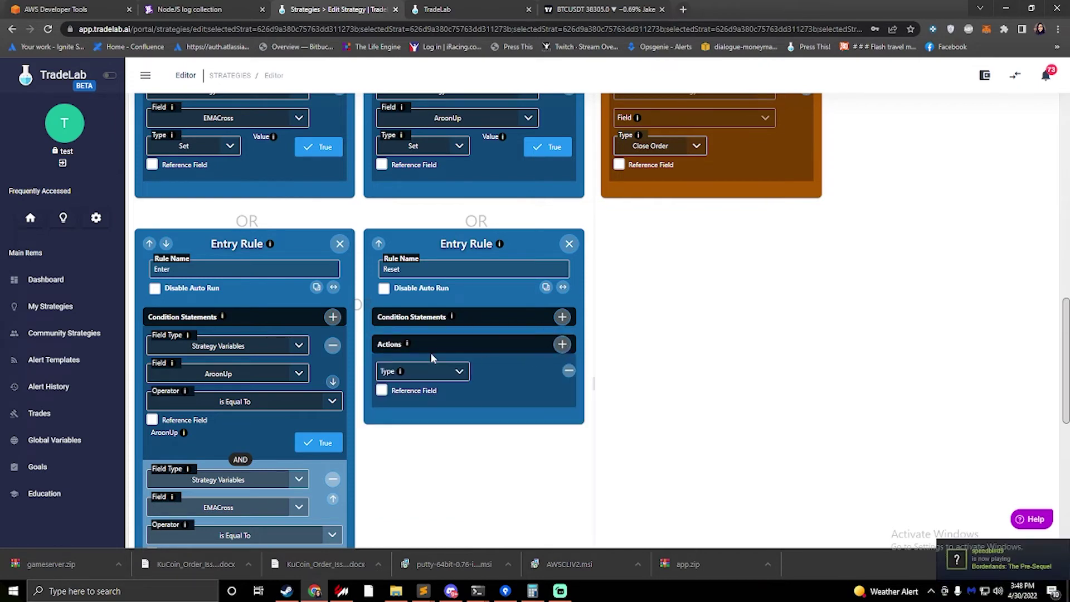
{"action": "left_click", "coordinate": [430, 378]}
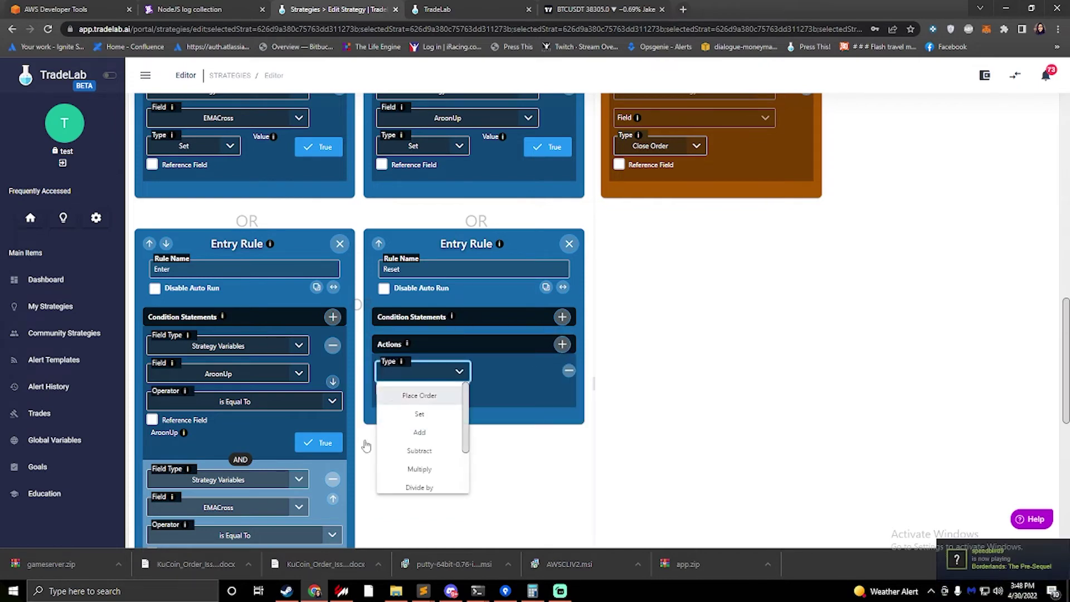
{"action": "left_click", "coordinate": [562, 317]}
{"action": "left_click", "coordinate": [495, 349]}
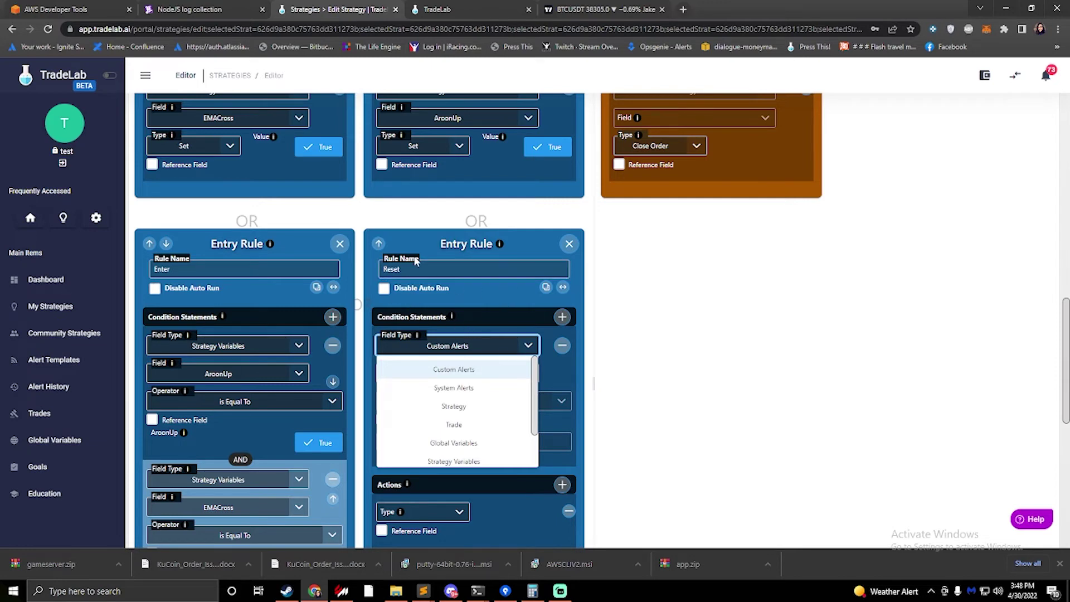
{"action": "left_click", "coordinate": [477, 429]}
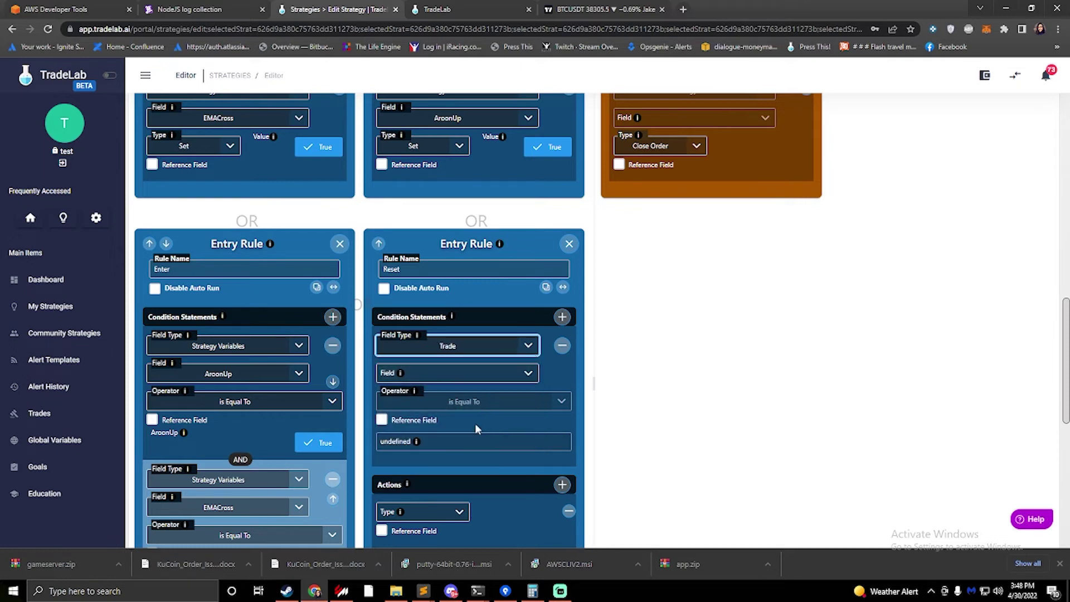
{"action": "left_click", "coordinate": [447, 375]}
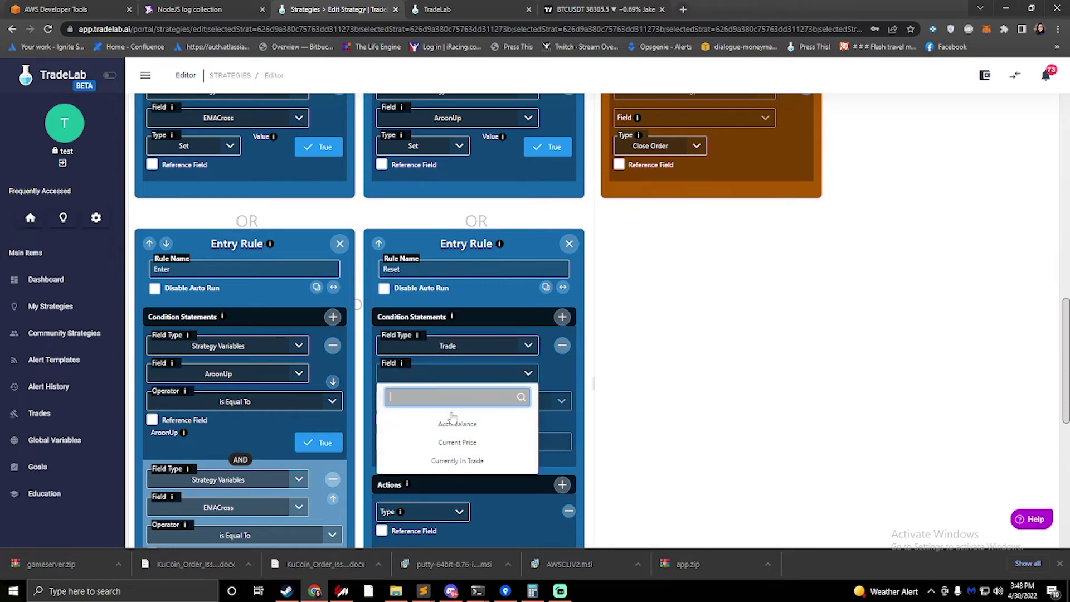
{"action": "left_click", "coordinate": [448, 442]}
{"action": "left_click", "coordinate": [484, 402]}
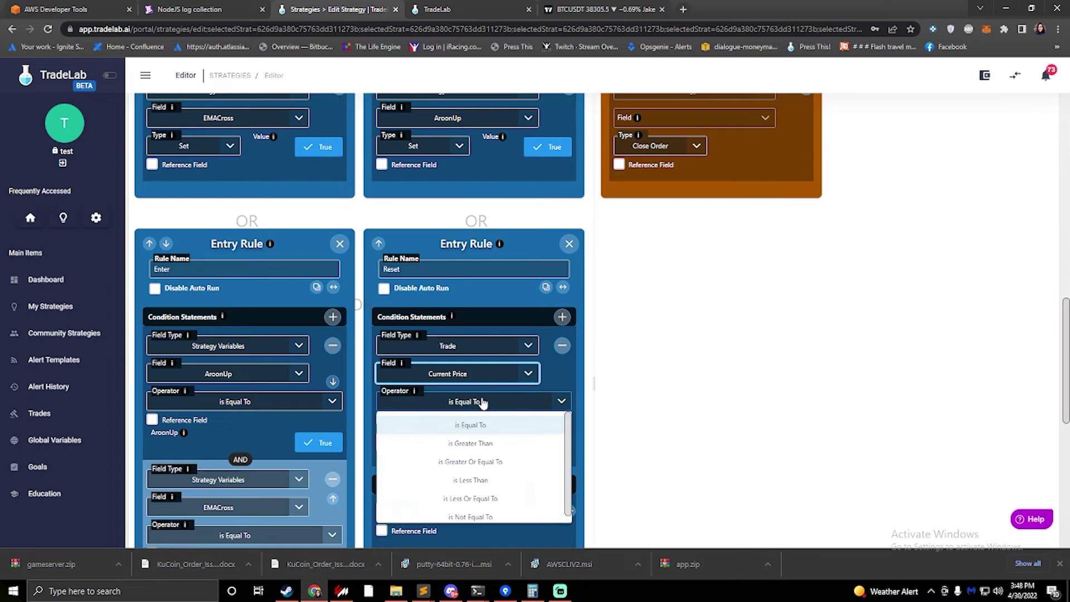
{"action": "left_click", "coordinate": [480, 446]}
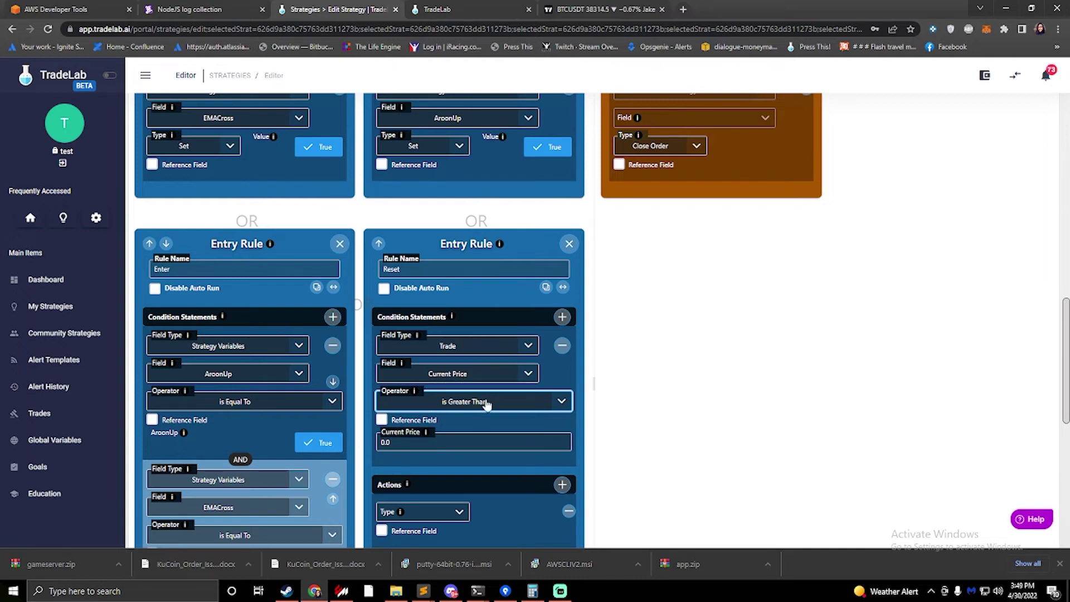
Configure the Reset rule's blank action as Set, with the strategy variable AroonUp set to False
{"action": "scroll", "coordinate": [456, 392], "scroll_direction": "down", "scroll_amount": 1}
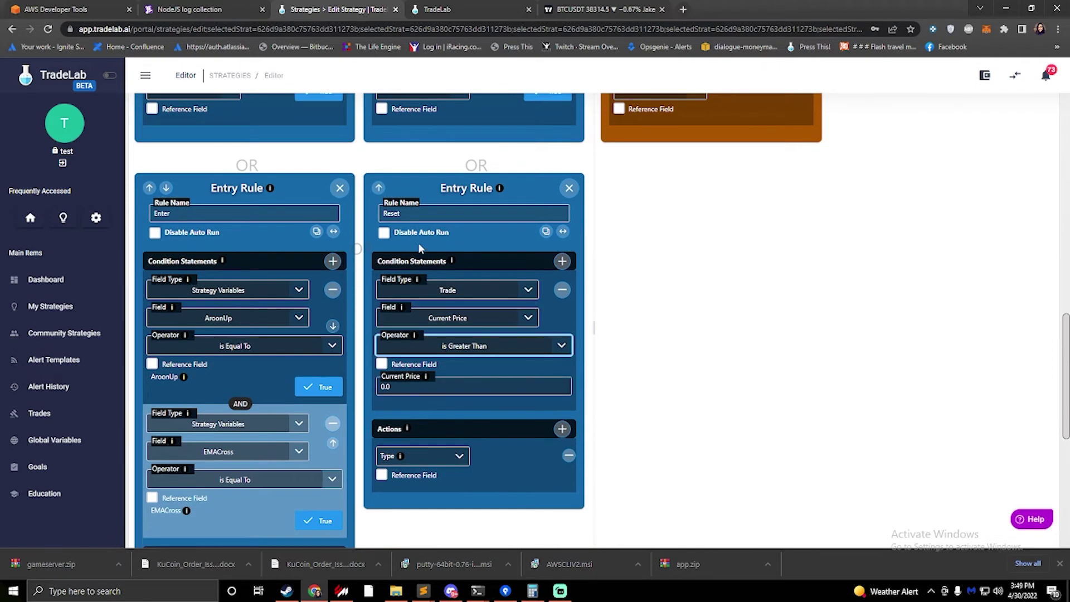
{"action": "left_click", "coordinate": [455, 456]}
{"action": "left_click", "coordinate": [420, 367]}
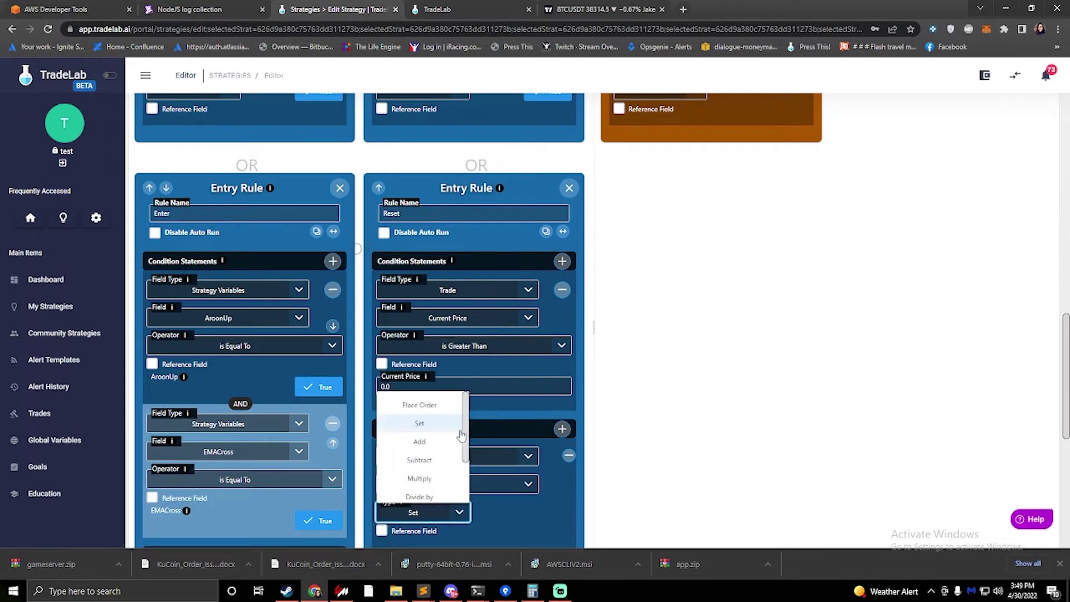
{"action": "left_click", "coordinate": [475, 457]}
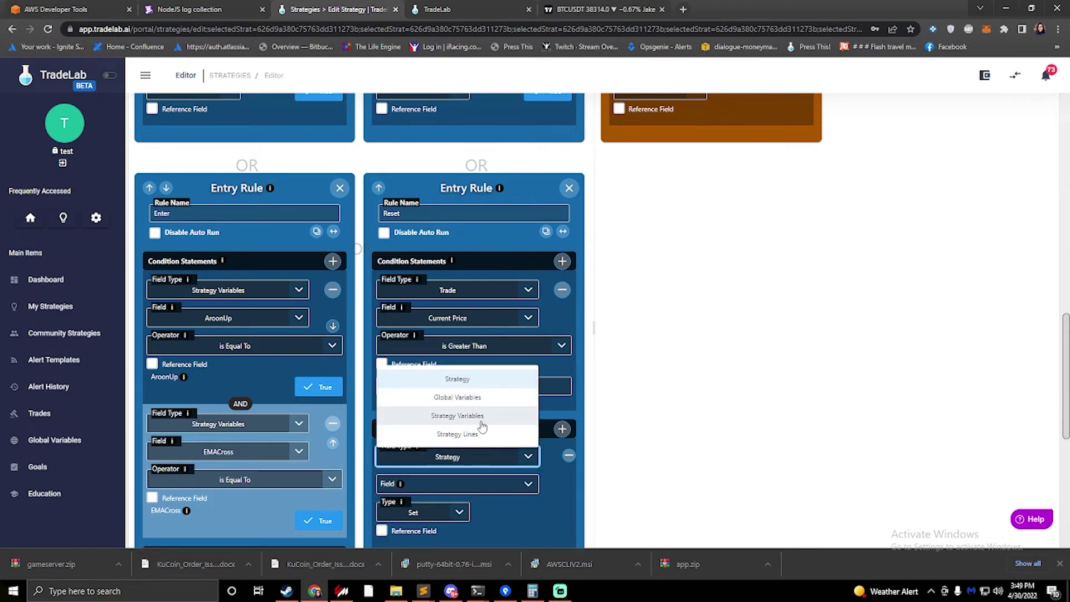
{"action": "left_click", "coordinate": [467, 427]}
{"action": "left_click", "coordinate": [483, 485]}
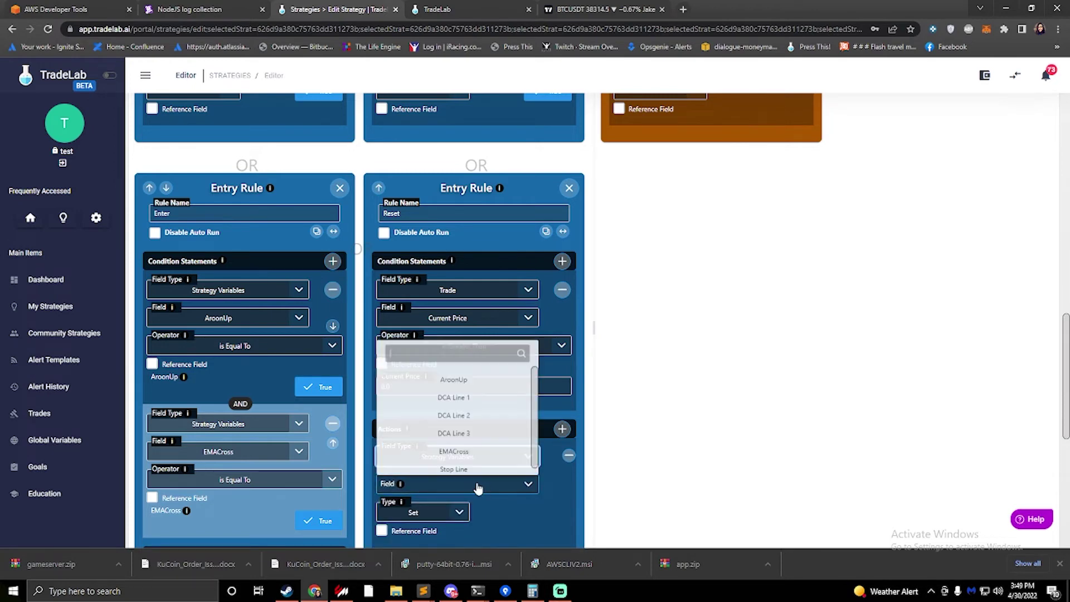
{"action": "left_click", "coordinate": [466, 381]}
Add a second Set action to the Reset rule that sets the strategy variable EMACross to False
{"action": "left_click", "coordinate": [562, 429]}
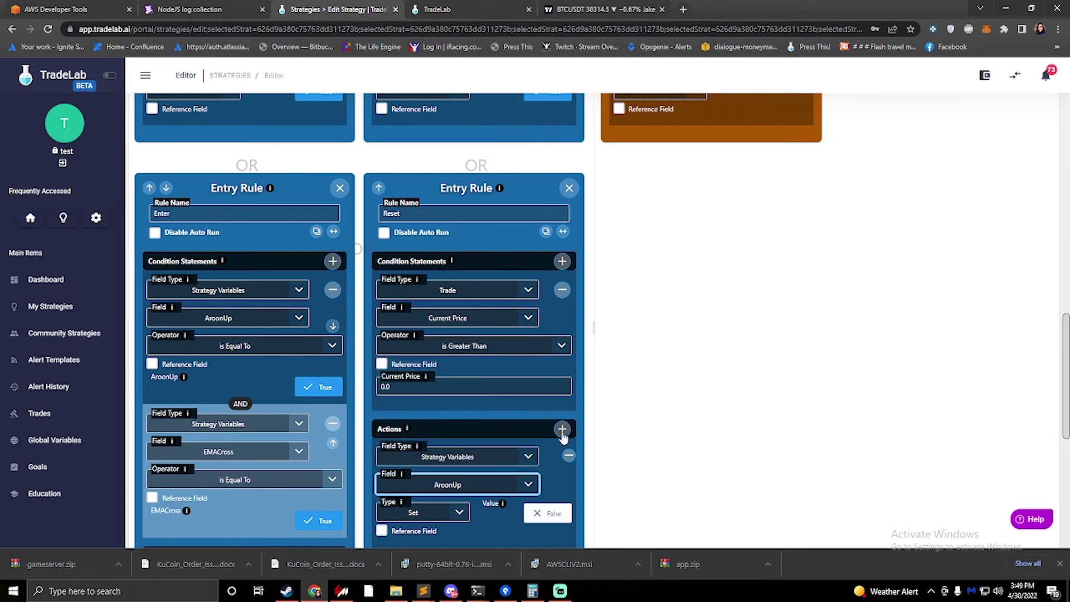
{"action": "scroll", "coordinate": [574, 434], "scroll_direction": "down", "scroll_amount": 4}
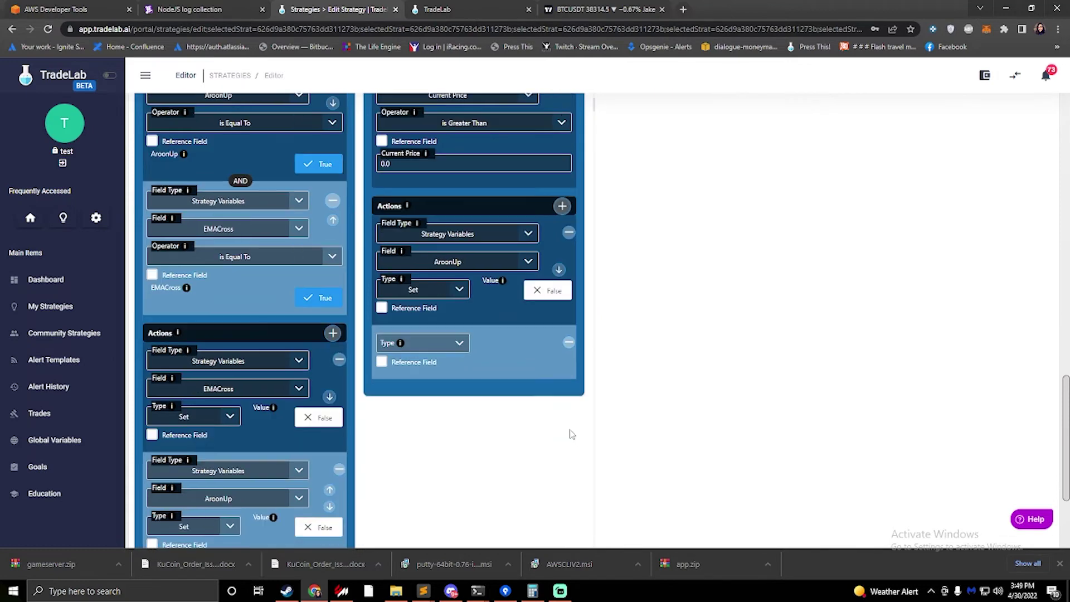
{"action": "left_click", "coordinate": [453, 343]}
{"action": "left_click", "coordinate": [430, 387]}
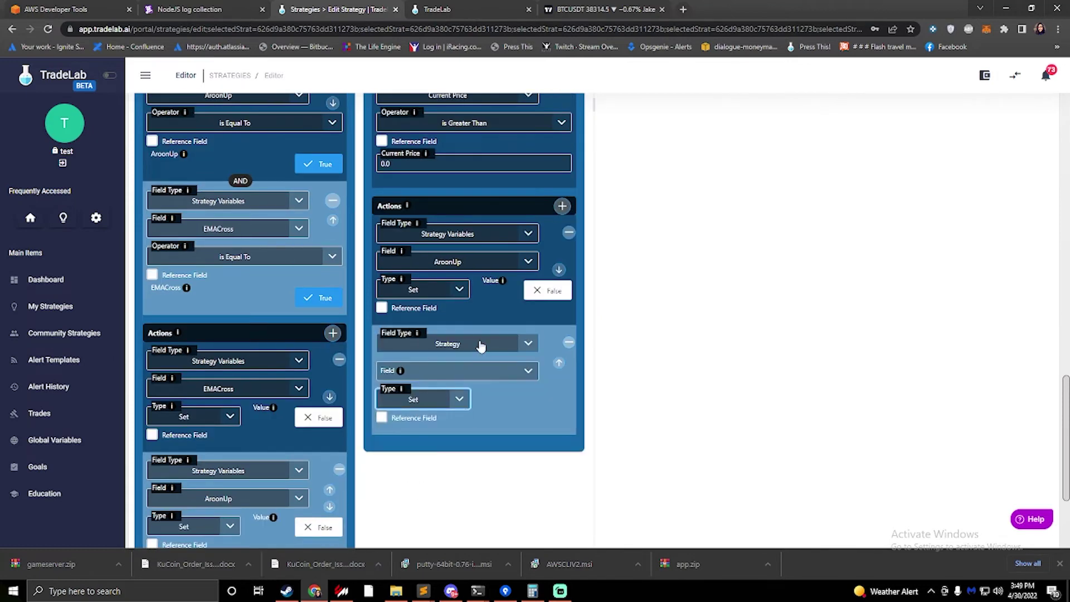
{"action": "left_click", "coordinate": [478, 343]}
{"action": "left_click", "coordinate": [465, 403]}
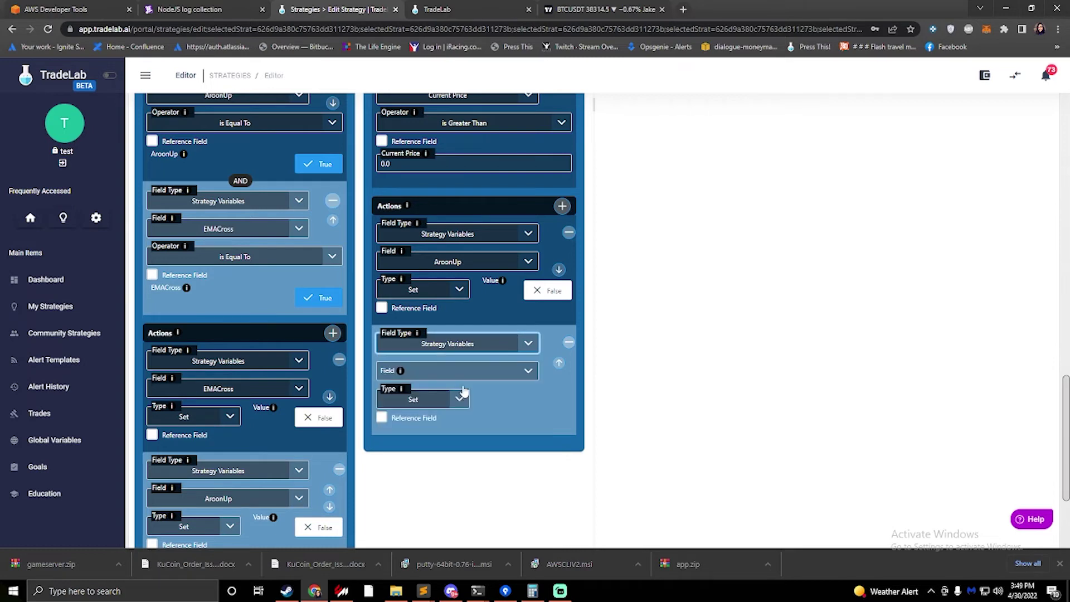
{"action": "left_click", "coordinate": [462, 379]}
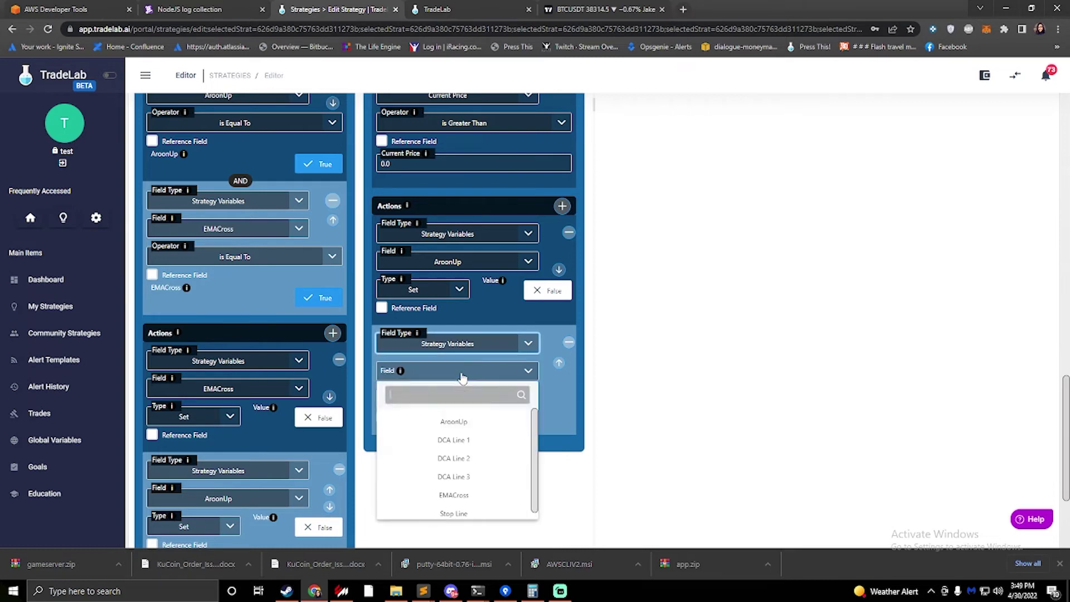
{"action": "left_click", "coordinate": [462, 495]}
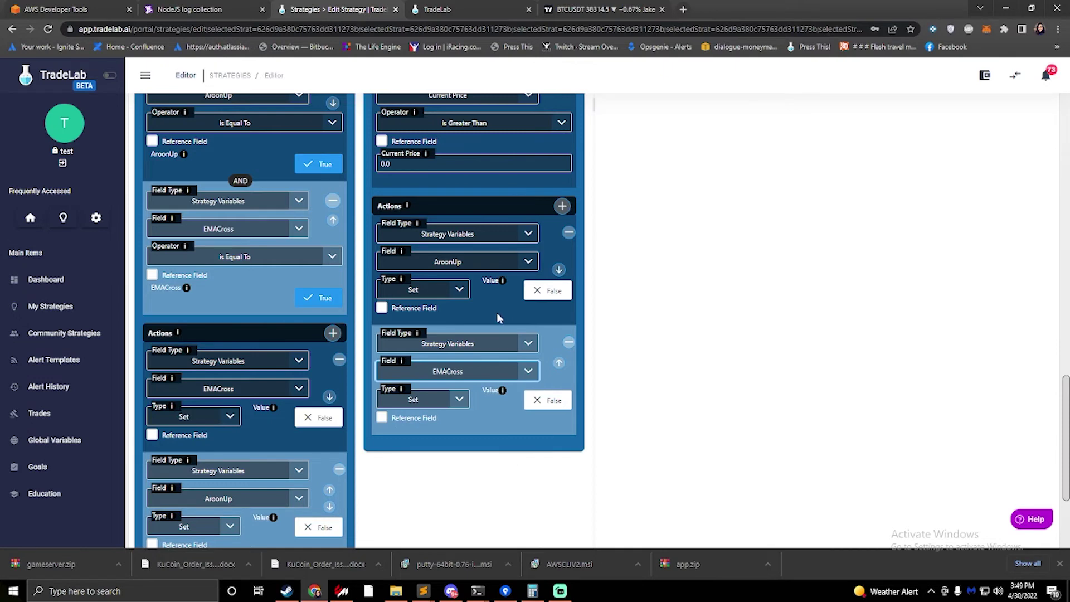
Review how the EMA Cross and Aroon Up entry rules feed the conditions of the Enter and Reset rules
{"action": "scroll", "coordinate": [497, 318], "scroll_direction": "up", "scroll_amount": 4}
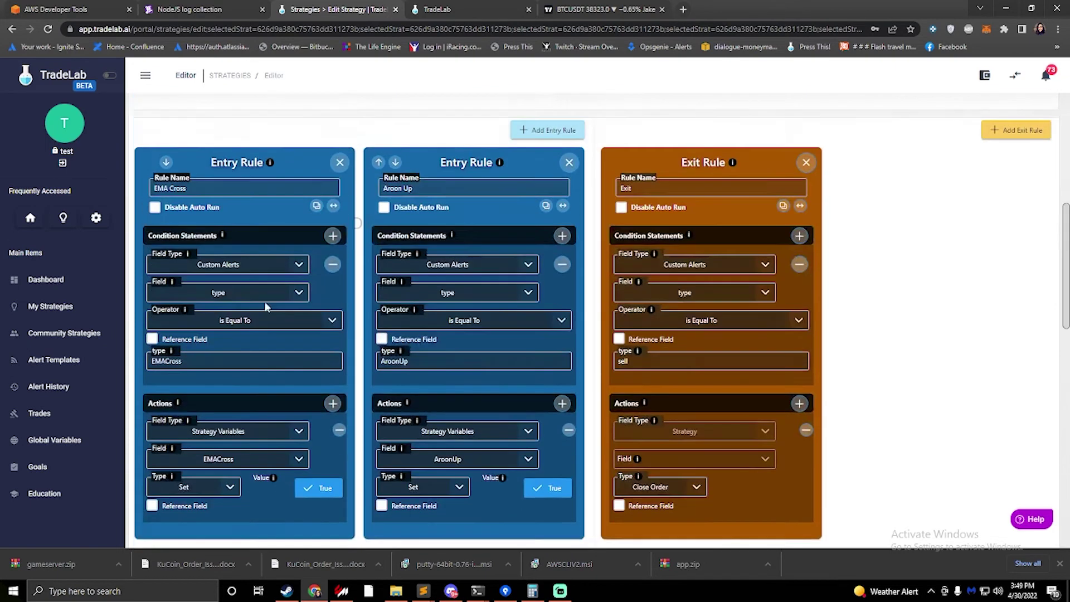
{"action": "scroll", "coordinate": [264, 301], "scroll_direction": "up", "scroll_amount": 1}
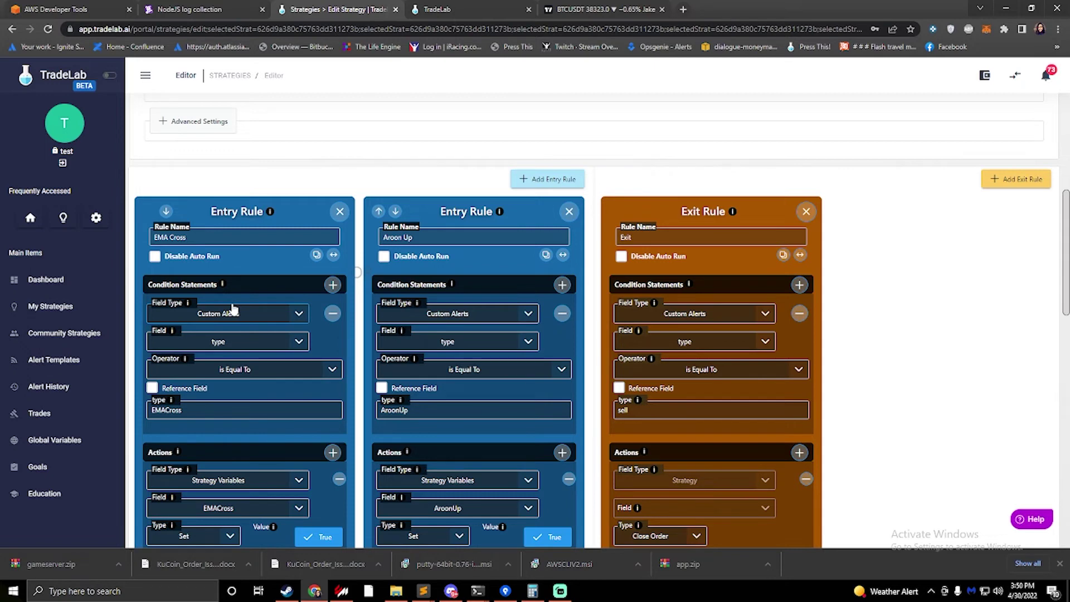
{"action": "scroll", "coordinate": [217, 357], "scroll_direction": "down", "scroll_amount": 9}
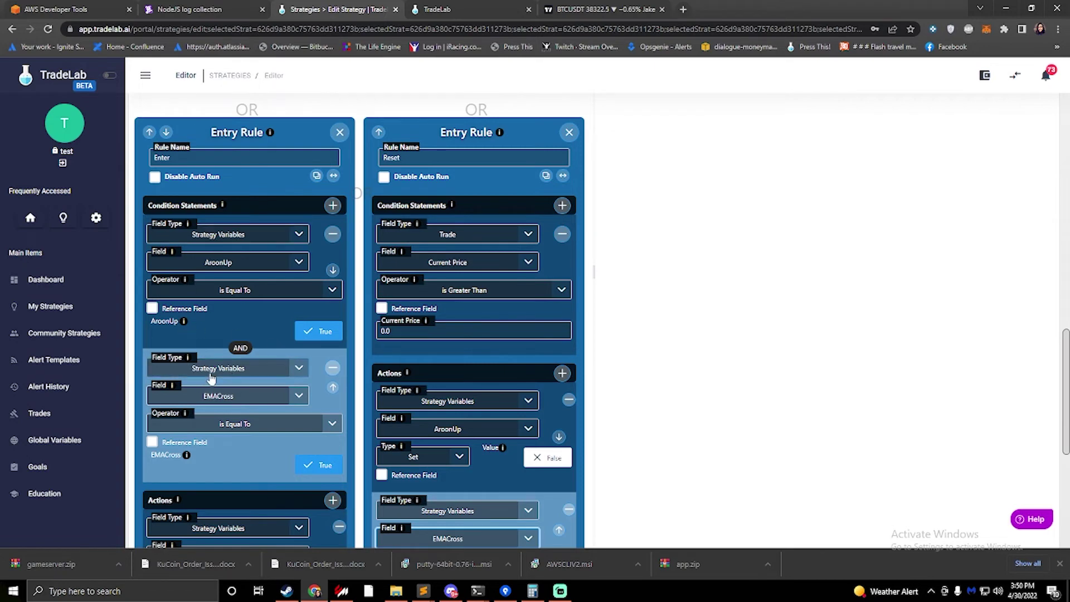
Compare the Enter rule's AroonUp and EMACross conditions with the Reset rule's price condition and actions
{"action": "left_click", "coordinate": [216, 237]}
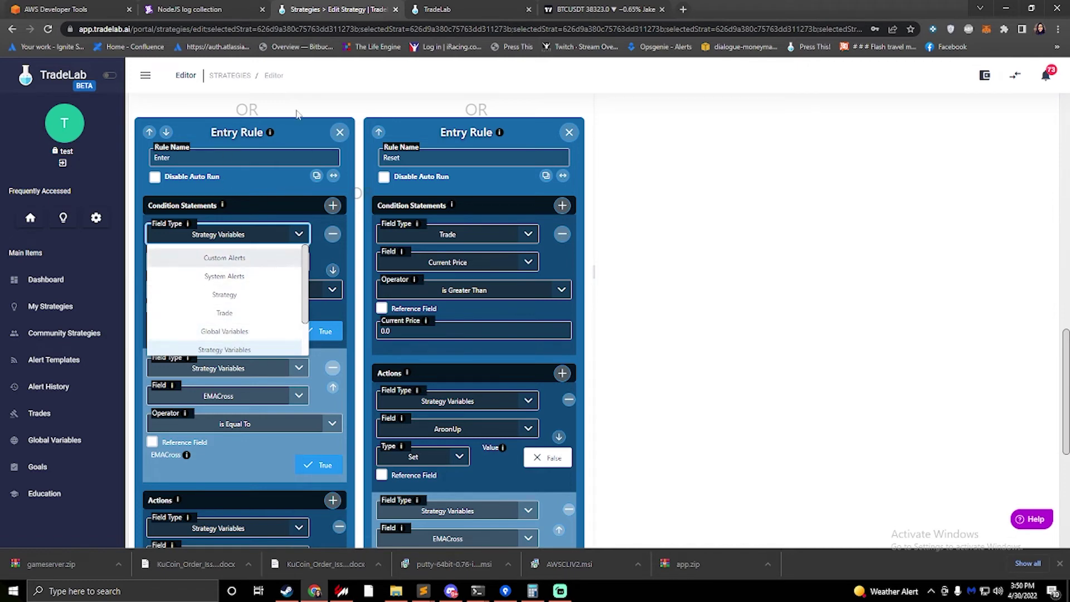
{"action": "left_click", "coordinate": [274, 193]}
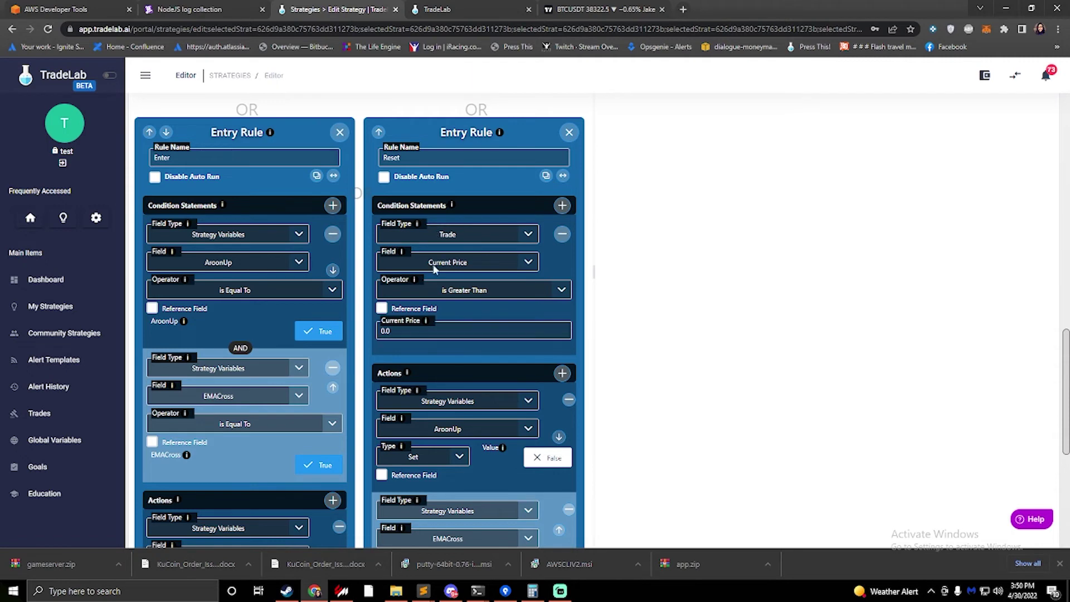
{"action": "scroll", "coordinate": [466, 440], "scroll_direction": "down", "scroll_amount": 2}
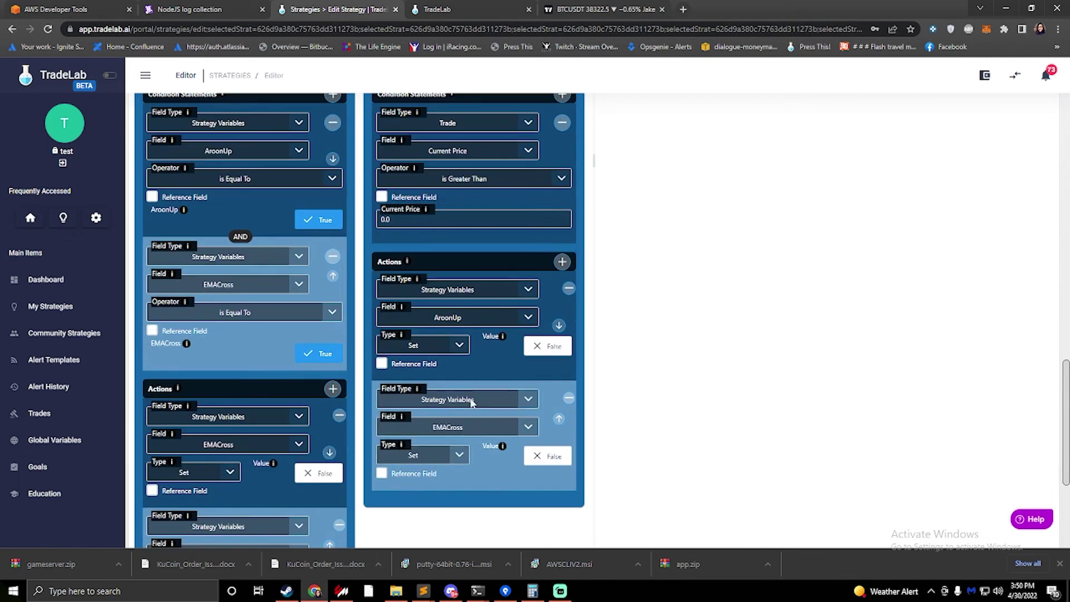
{"action": "scroll", "coordinate": [305, 319], "scroll_direction": "up", "scroll_amount": 2}
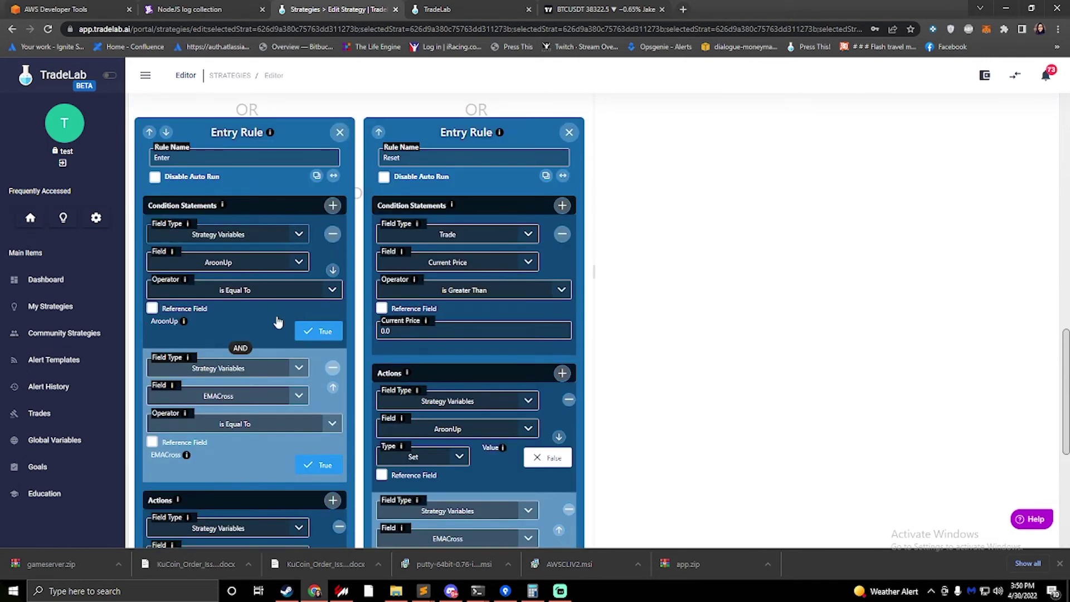
{"action": "scroll", "coordinate": [549, 229], "scroll_direction": "up", "scroll_amount": 5}
{"action": "scroll", "coordinate": [457, 297], "scroll_direction": "down", "scroll_amount": 7}
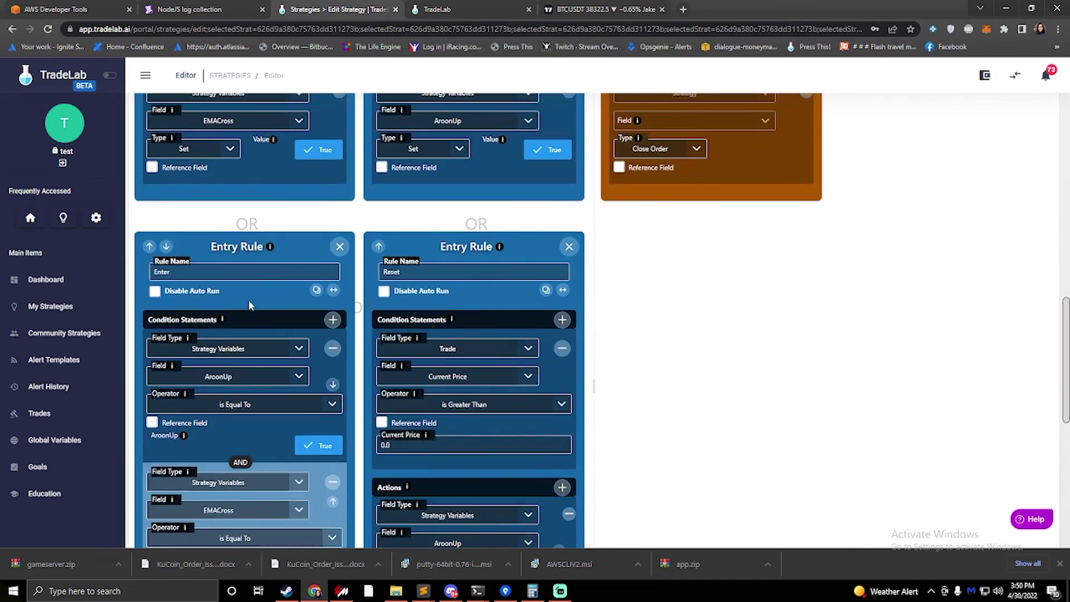
Disable auto run for the Reset entry rule
{"action": "scroll", "coordinate": [516, 365], "scroll_direction": "up", "scroll_amount": 2}
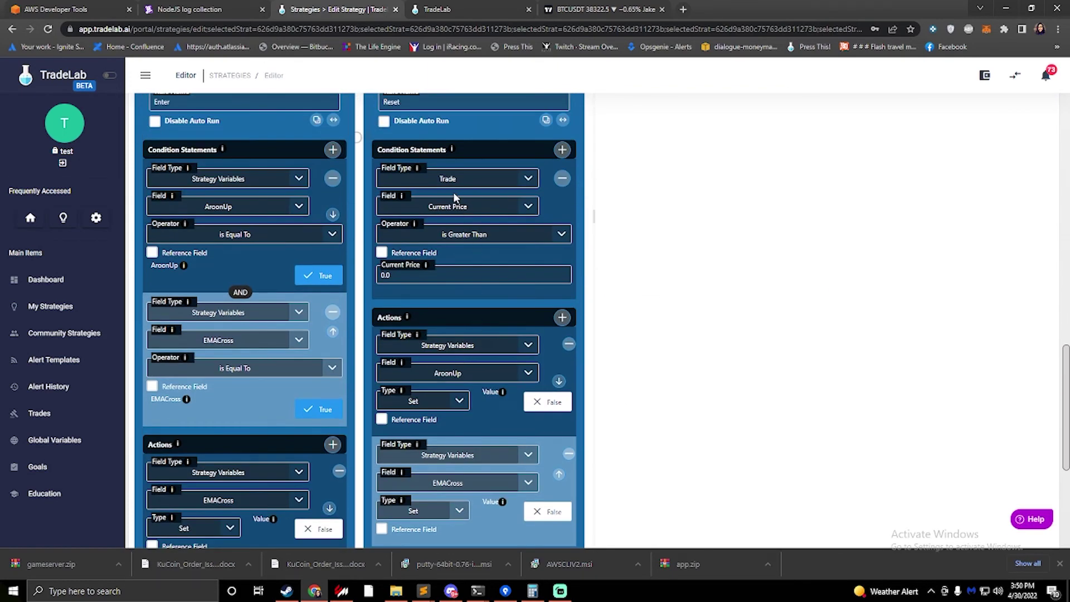
{"action": "scroll", "coordinate": [437, 175], "scroll_direction": "up", "scroll_amount": 2}
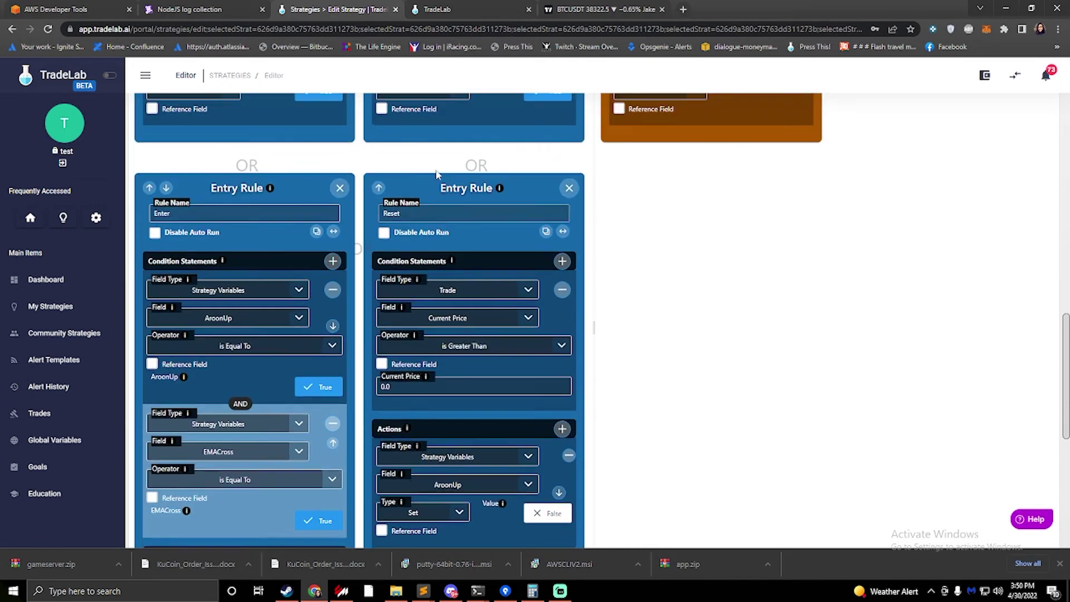
{"action": "left_click", "coordinate": [385, 234]}
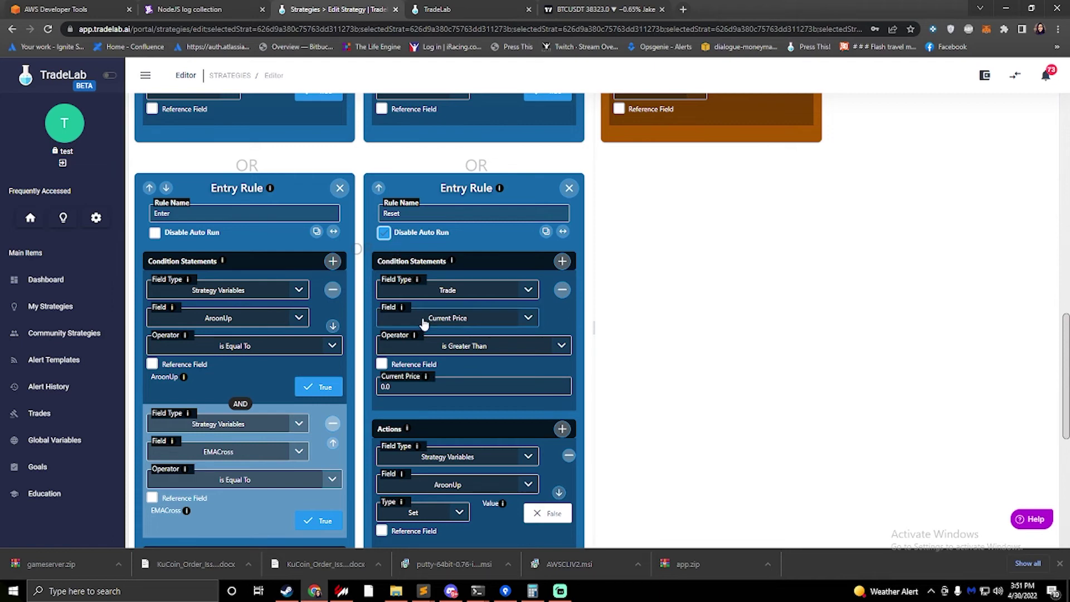
Add a second action of type Rule Timer to the Aroon Up entry rule
{"action": "scroll", "coordinate": [425, 317], "scroll_direction": "up", "scroll_amount": 4}
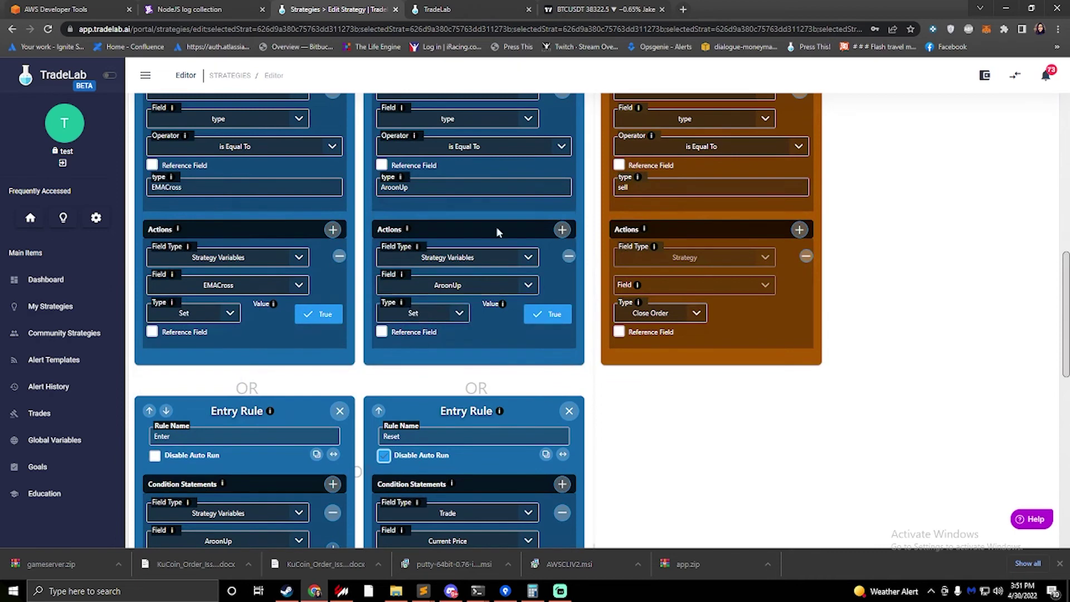
{"action": "left_click", "coordinate": [562, 231]}
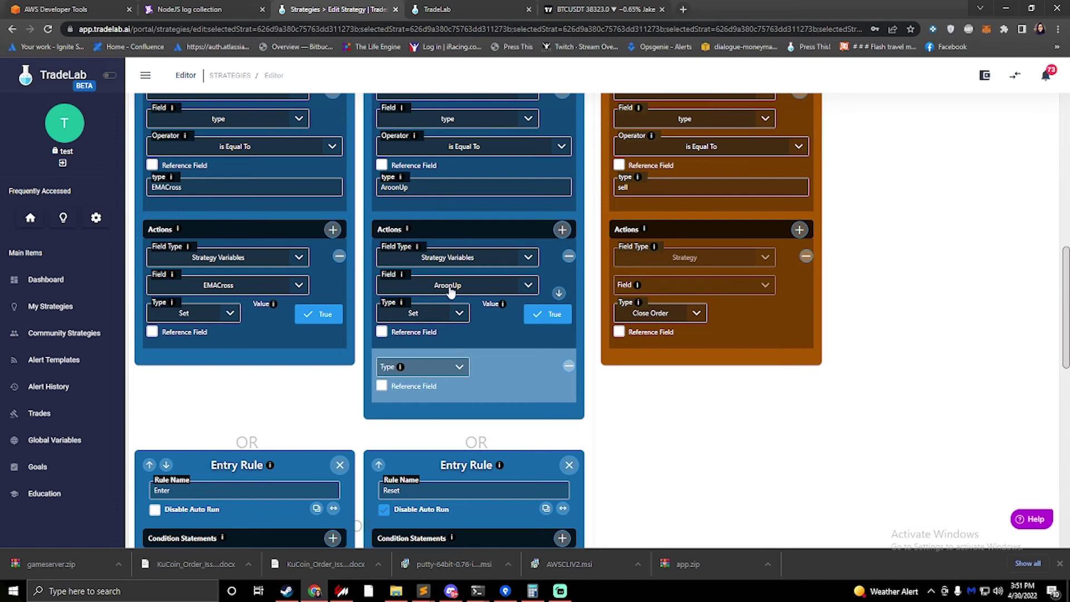
{"action": "left_click", "coordinate": [459, 369]}
{"action": "scroll", "coordinate": [432, 444], "scroll_direction": "down", "scroll_amount": 2}
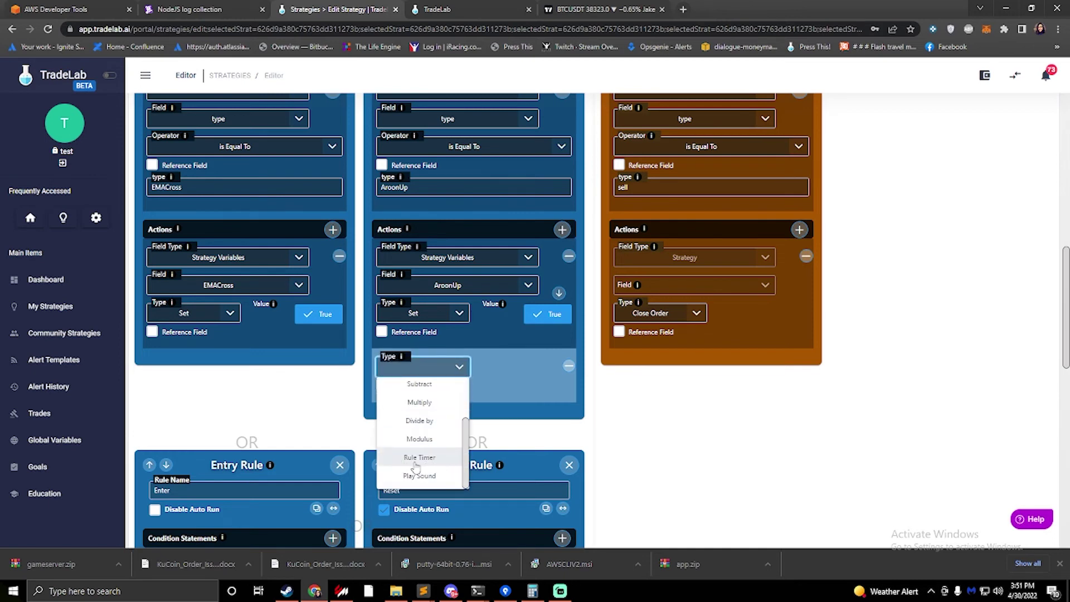
{"action": "left_click", "coordinate": [419, 458]}
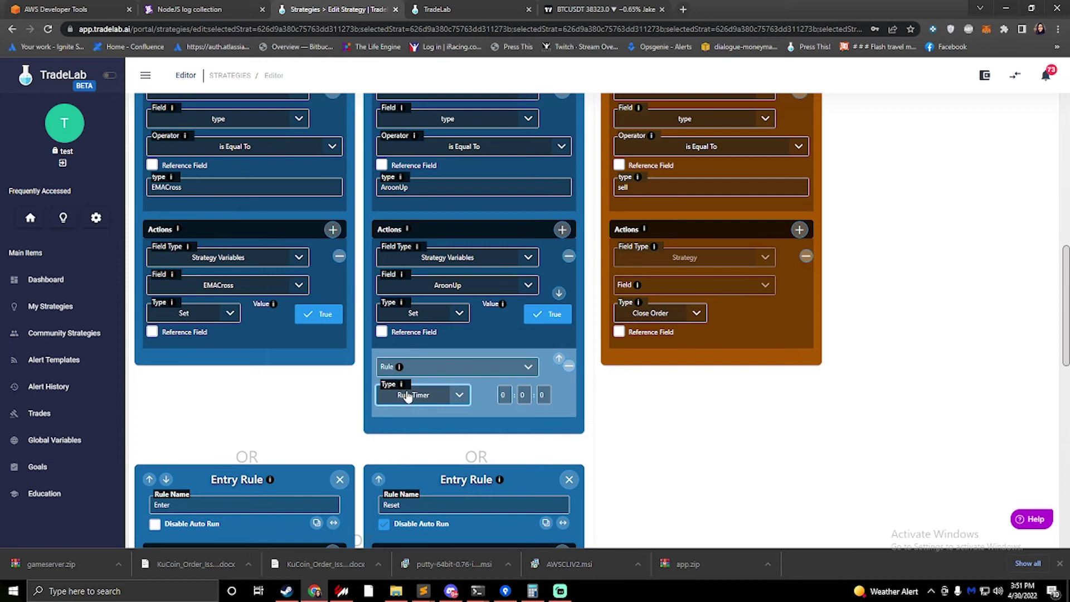
Point the Aroon Up rule's timer action at the Reset rule and set its duration to 0:10:0
{"action": "left_click", "coordinate": [435, 370]}
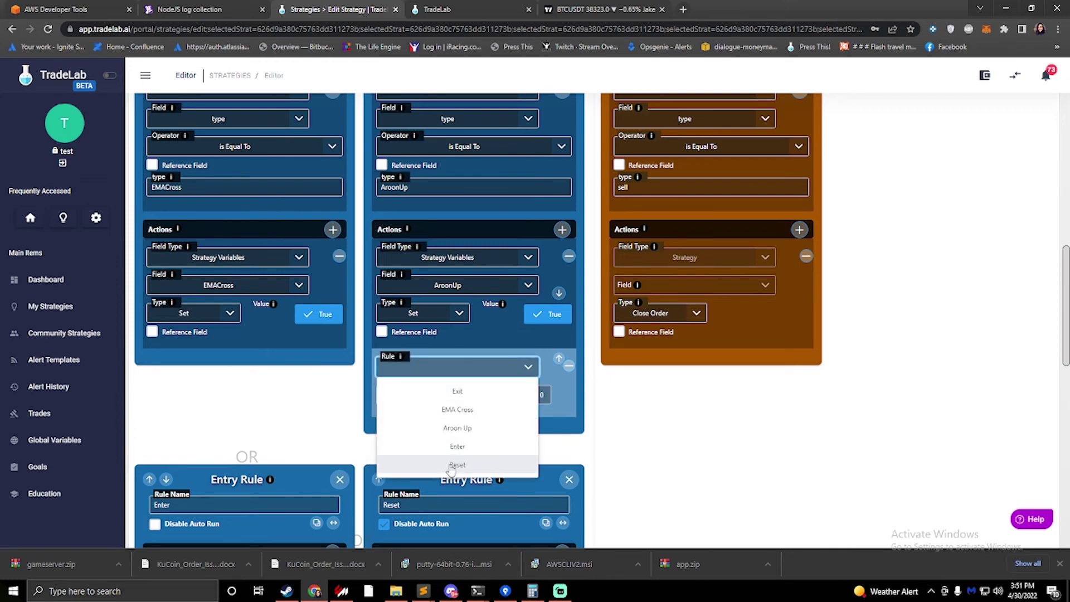
{"action": "left_click", "coordinate": [453, 466]}
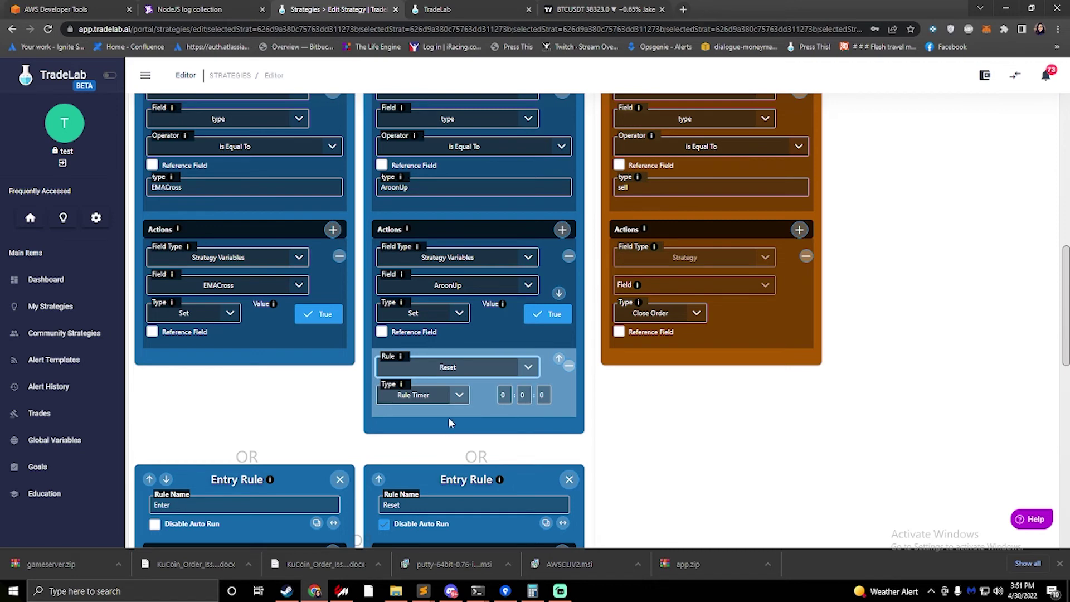
{"action": "left_click", "coordinate": [524, 395]}
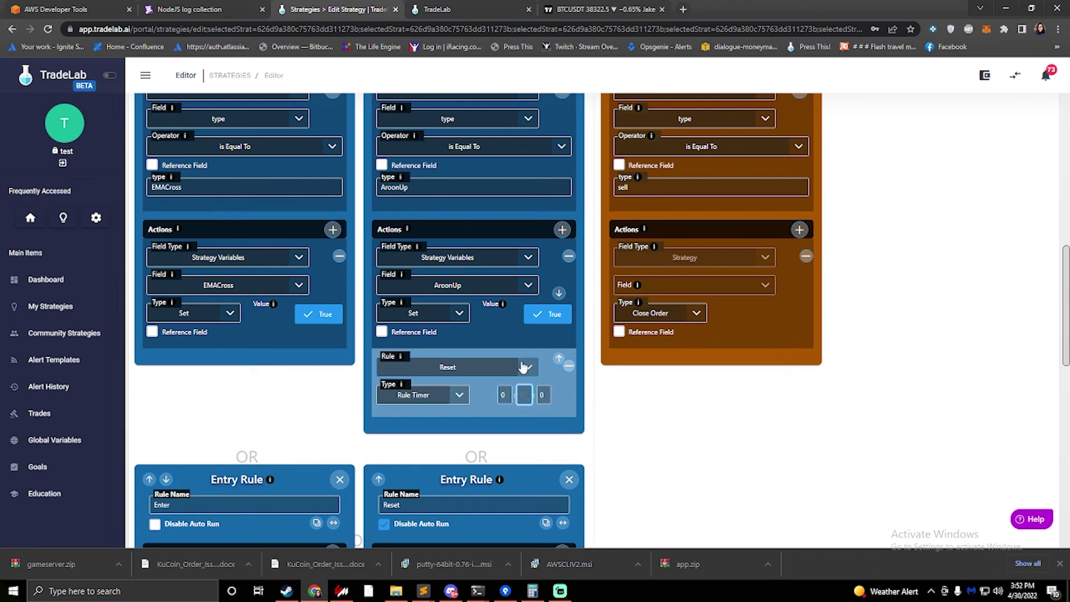
{"action": "type", "text": "10"}
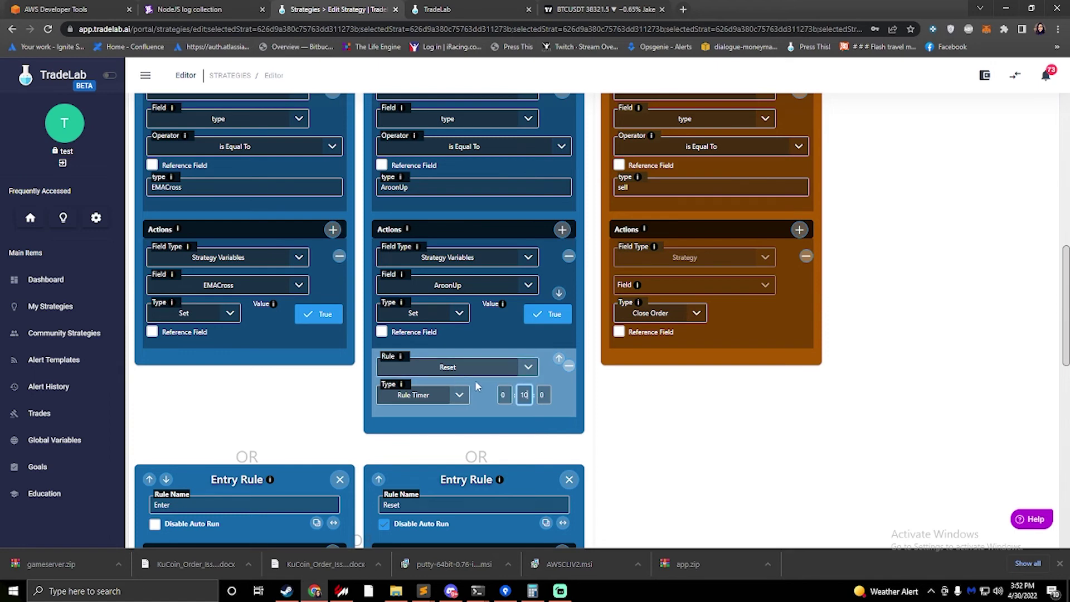
{"action": "left_click", "coordinate": [501, 395]}
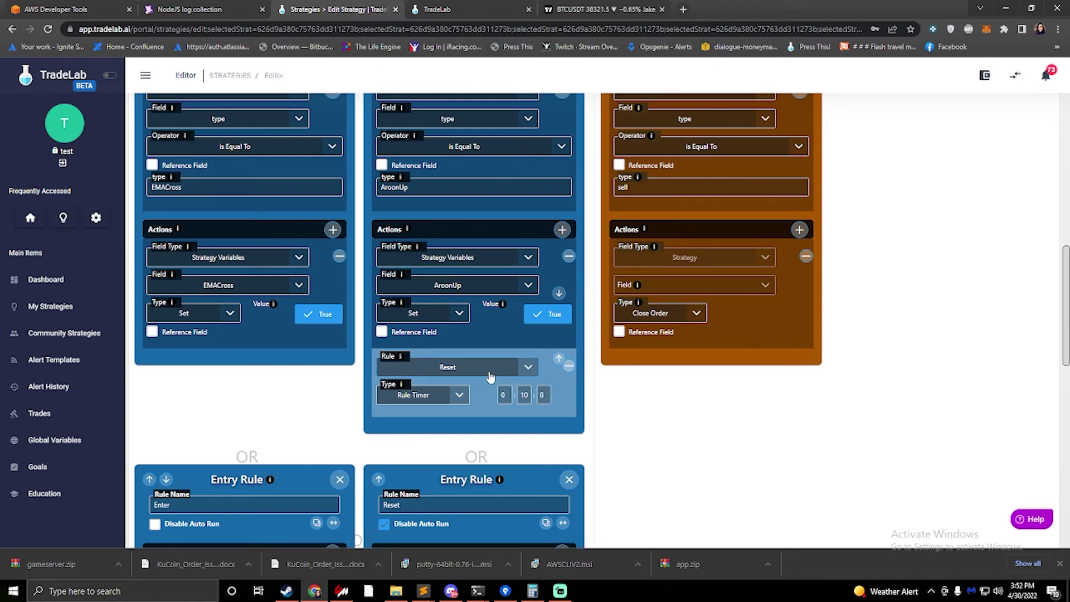
Add a second action of type Rule Timer to the EMA Cross entry rule
{"action": "scroll", "coordinate": [424, 365], "scroll_direction": "down", "scroll_amount": 3}
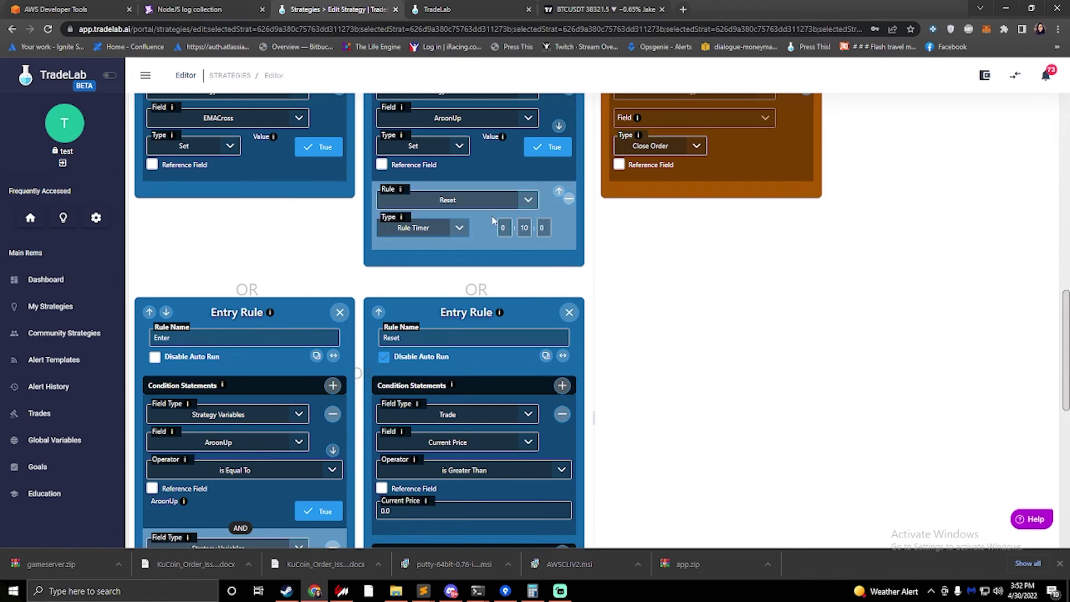
{"action": "scroll", "coordinate": [526, 230], "scroll_direction": "up", "scroll_amount": 2}
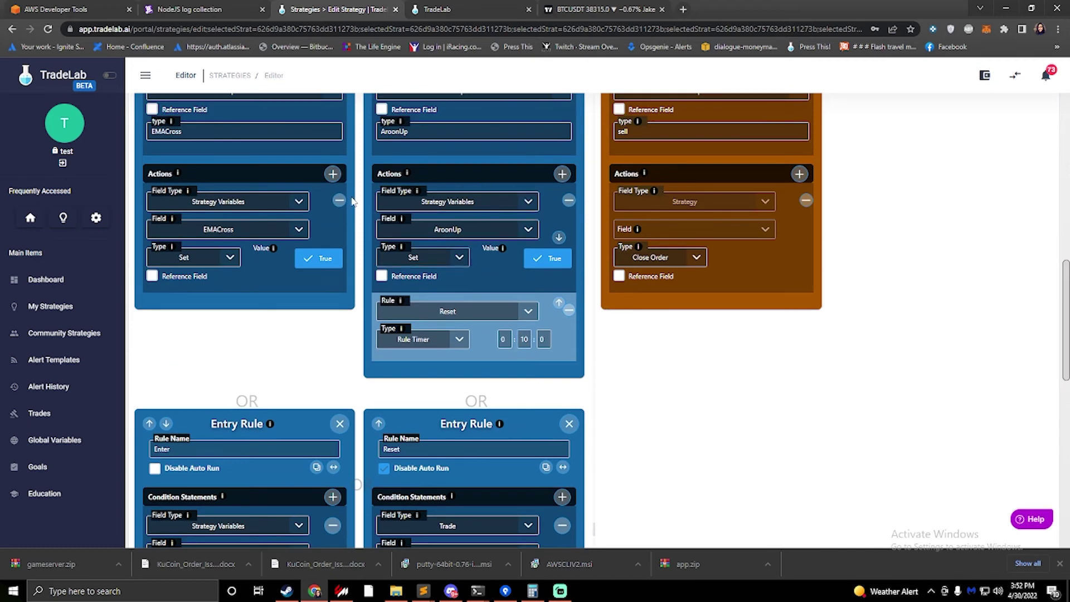
{"action": "left_click", "coordinate": [333, 173]}
{"action": "left_click", "coordinate": [229, 316]}
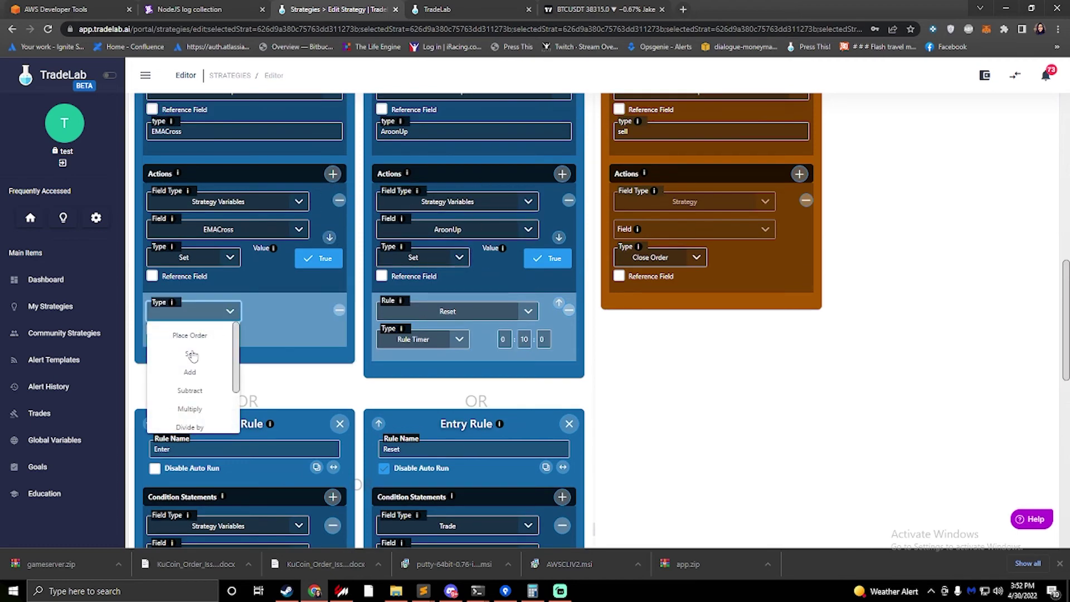
{"action": "scroll", "coordinate": [195, 380], "scroll_direction": "down", "scroll_amount": 2}
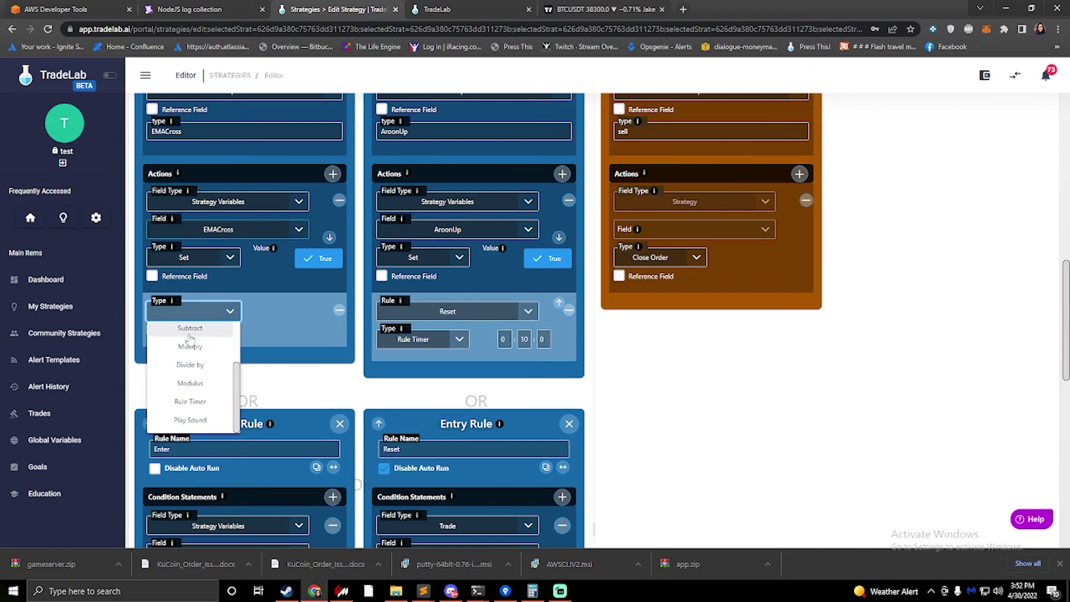
{"action": "left_click", "coordinate": [192, 402]}
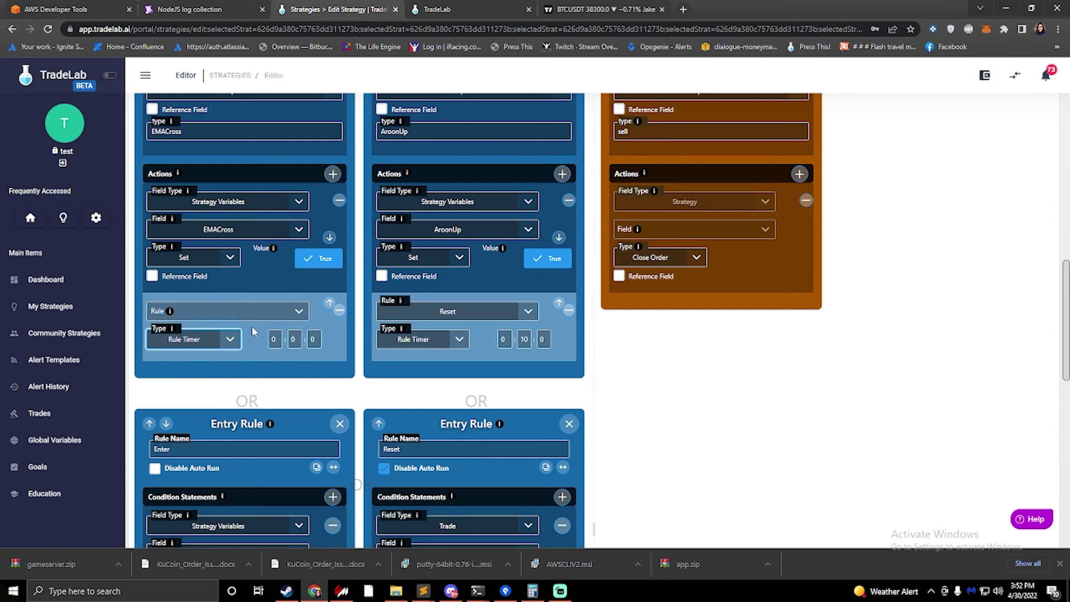
Point the EMA Cross rule's timer action at the Reset rule and set its duration to 0:10:0
{"action": "left_click", "coordinate": [237, 312]}
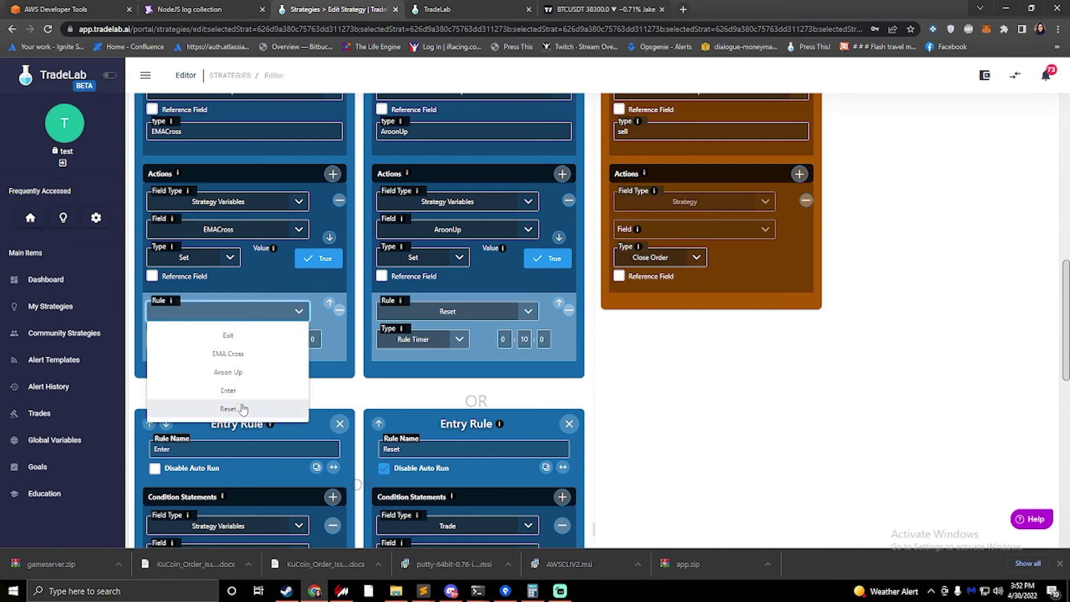
{"action": "left_click", "coordinate": [239, 409]}
{"action": "left_click", "coordinate": [293, 339]}
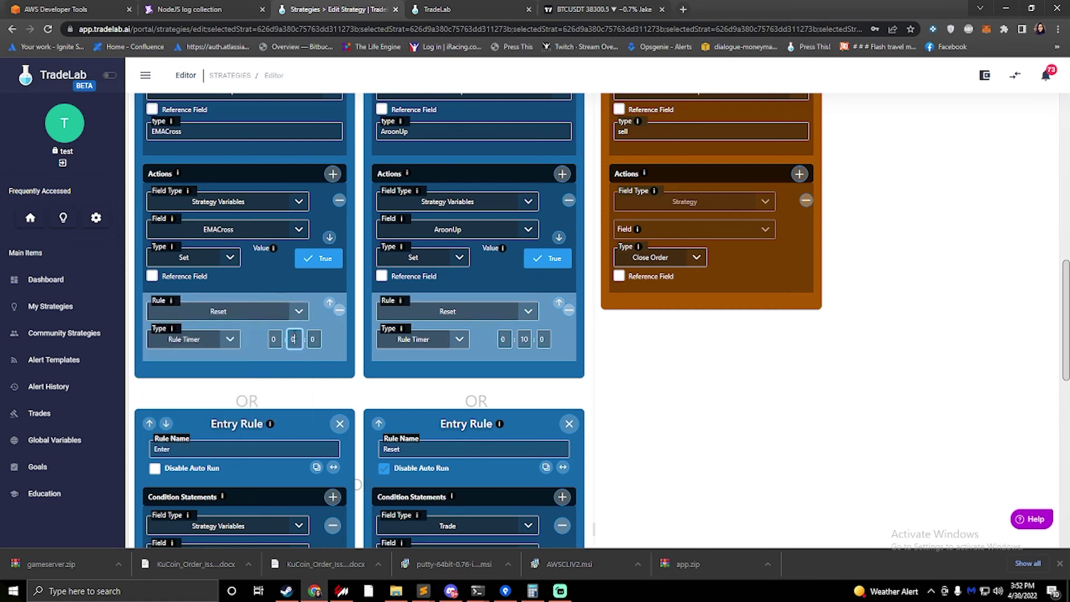
{"action": "type", "text": "10"}
{"action": "left_click", "coordinate": [607, 379]}
Review the timer actions of the EMA Cross and Aroon Up rules together with the Enter and Reset rules they affect
{"action": "scroll", "coordinate": [380, 353], "scroll_direction": "up", "scroll_amount": 1}
{"action": "scroll", "coordinate": [380, 353], "scroll_direction": "up", "scroll_amount": 2}
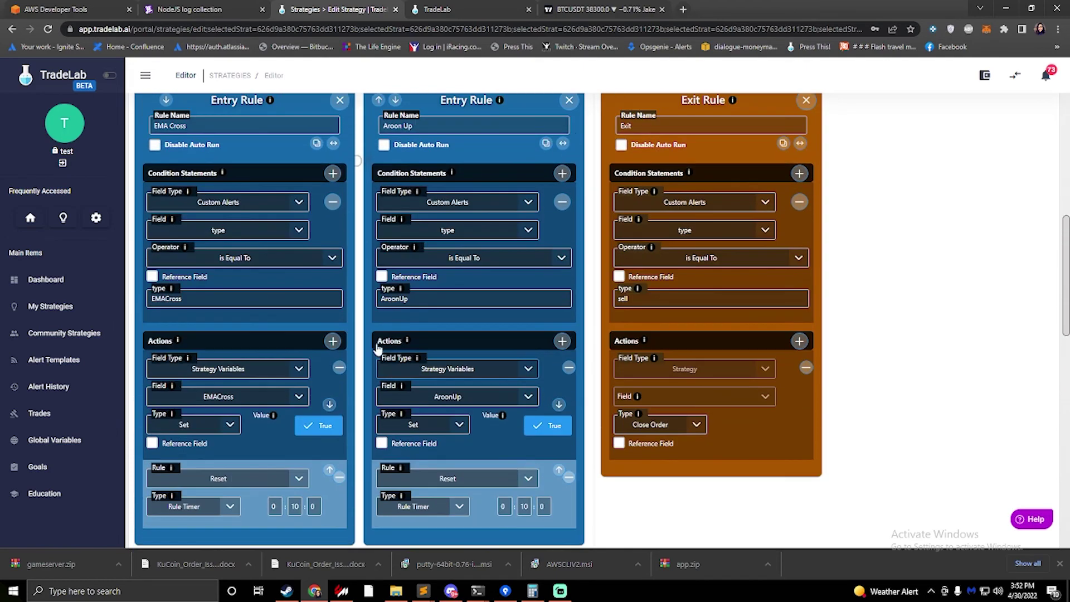
{"action": "scroll", "coordinate": [356, 363], "scroll_direction": "down", "scroll_amount": 2}
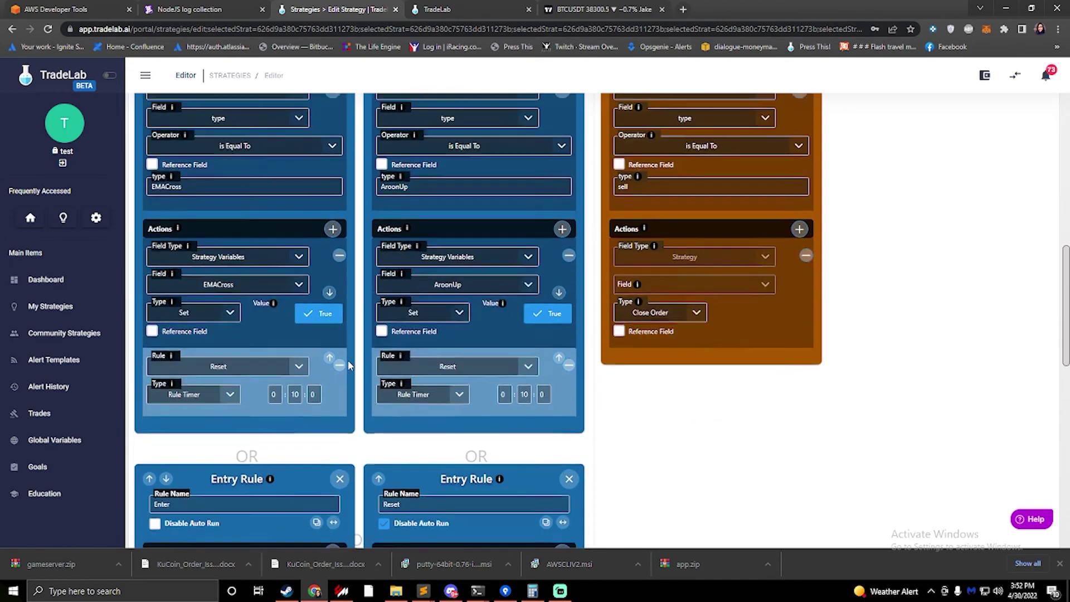
{"action": "scroll", "coordinate": [385, 341], "scroll_direction": "down", "scroll_amount": 2}
{"action": "scroll", "coordinate": [385, 341], "scroll_direction": "up", "scroll_amount": 6}
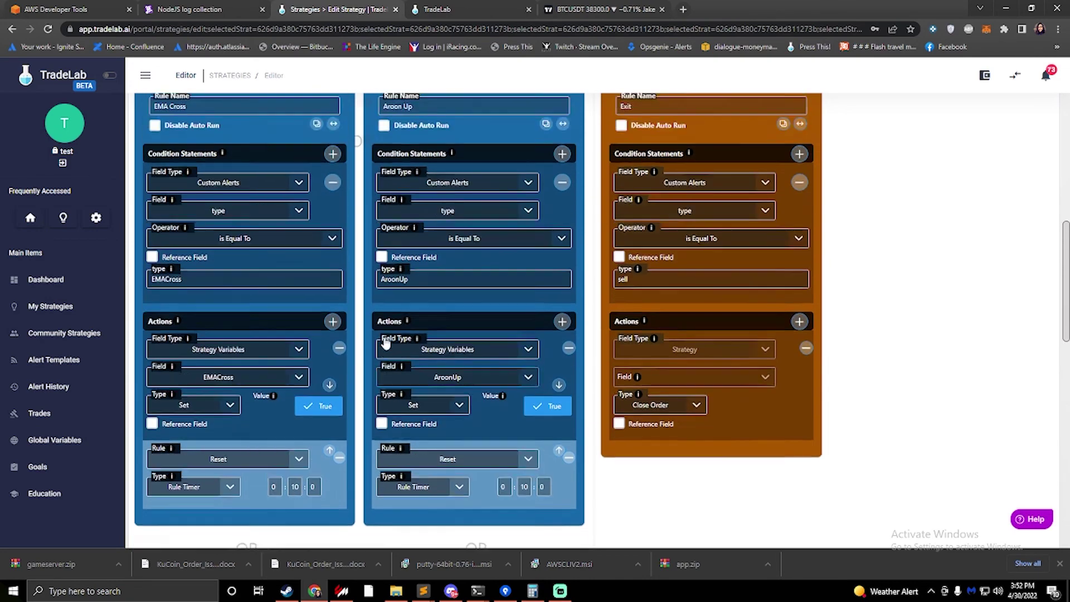
{"action": "scroll", "coordinate": [389, 342], "scroll_direction": "down", "scroll_amount": 3}
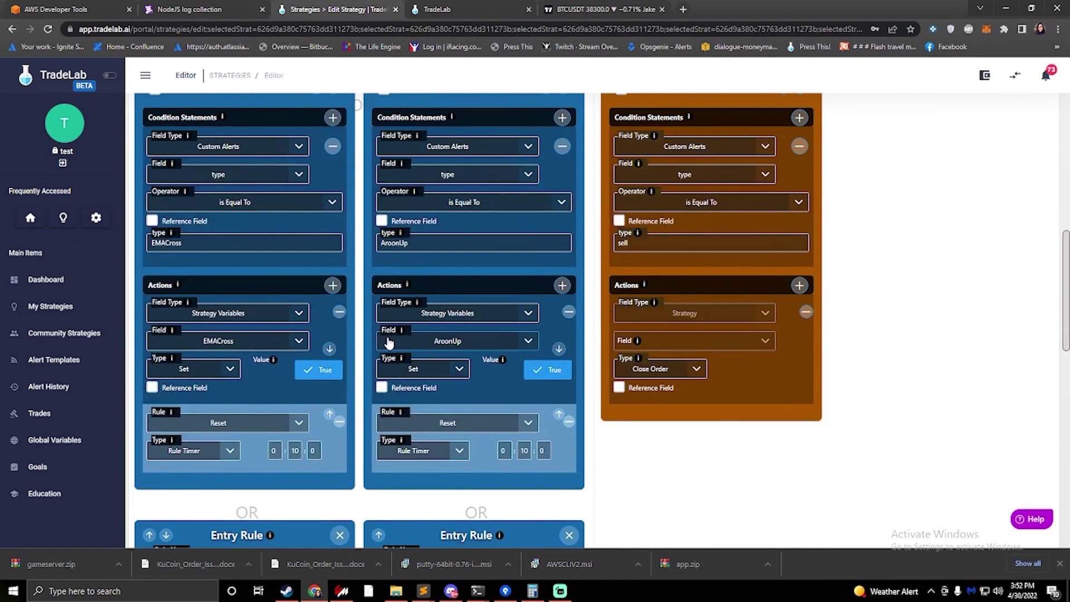
{"action": "scroll", "coordinate": [388, 342], "scroll_direction": "down", "scroll_amount": 2}
{"action": "scroll", "coordinate": [388, 342], "scroll_direction": "down", "scroll_amount": 3}
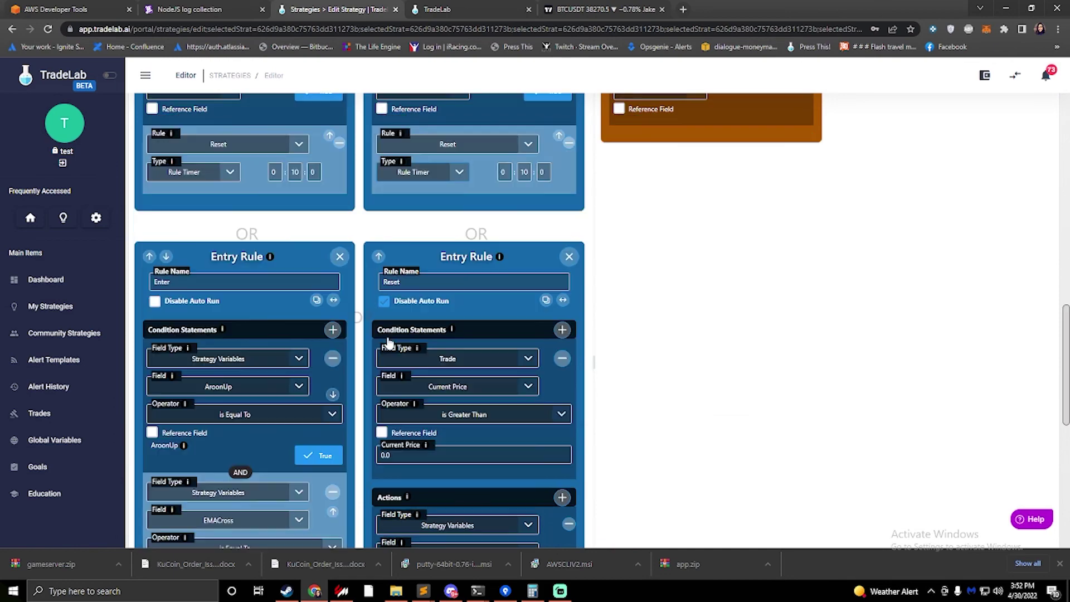
{"action": "scroll", "coordinate": [389, 342], "scroll_direction": "down", "scroll_amount": 2}
{"action": "scroll", "coordinate": [389, 342], "scroll_direction": "down", "scroll_amount": 6}
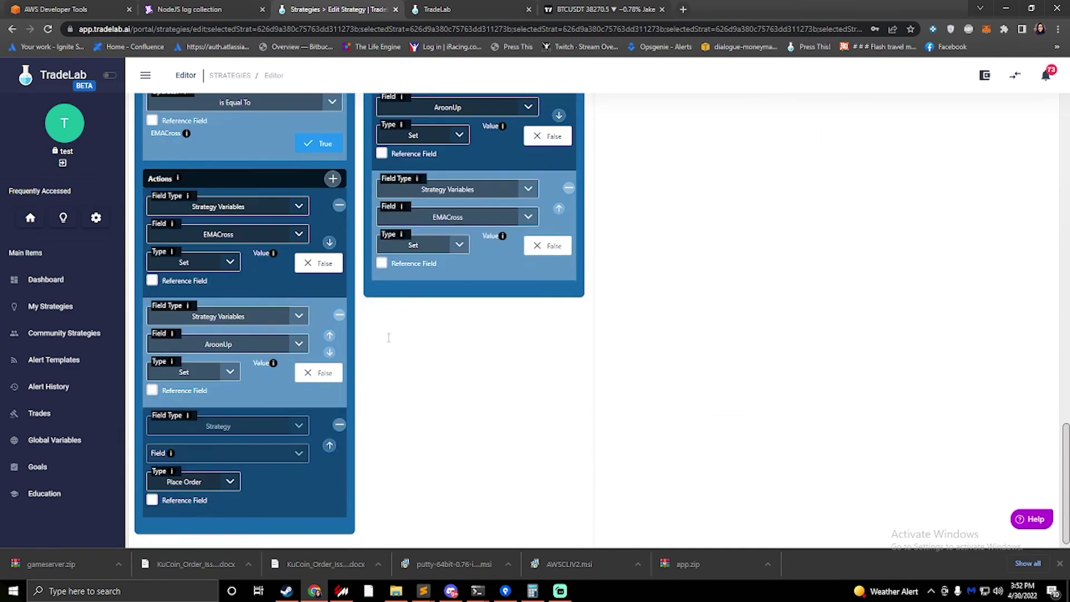
{"action": "scroll", "coordinate": [389, 342], "scroll_direction": "up", "scroll_amount": 6}
{"action": "scroll", "coordinate": [389, 341], "scroll_direction": "up", "scroll_amount": 5}
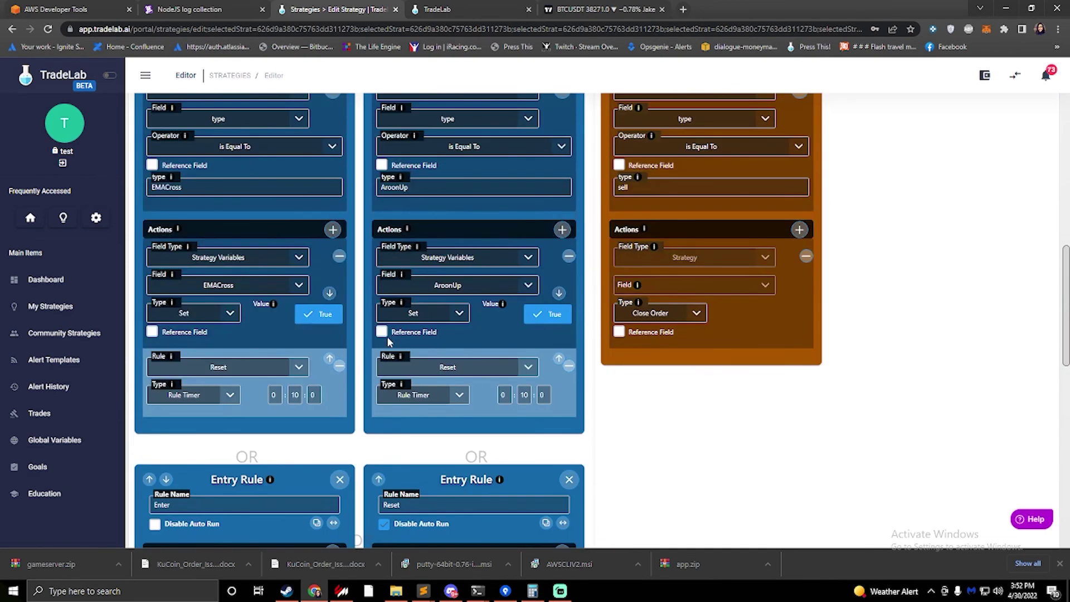
{"action": "scroll", "coordinate": [389, 341], "scroll_direction": "up", "scroll_amount": 4}
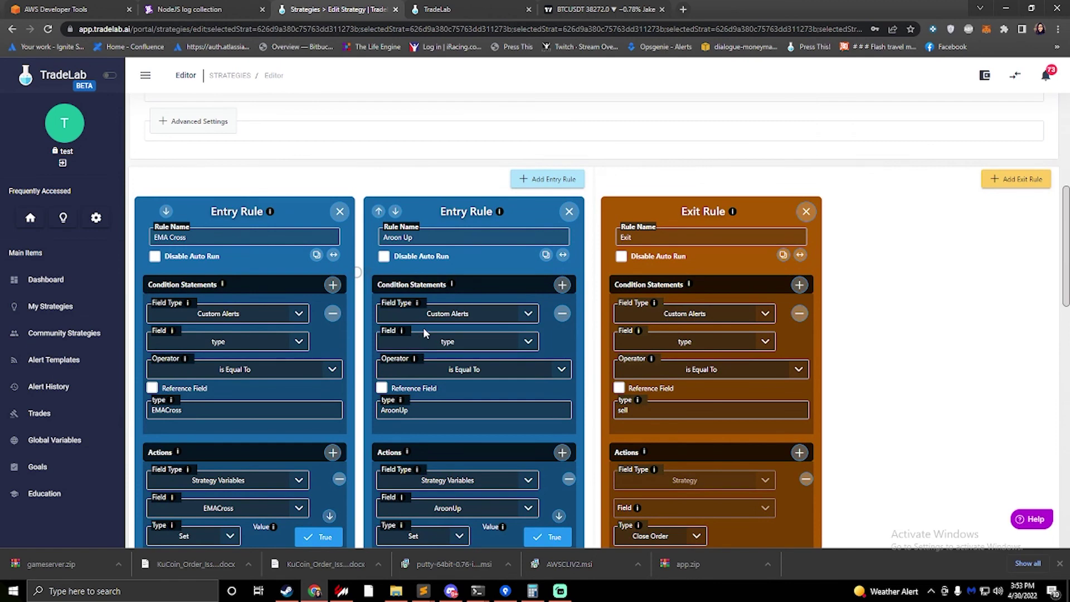
Switch to TradingView, close the Aroon Up alert, and check the EMACross alert's condition choices, keeping EMA cross down
{"action": "left_click", "coordinate": [565, 11]}
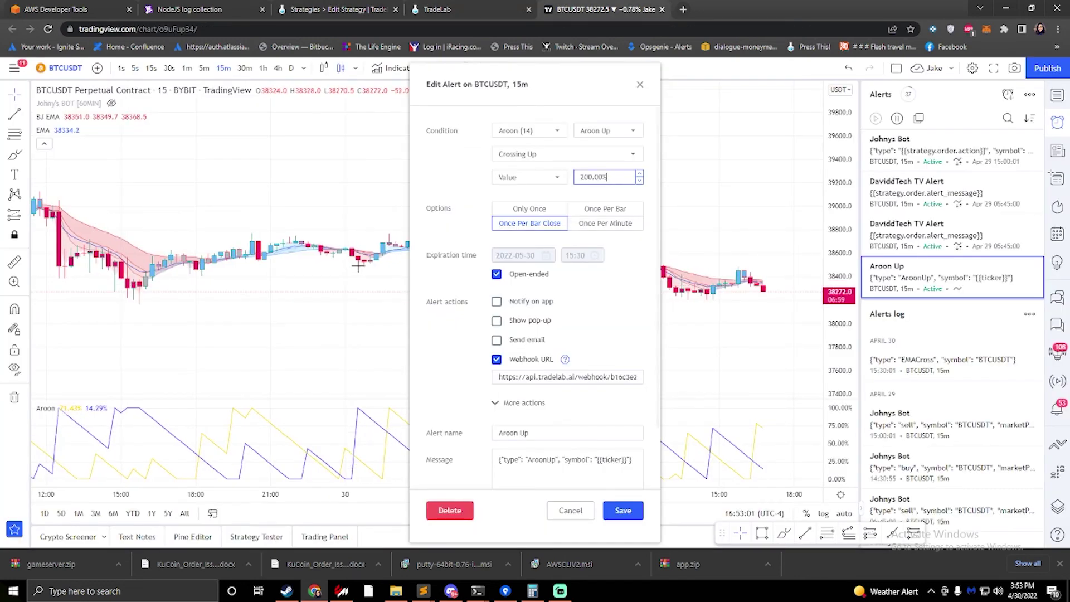
{"action": "left_click", "coordinate": [639, 85]}
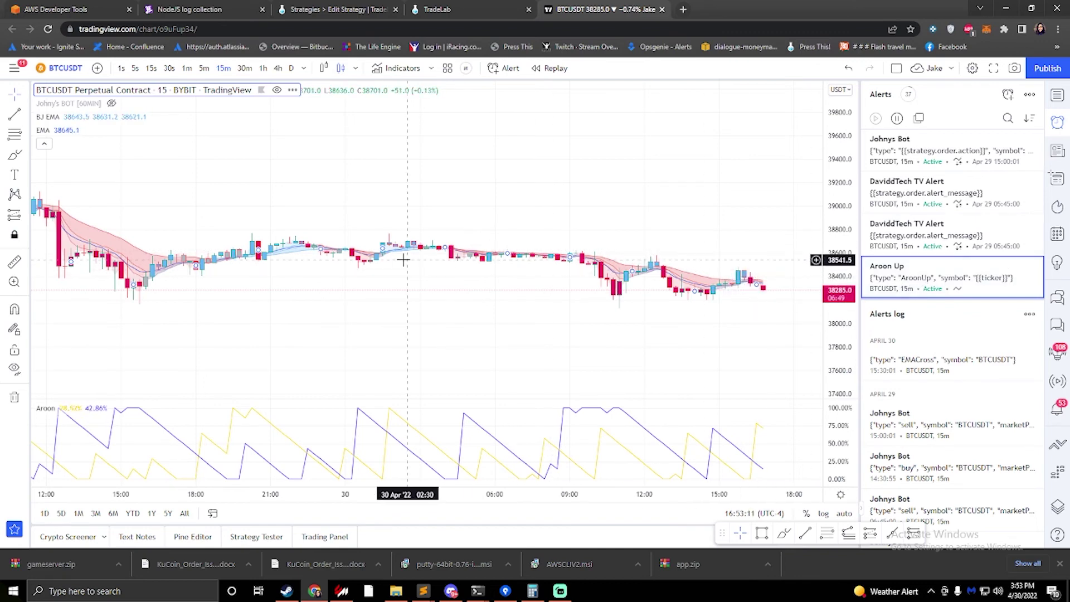
{"action": "double_click", "coordinate": [940, 162]}
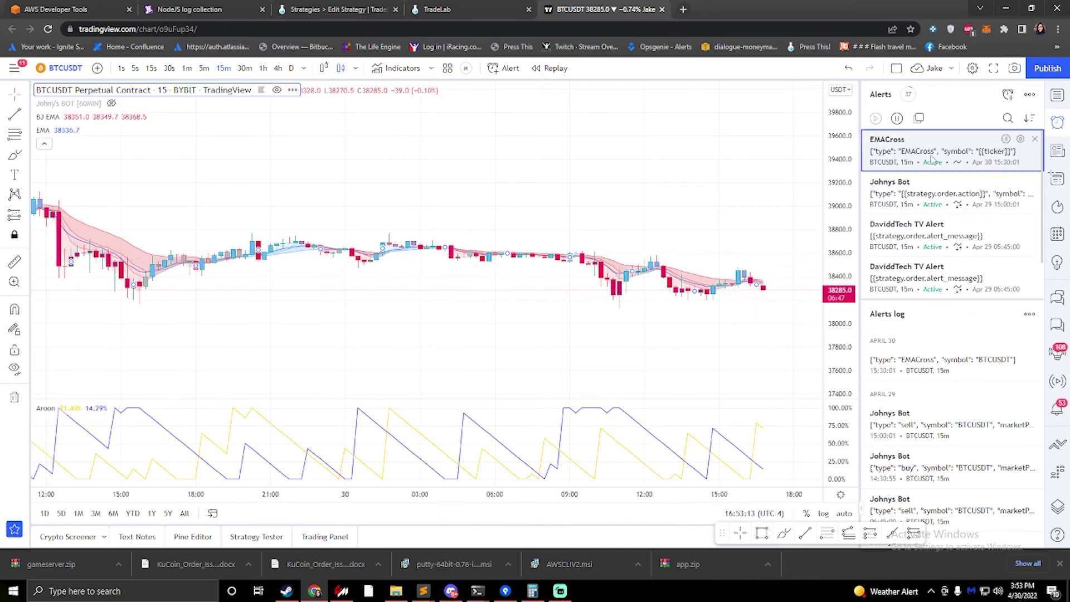
{"action": "left_click", "coordinate": [559, 161]}
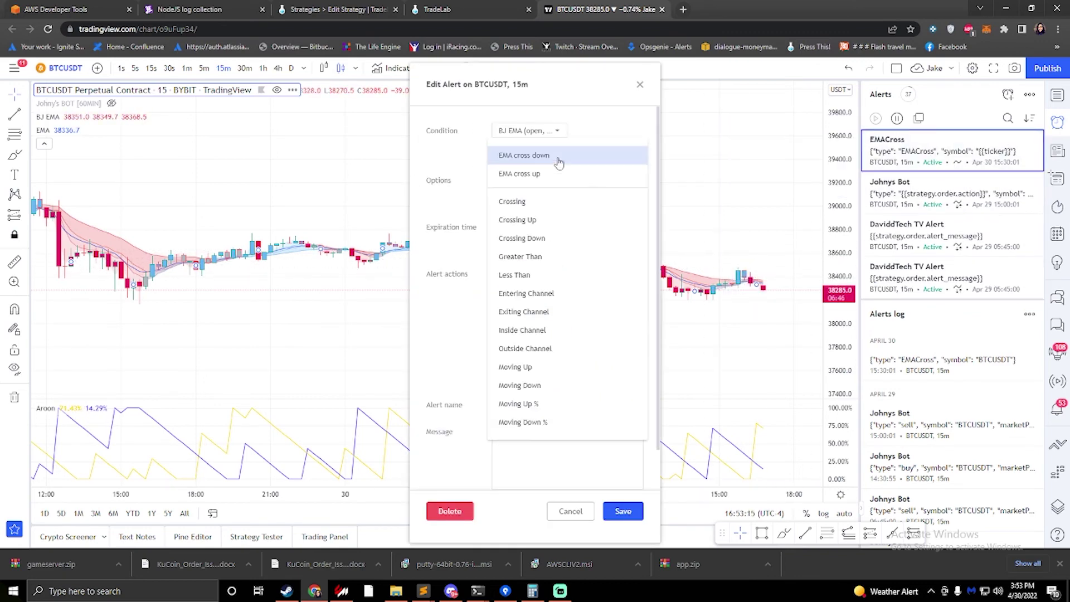
{"action": "left_click", "coordinate": [552, 156]}
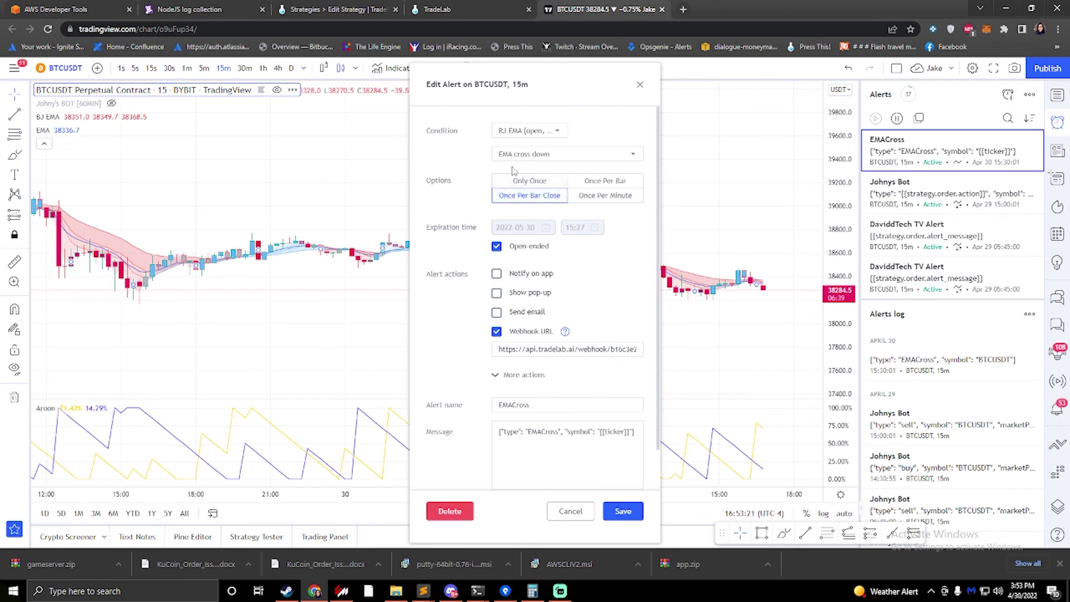
Try the Crossing, Crossing Up and Crossing Down conditions on the EMACross alert, and discard the changes
{"action": "left_click", "coordinate": [546, 155]}
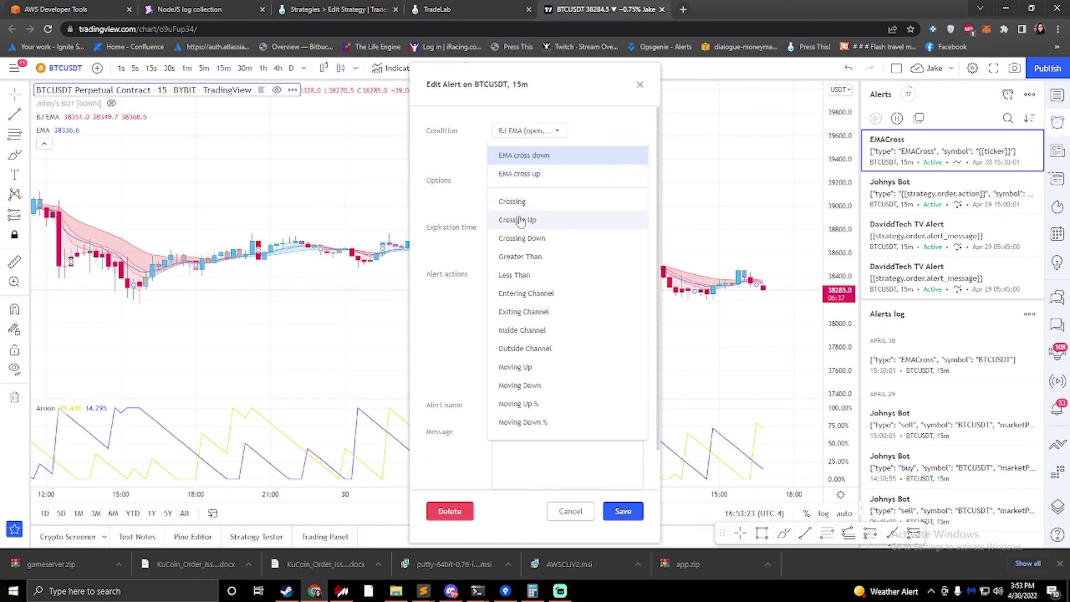
{"action": "left_click", "coordinate": [549, 207]}
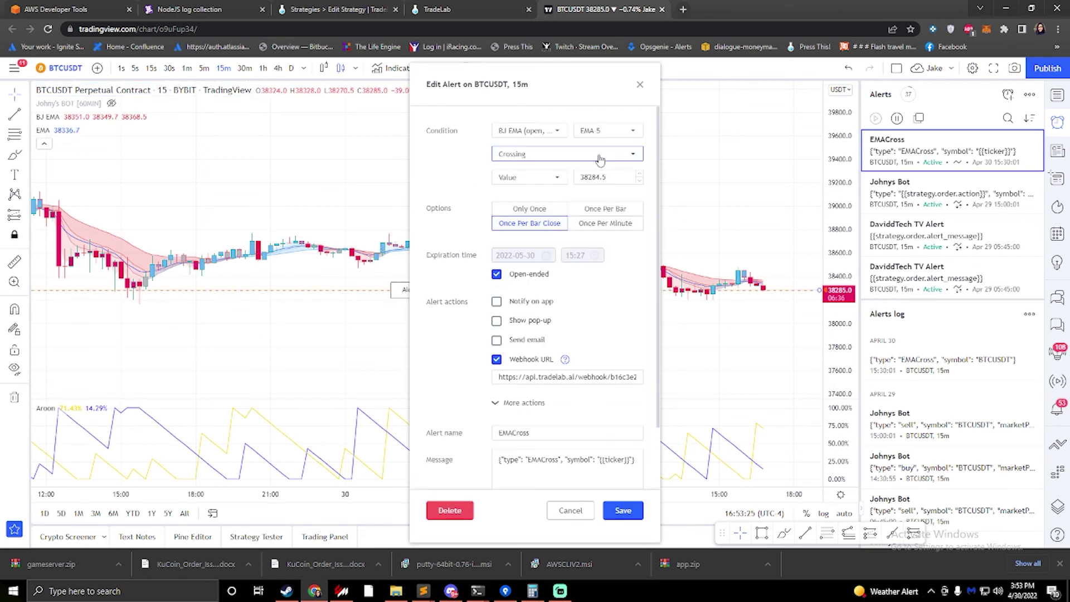
{"action": "left_click", "coordinate": [608, 176]}
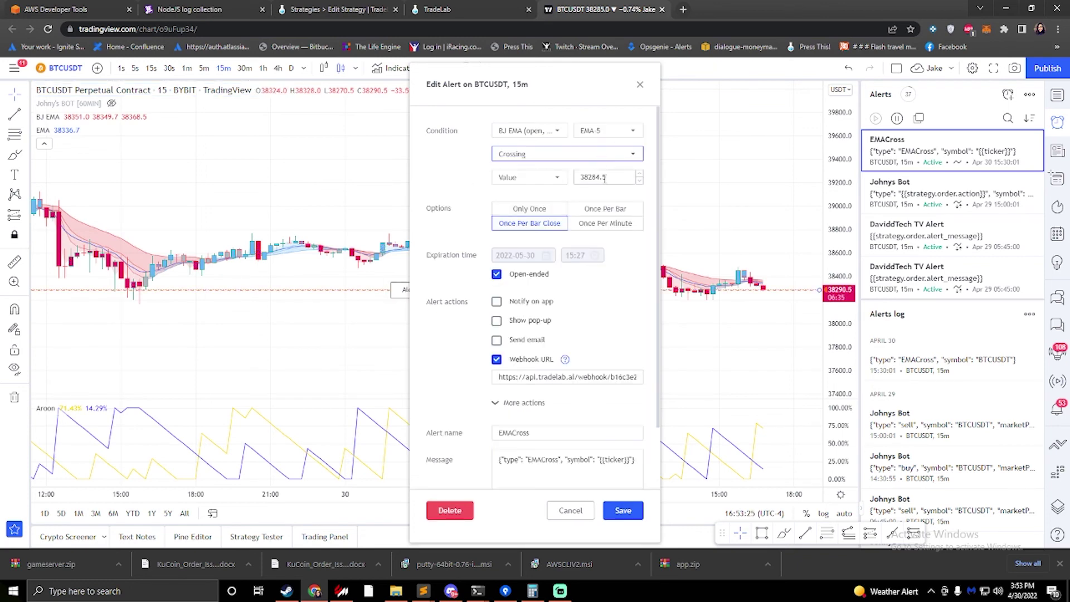
{"action": "left_click", "coordinate": [550, 154]}
{"action": "left_click", "coordinate": [524, 219]}
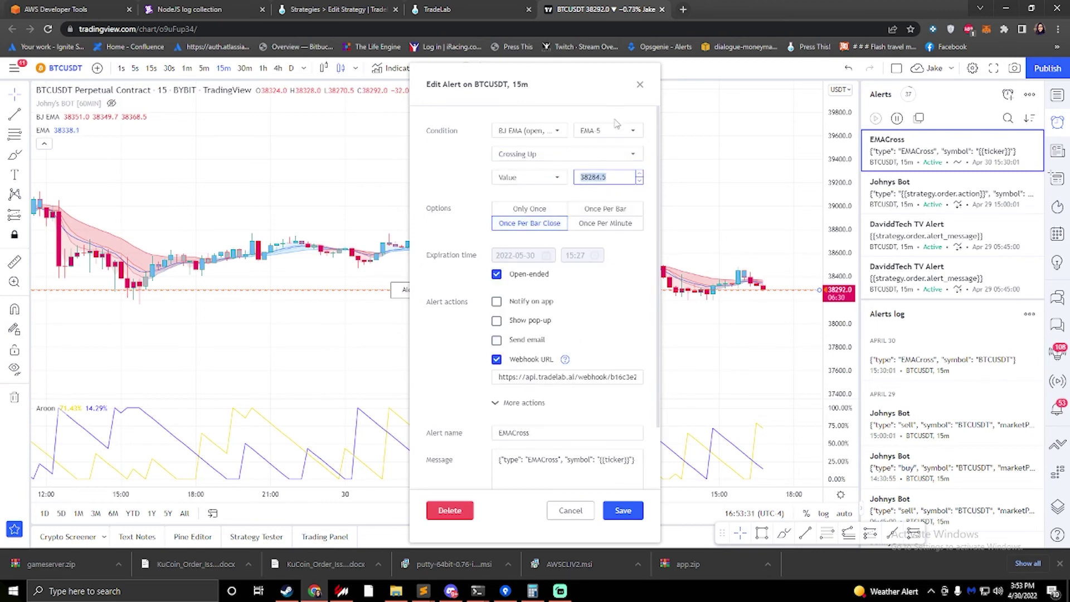
{"action": "left_click", "coordinate": [555, 180]}
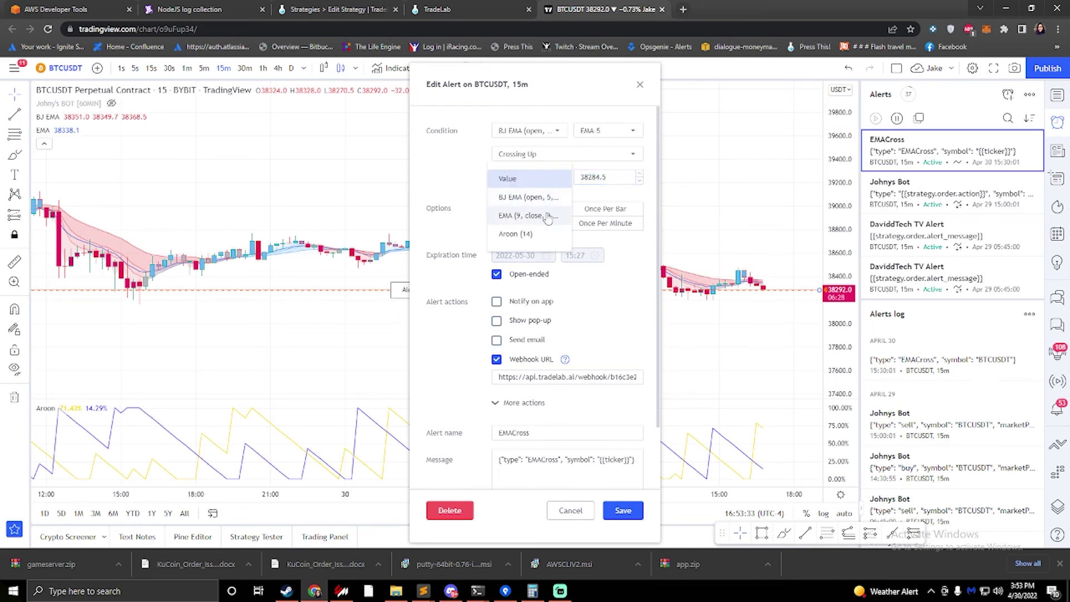
{"action": "left_click", "coordinate": [552, 182]}
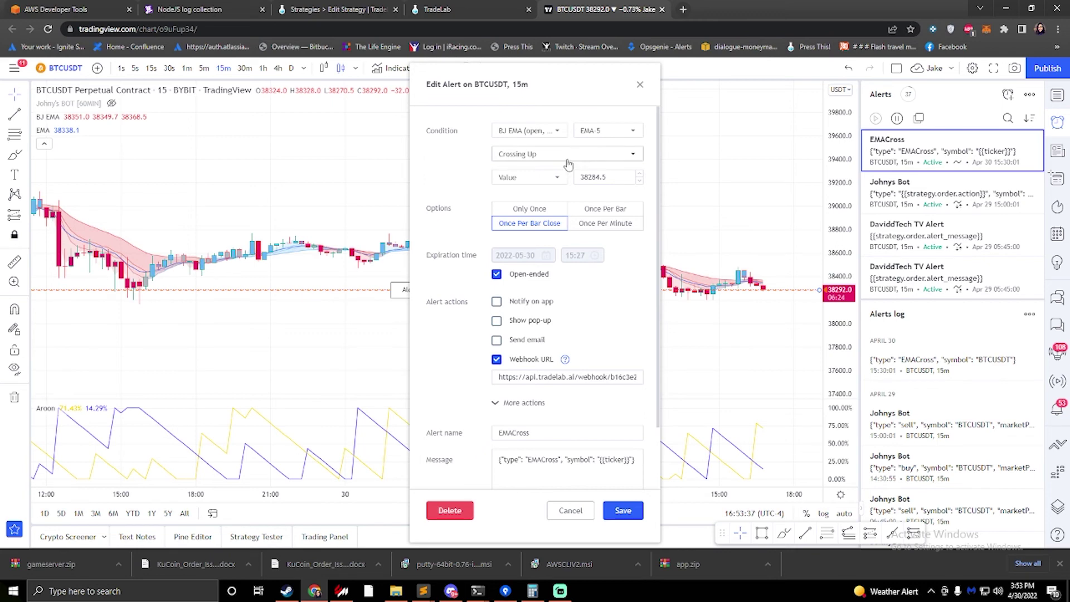
{"action": "left_click", "coordinate": [568, 163]}
{"action": "left_click", "coordinate": [536, 238]}
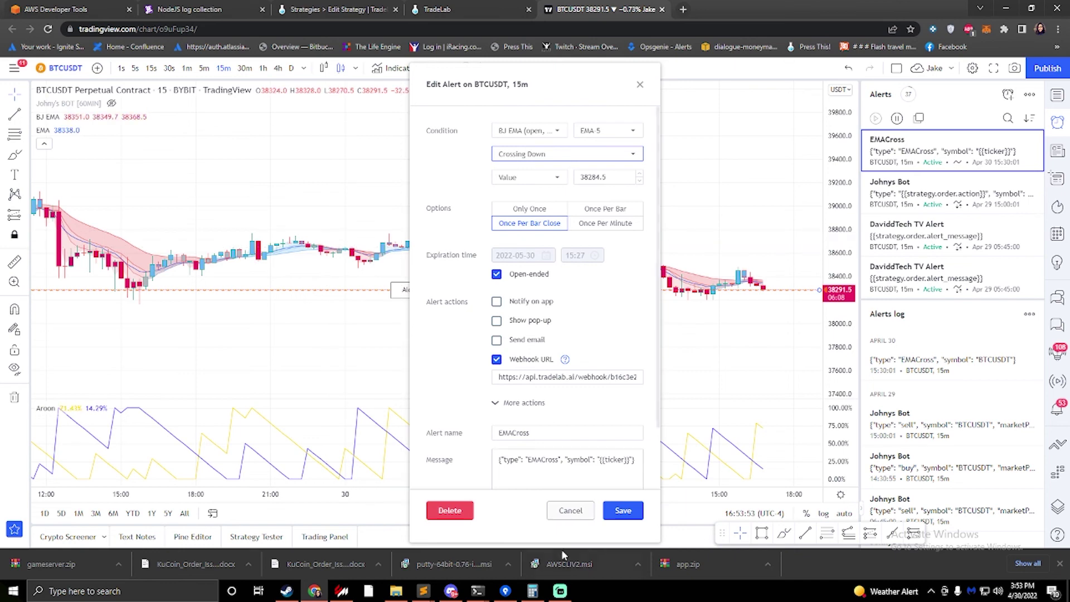
{"action": "left_click", "coordinate": [569, 510]}
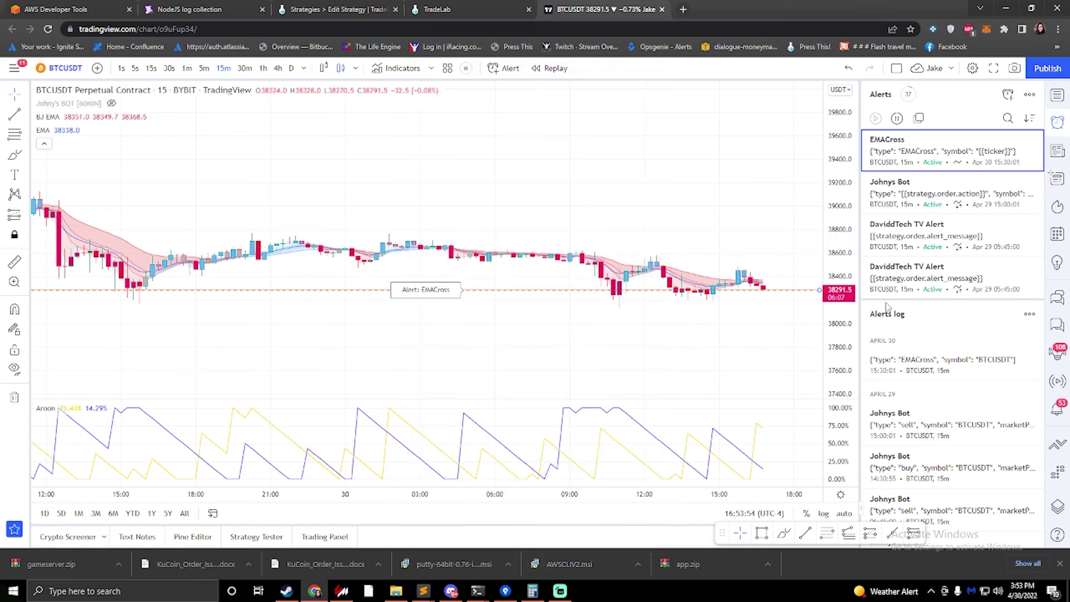
Reopen the EMACross alert and examine the type value in its message alongside the TradeLab strategy's settings
{"action": "double_click", "coordinate": [925, 146]}
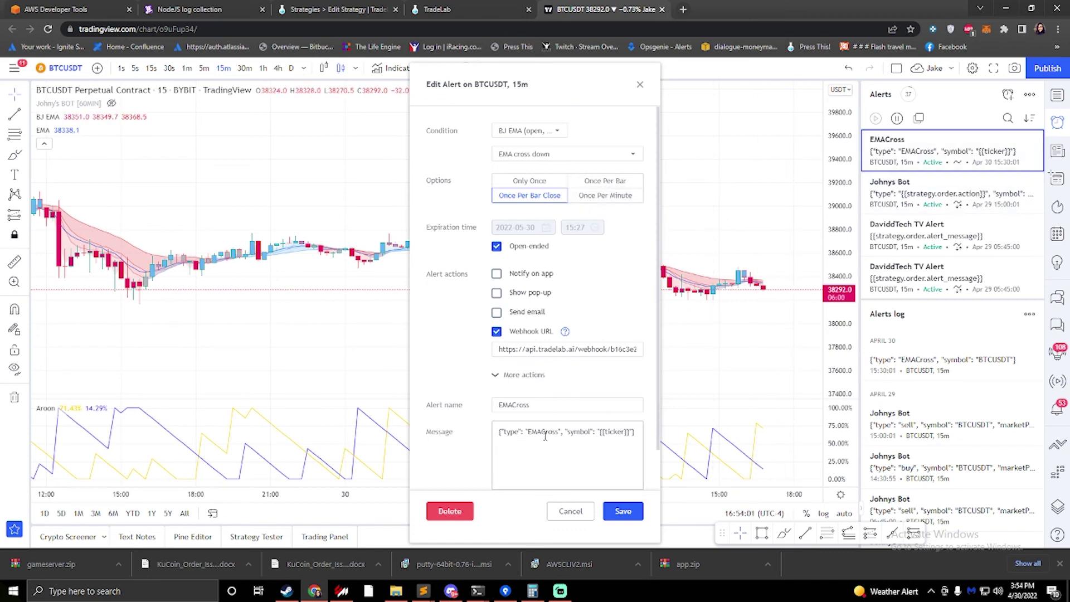
{"action": "left_click_drag", "start_coordinate": [508, 433], "coordinate": [542, 434]}
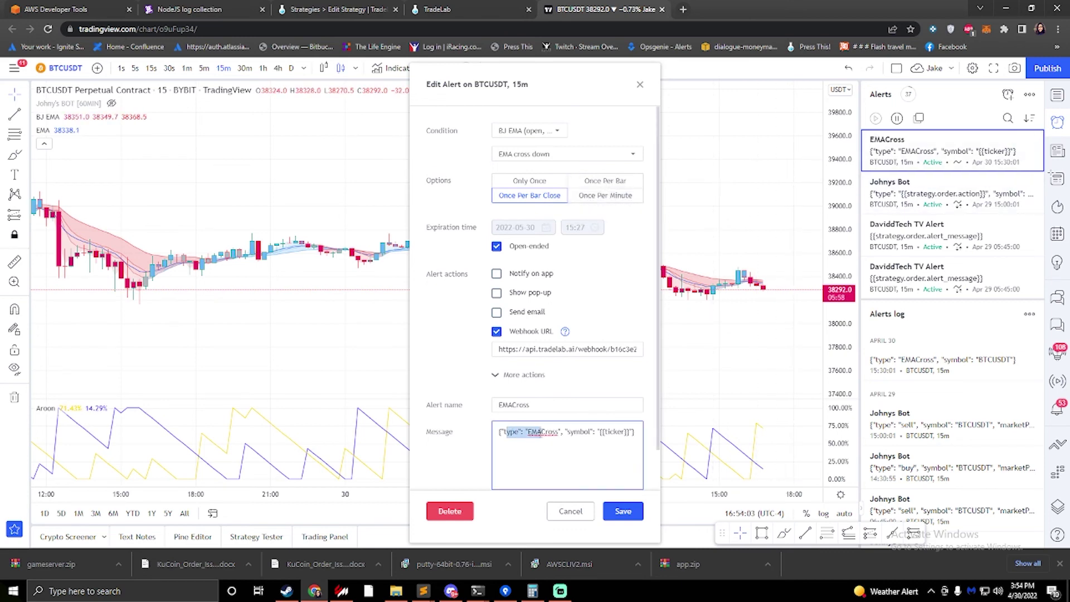
{"action": "left_click", "coordinate": [326, 11]}
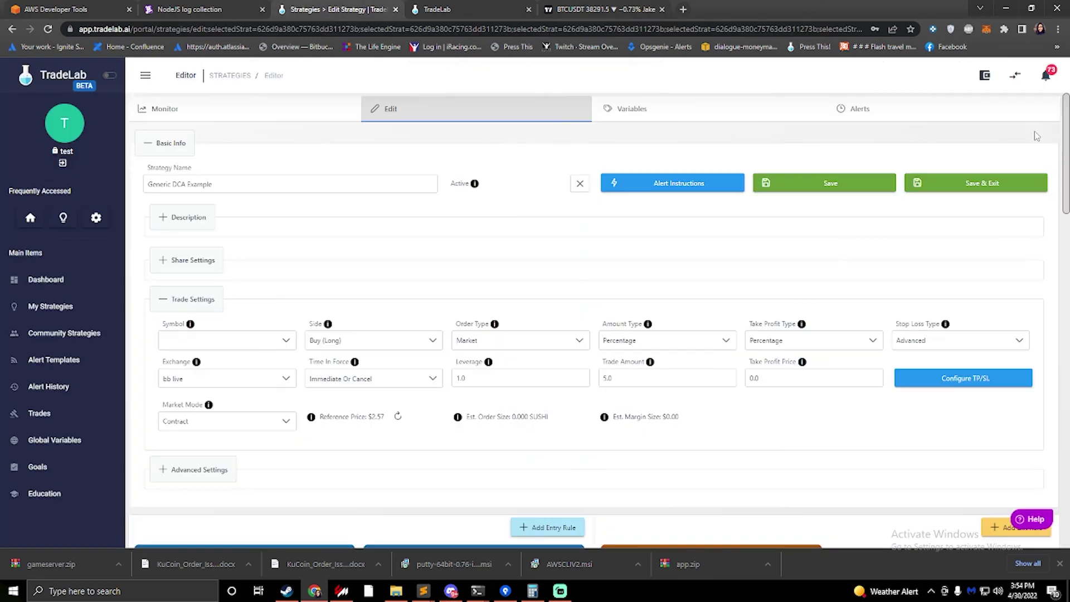
{"action": "scroll", "coordinate": [853, 137], "scroll_direction": "up", "scroll_amount": 5}
{"action": "left_click", "coordinate": [605, 9]}
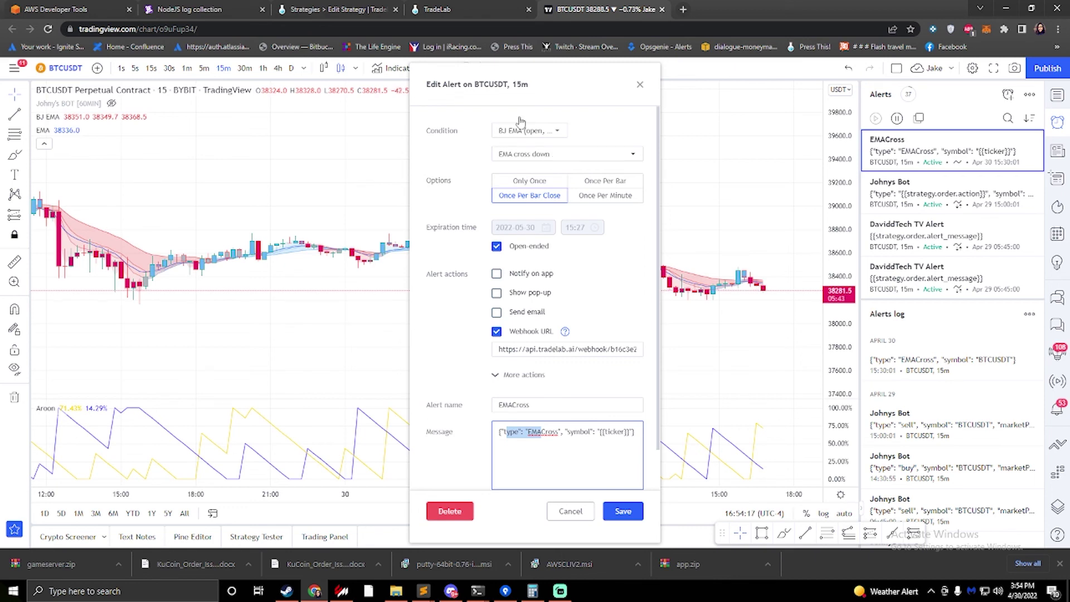
{"action": "left_click", "coordinate": [351, 10]}
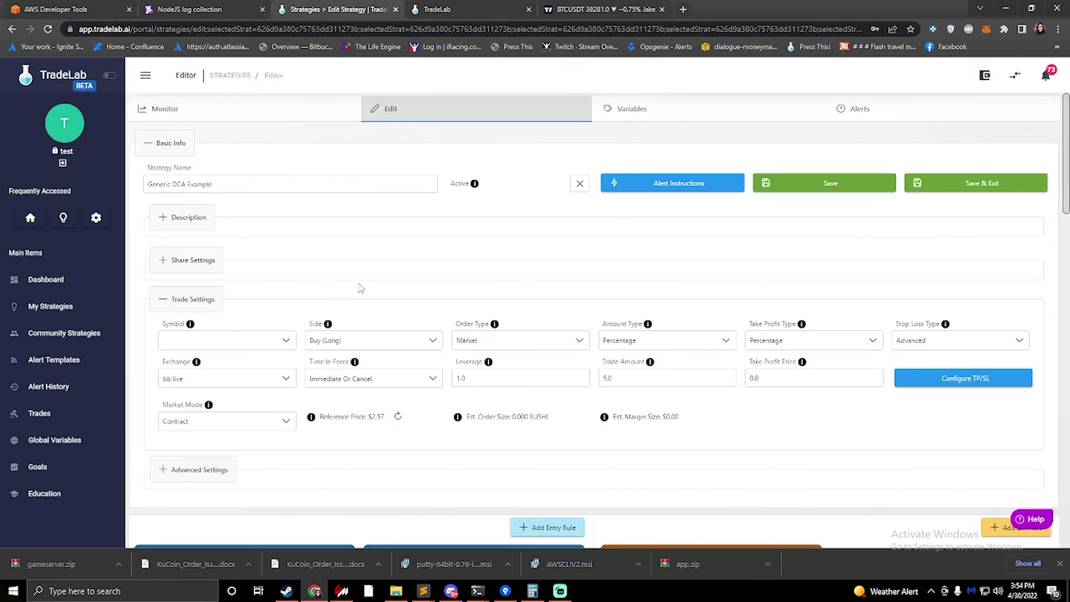
Duplicate the Aroon Up entry rule in TradeLab without its Reset timer action and name the copy Aroon Down
{"action": "scroll", "coordinate": [362, 289], "scroll_direction": "down", "scroll_amount": 2}
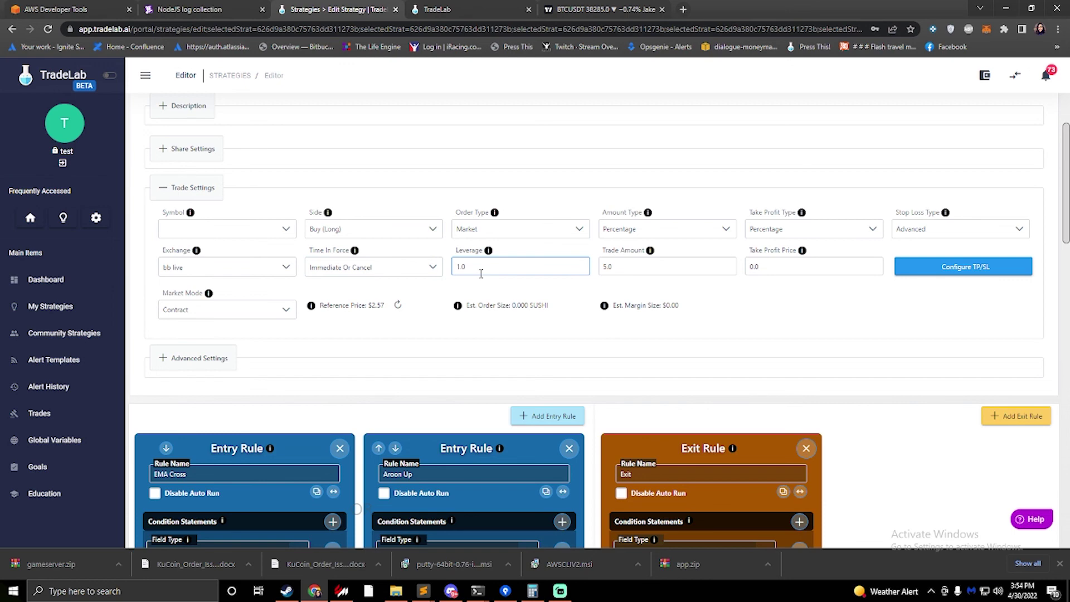
{"action": "scroll", "coordinate": [478, 282], "scroll_direction": "down", "scroll_amount": 3}
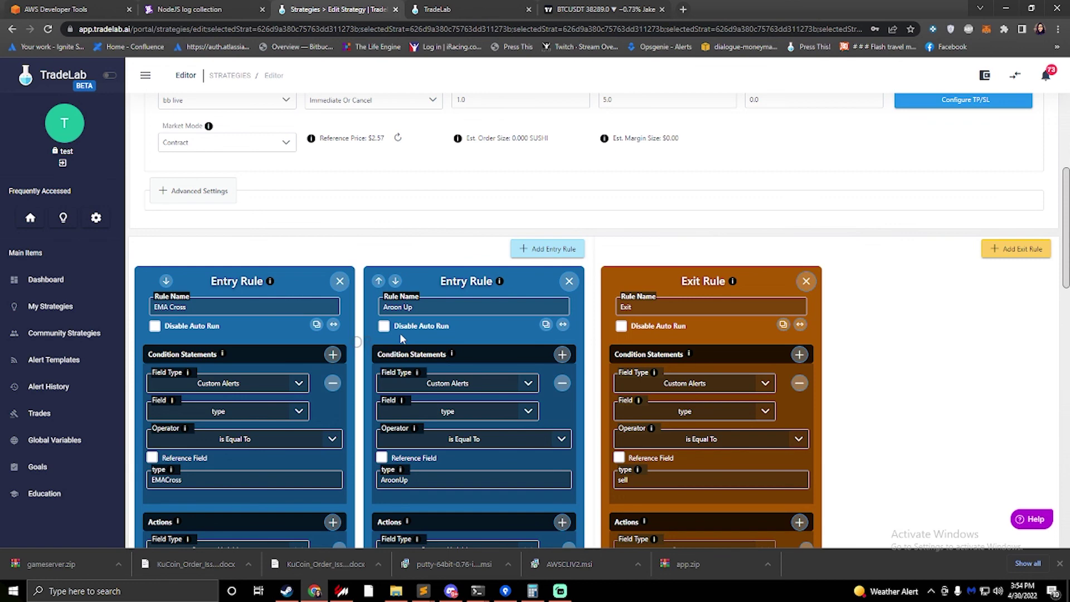
{"action": "scroll", "coordinate": [477, 339], "scroll_direction": "down", "scroll_amount": 4}
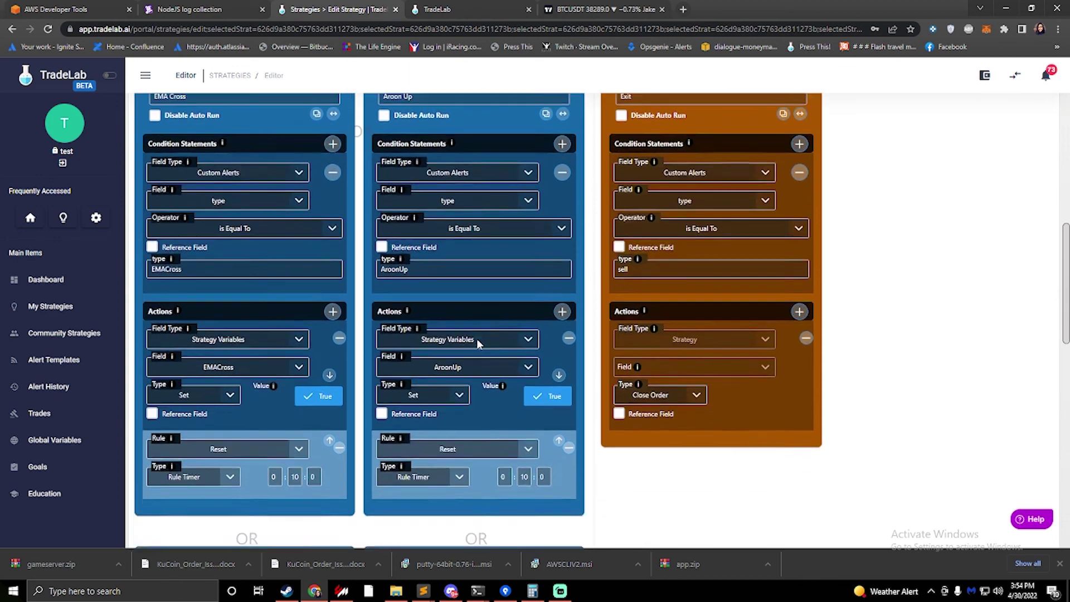
{"action": "left_click", "coordinate": [569, 436]}
{"action": "scroll", "coordinate": [405, 232], "scroll_direction": "up", "scroll_amount": 1}
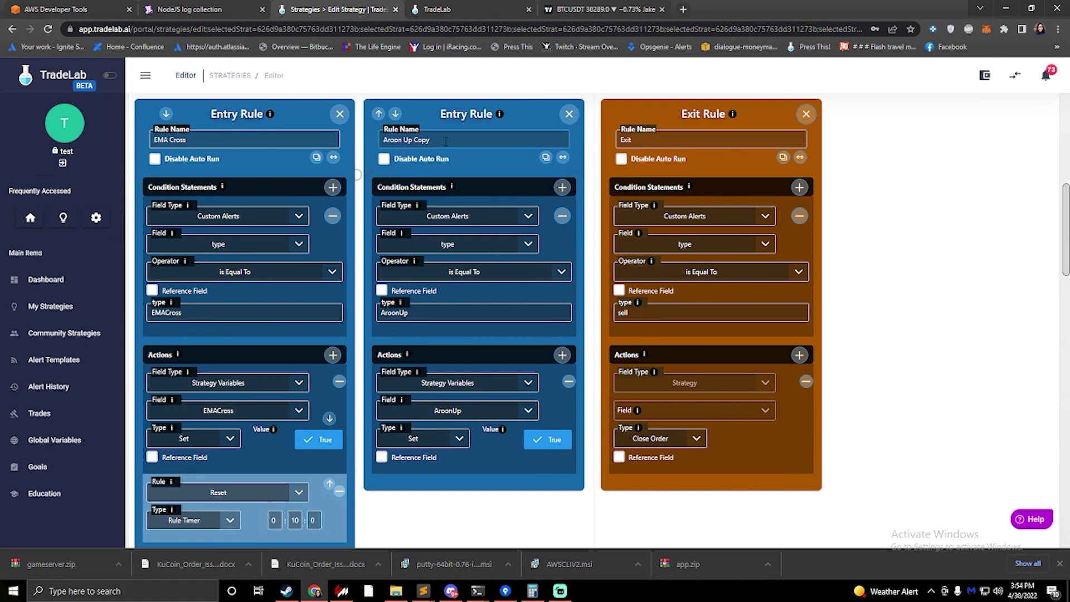
{"action": "triple_click", "coordinate": [401, 138]}
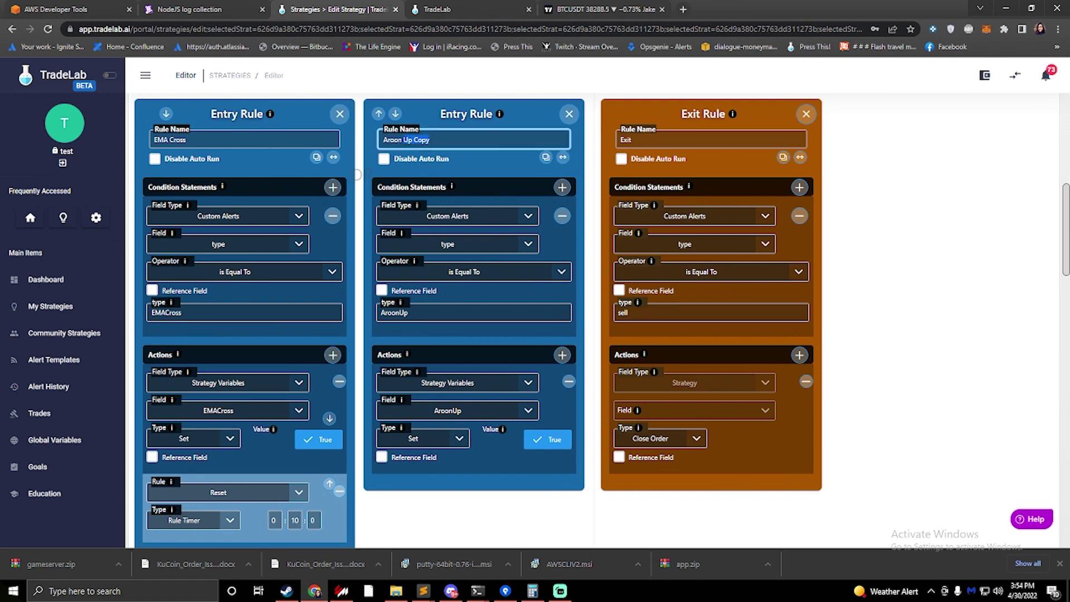
{"action": "type", "text": "Down"}
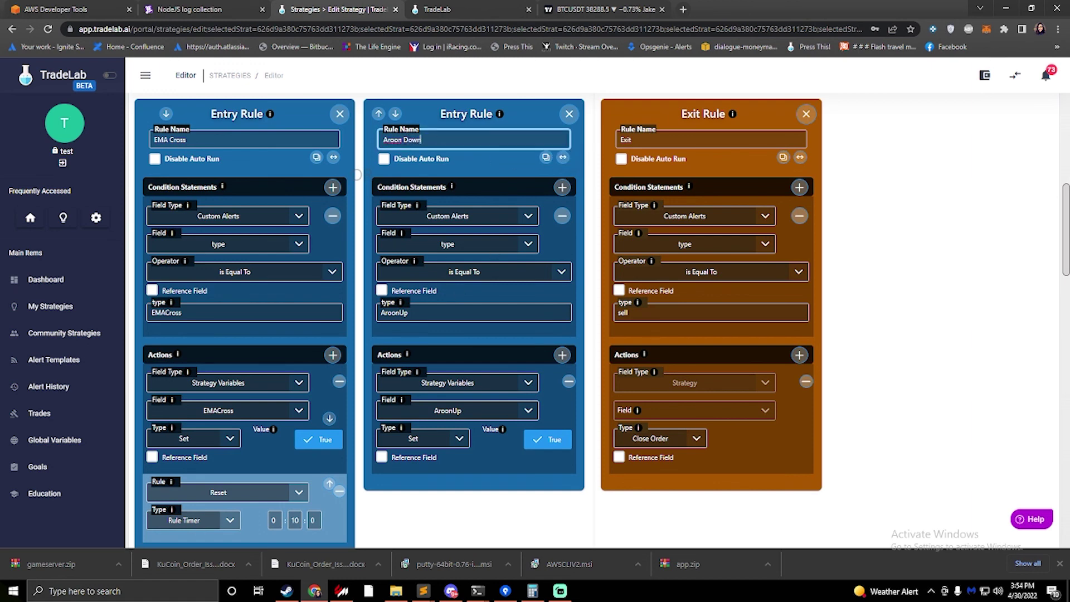
Make the Aroon Down rule match alert type AroonDown and set the AroonUp variable to False
{"action": "left_click", "coordinate": [430, 311]}
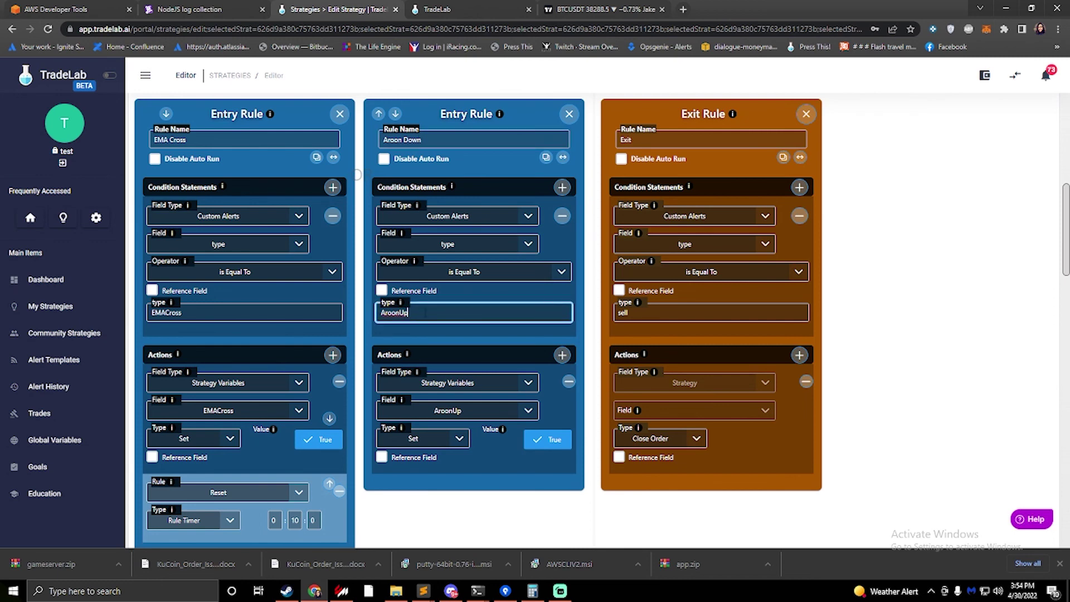
{"action": "key", "text": "BackSpace"}
{"action": "key", "text": "BackSpace"}
{"action": "type", "text": "Down"}
{"action": "left_click", "coordinate": [539, 440]}
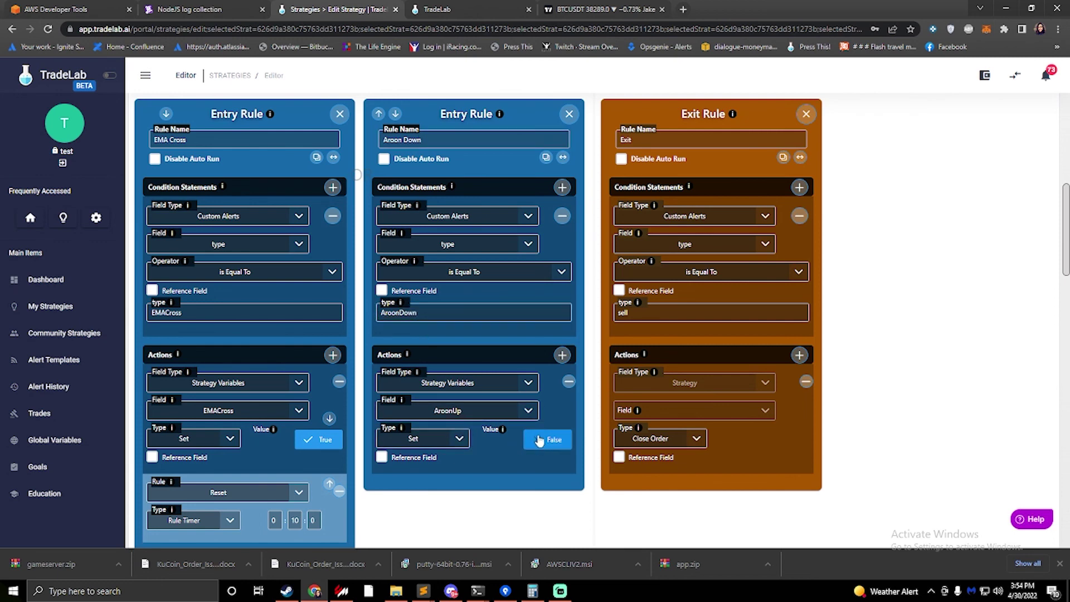